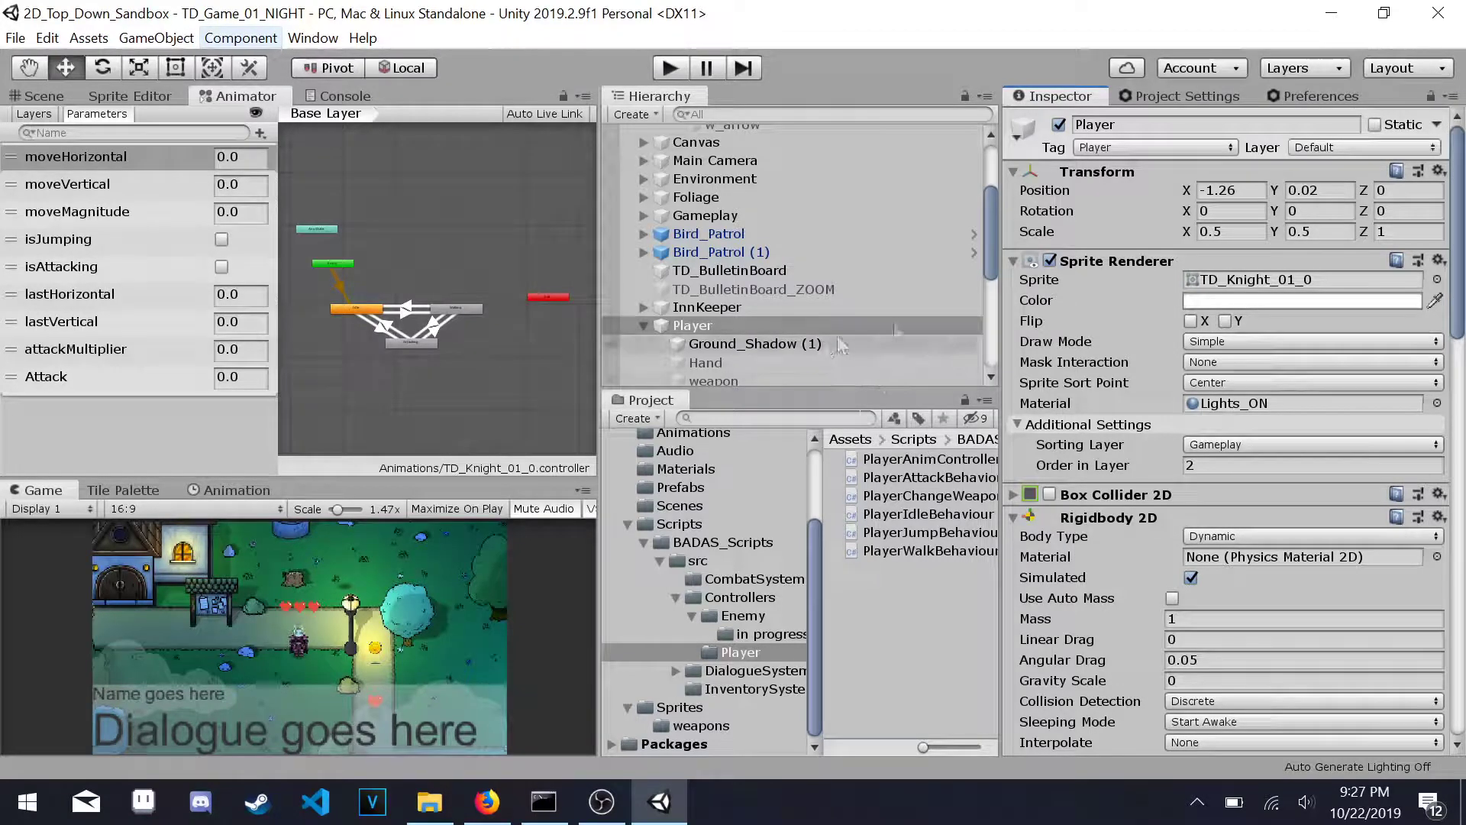
Step: View the ken.png sprite sheet in Firefox and return to the Animator in Unity
click(486, 800)
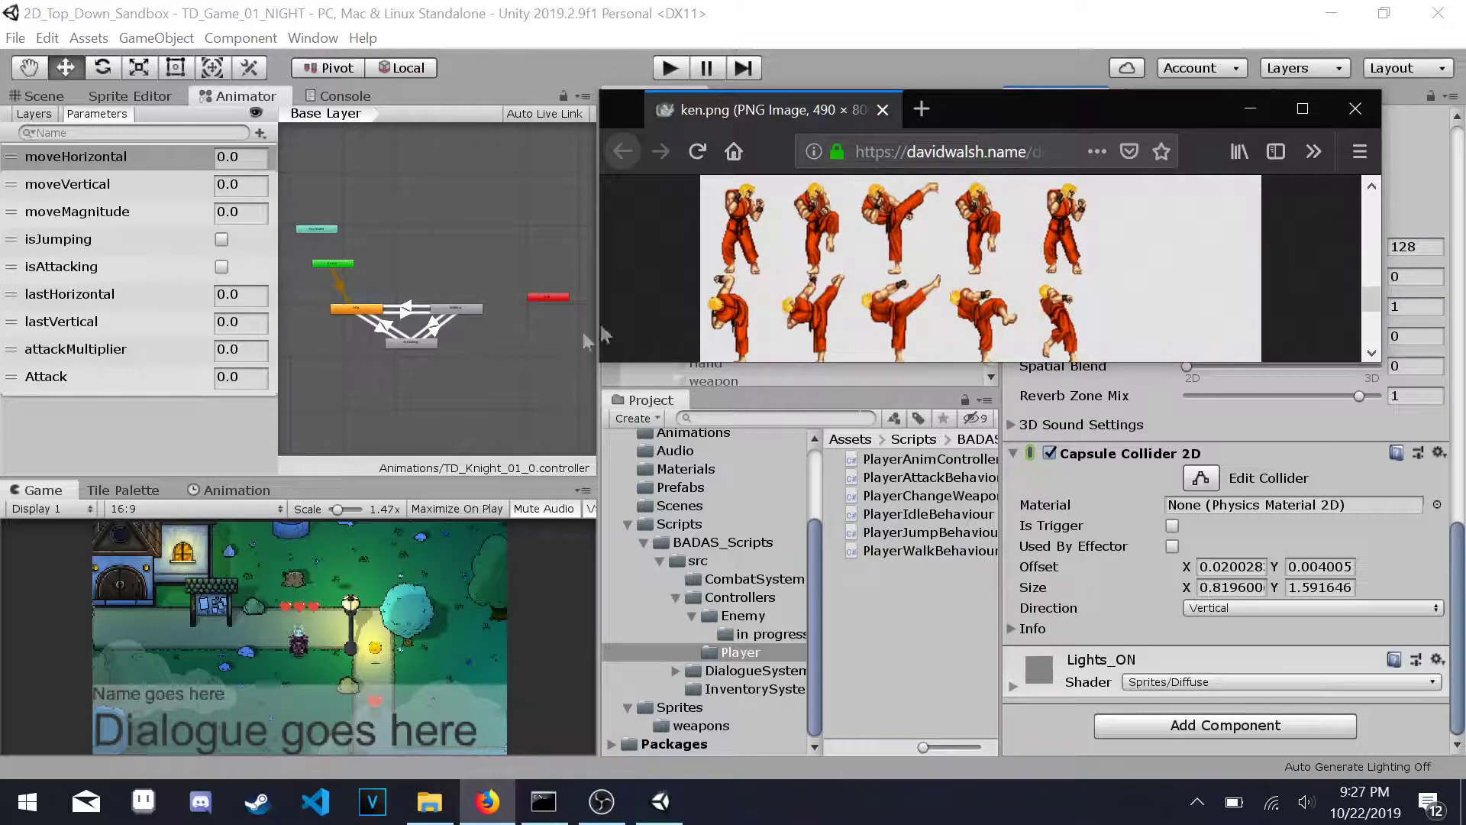
click(544, 344)
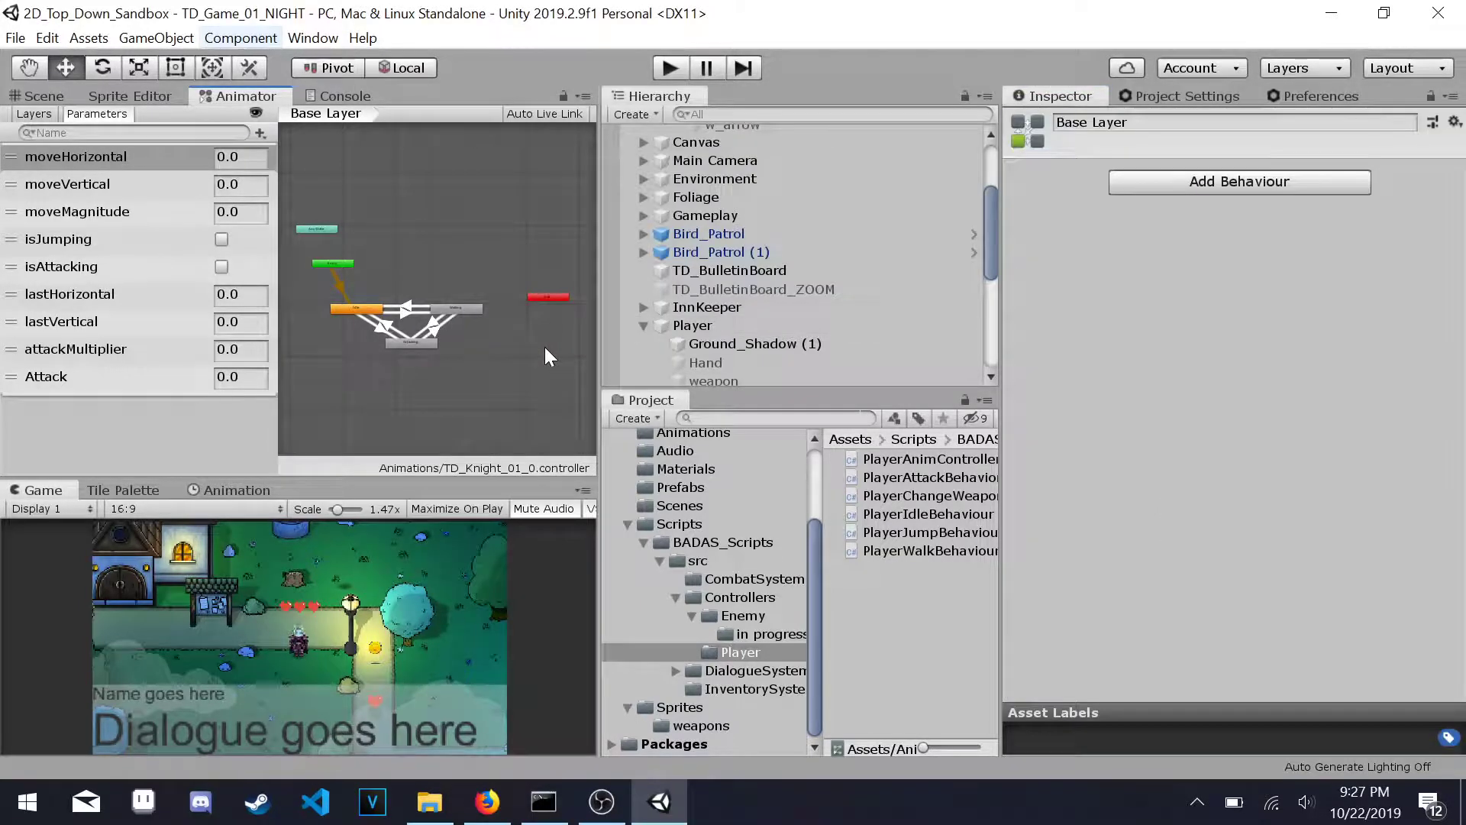
Step: Inspect the Attacking state and the conditions of the Idle -> Attacking transition in the Player's animator
click(413, 345)
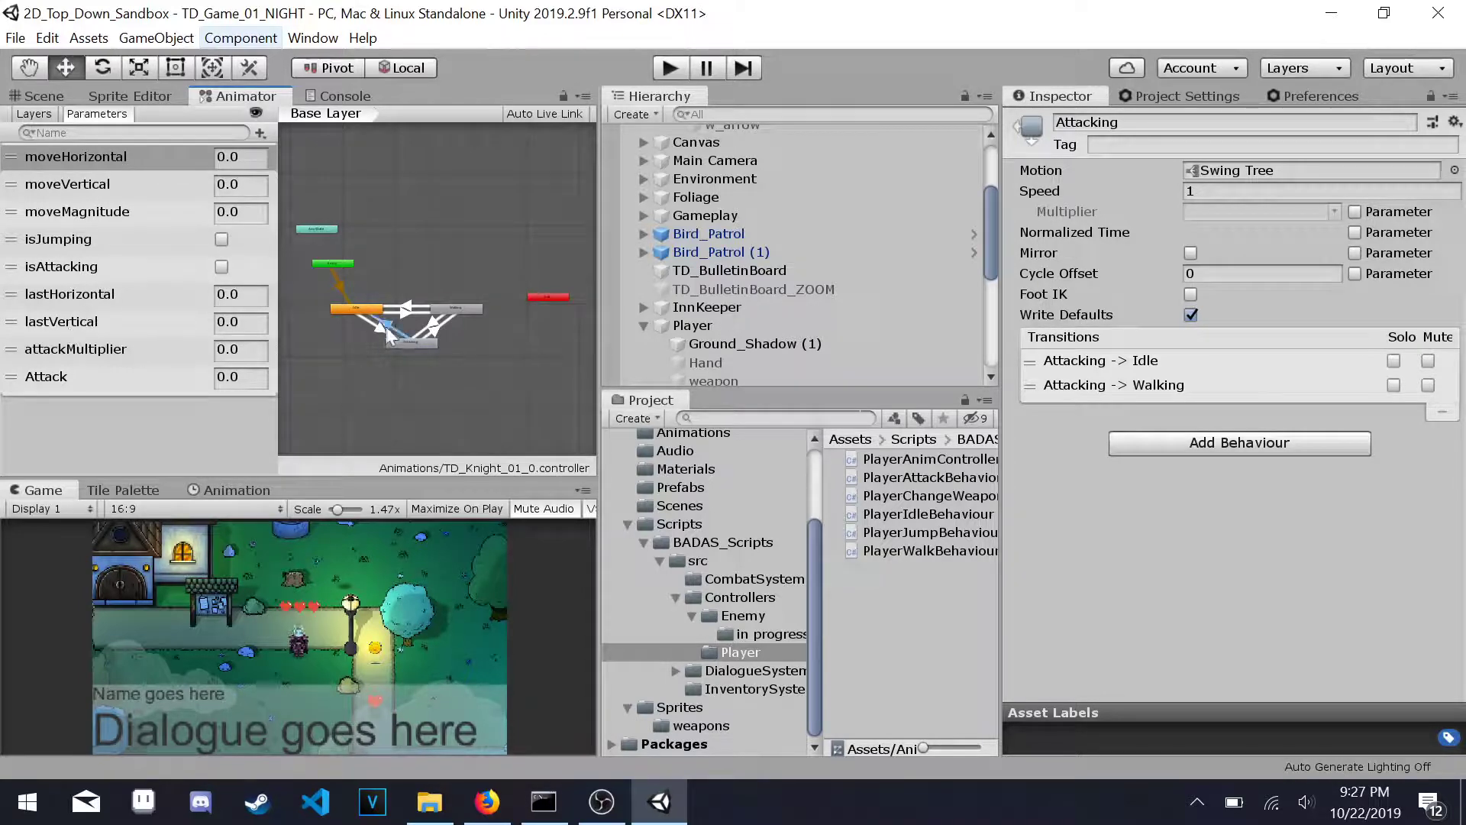
click(386, 327)
click(375, 333)
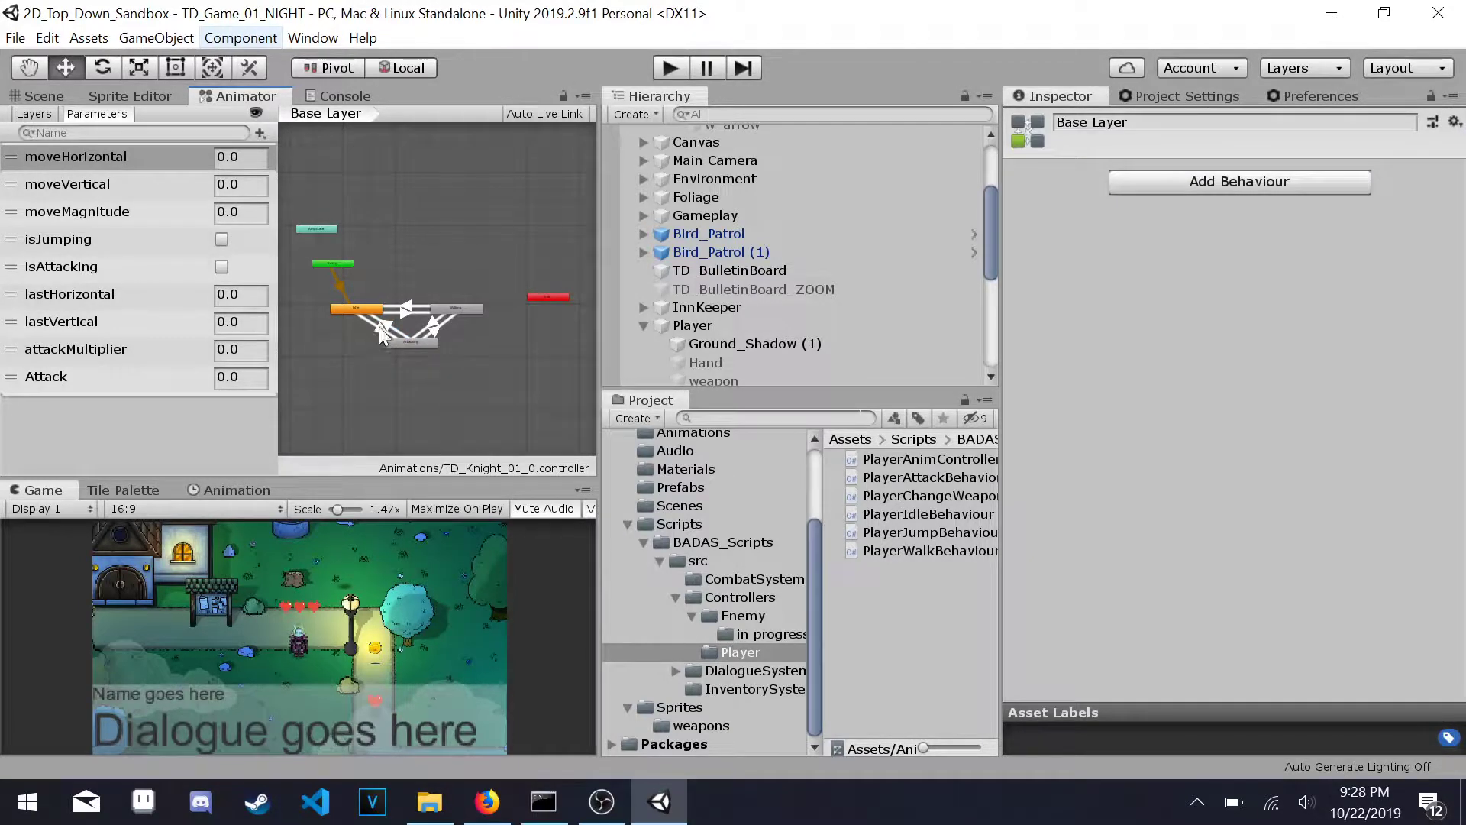
click(381, 329)
click(381, 330)
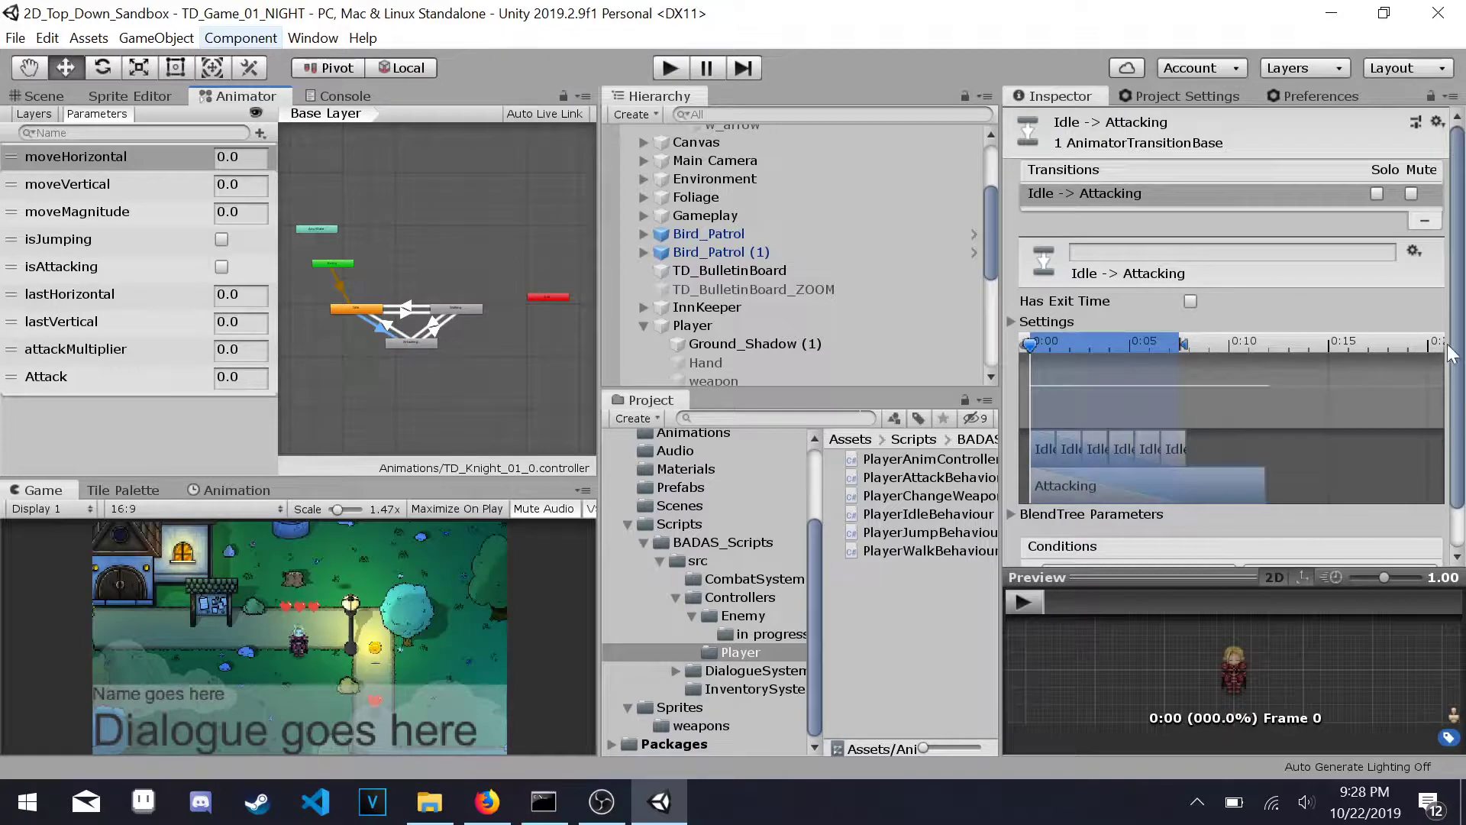
scroll(1452, 355, down, 2)
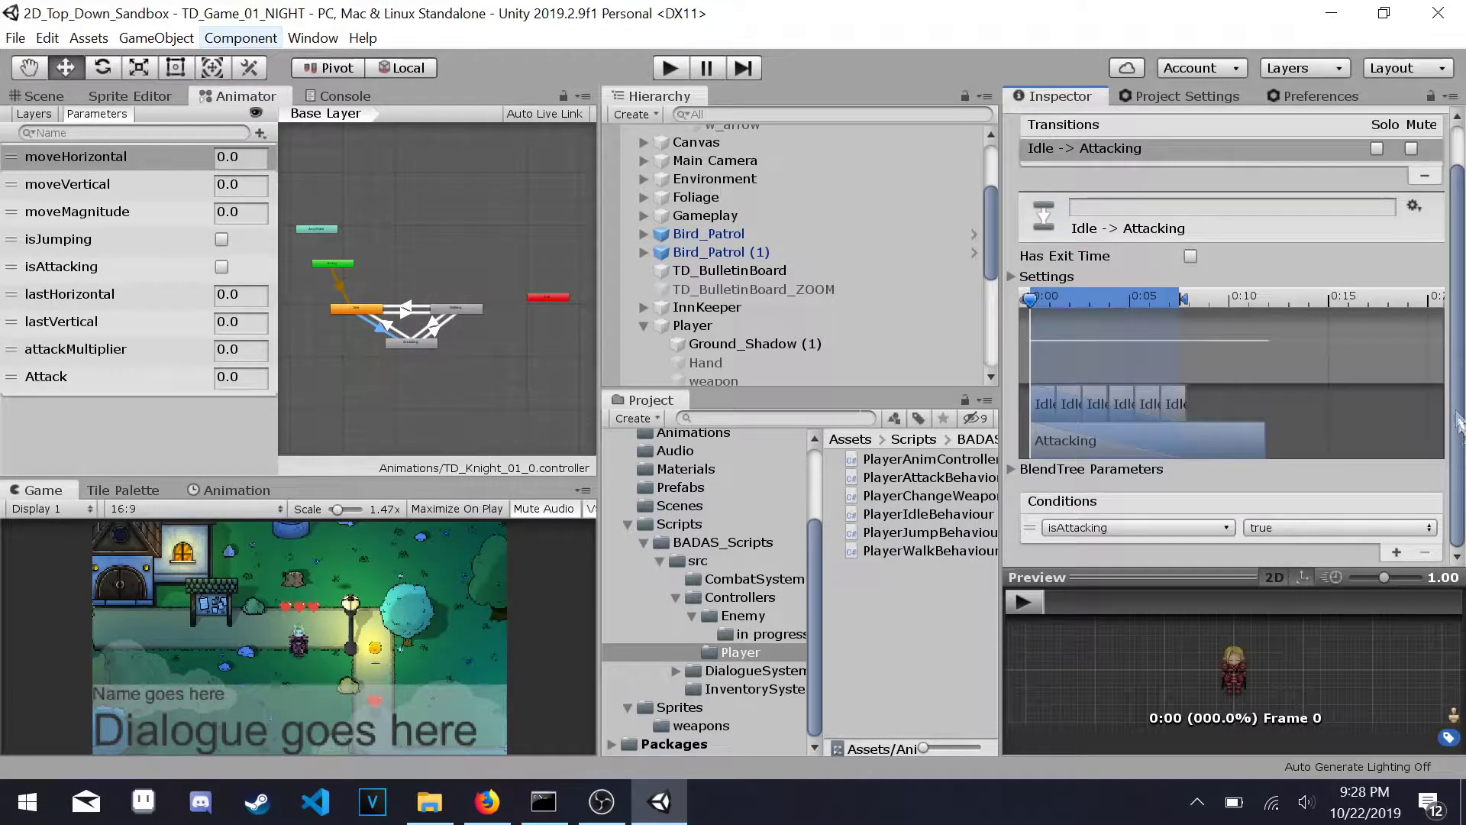
Step: Inspect the conditions of the Attacking -> Idle transition
click(390, 323)
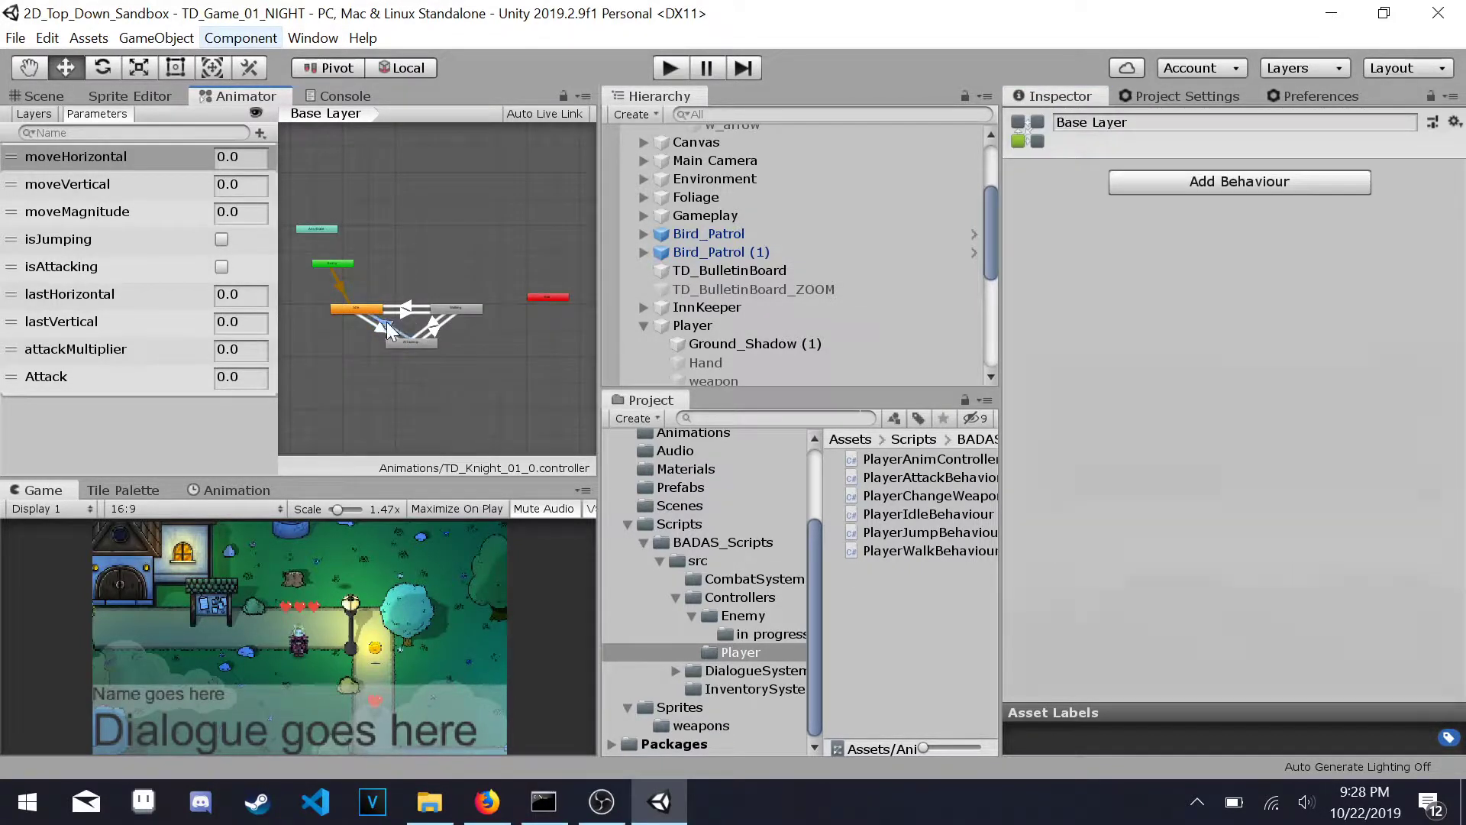
click(388, 328)
scroll(1134, 539, down, 3)
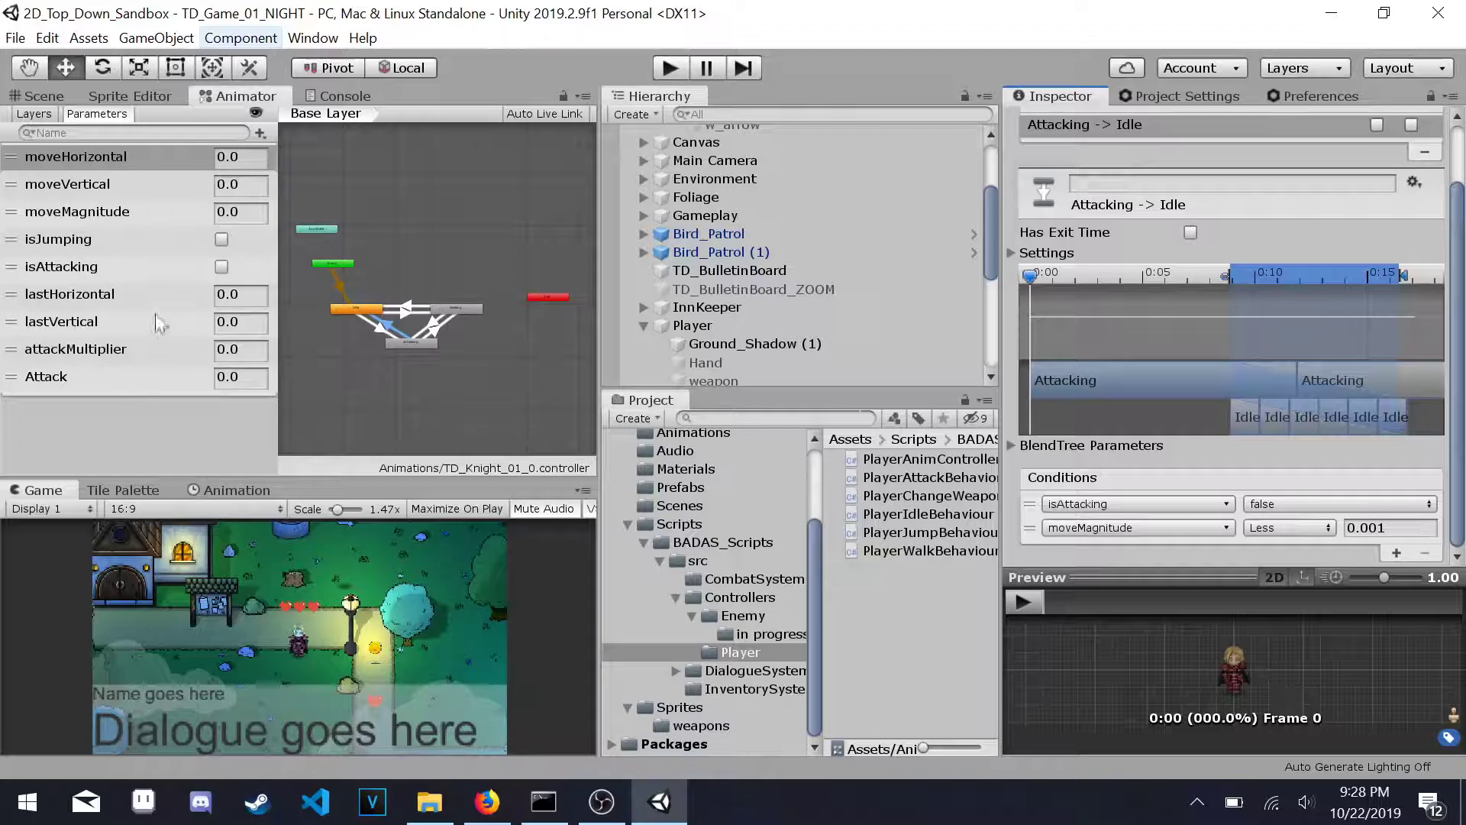
Step: Examine the isAttacking, lastHorizontal and lastVertical animator parameters
click(95, 267)
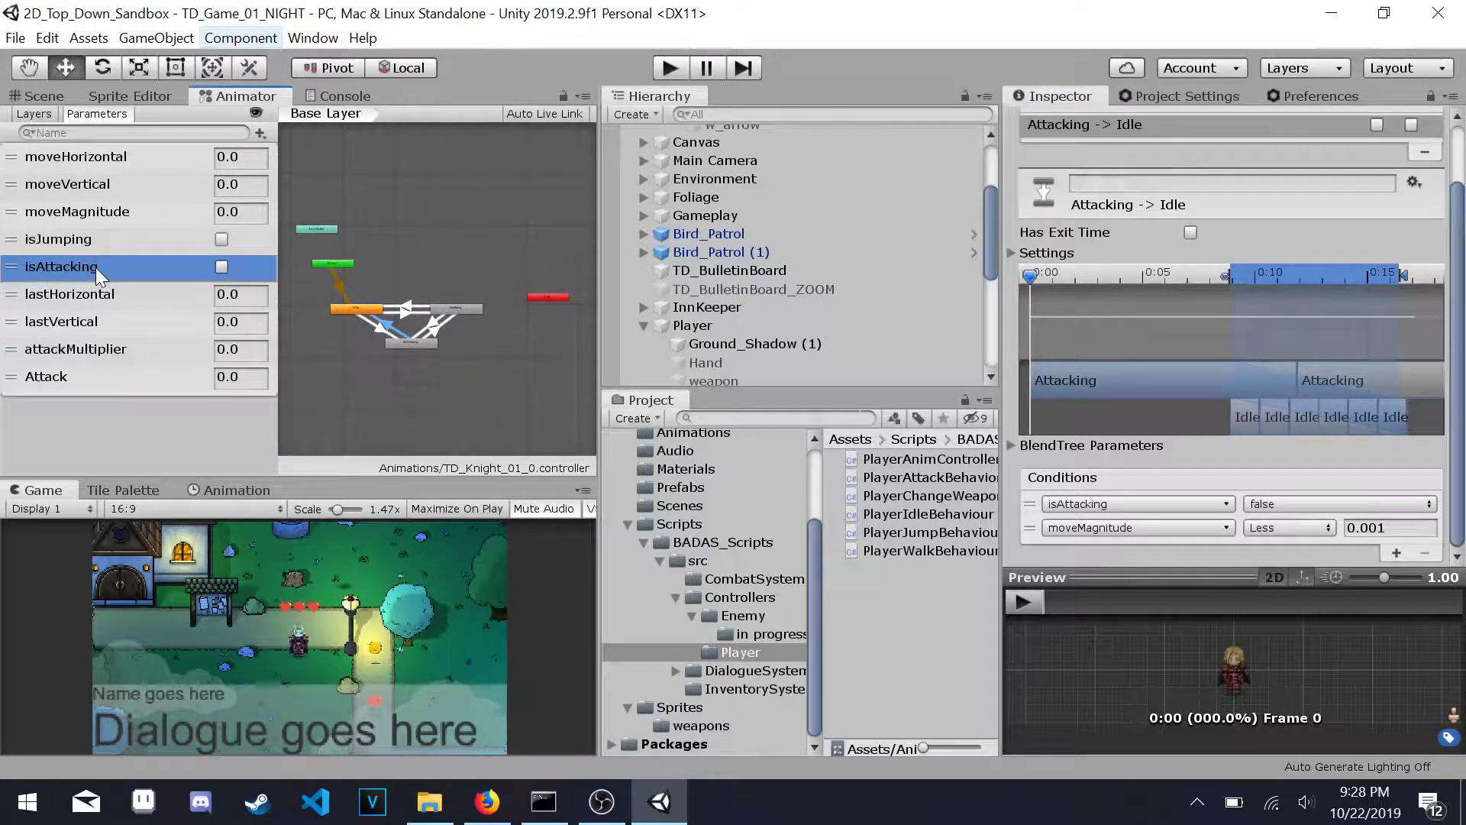
click(101, 296)
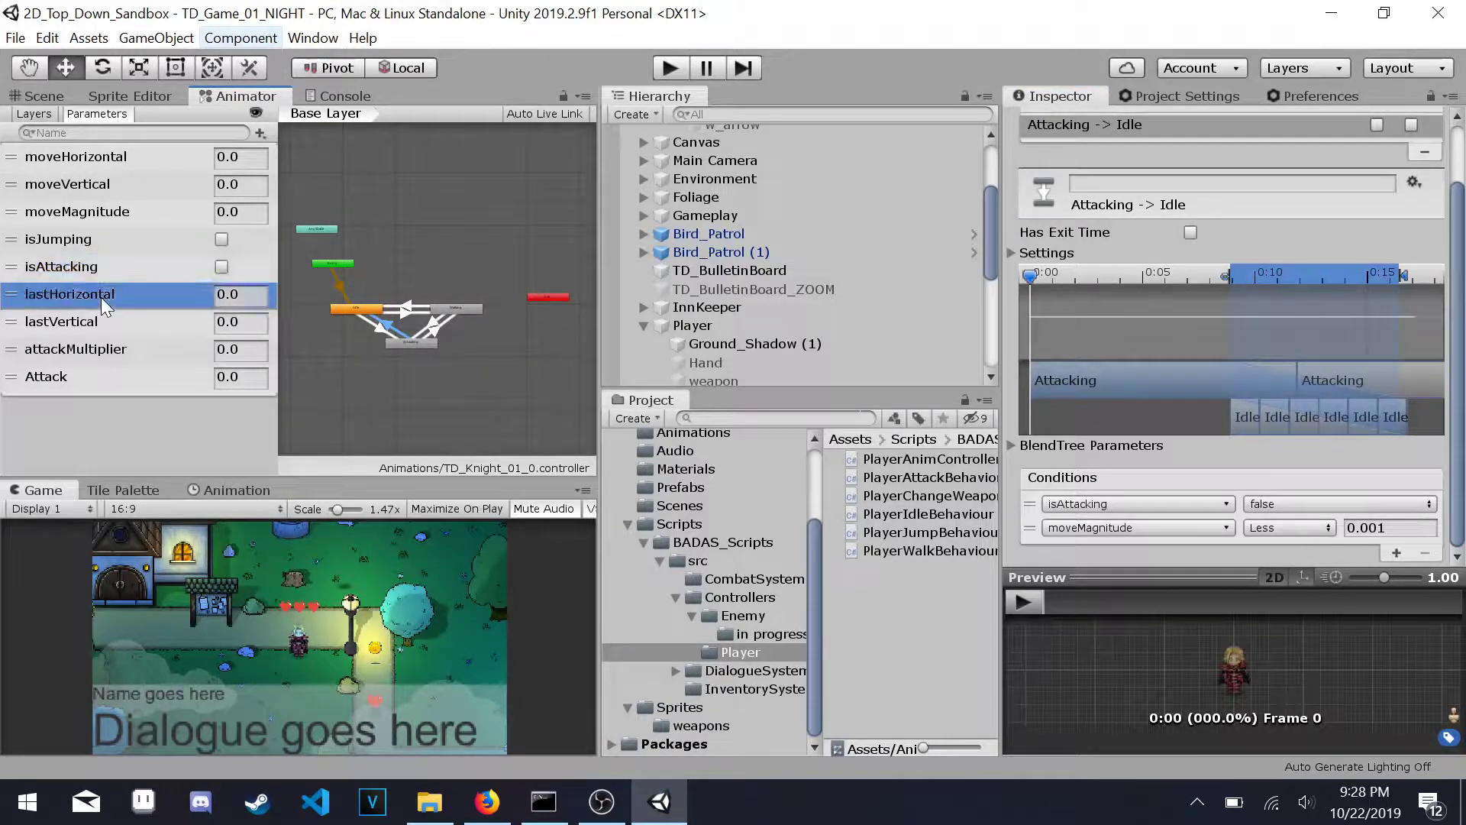
click(104, 318)
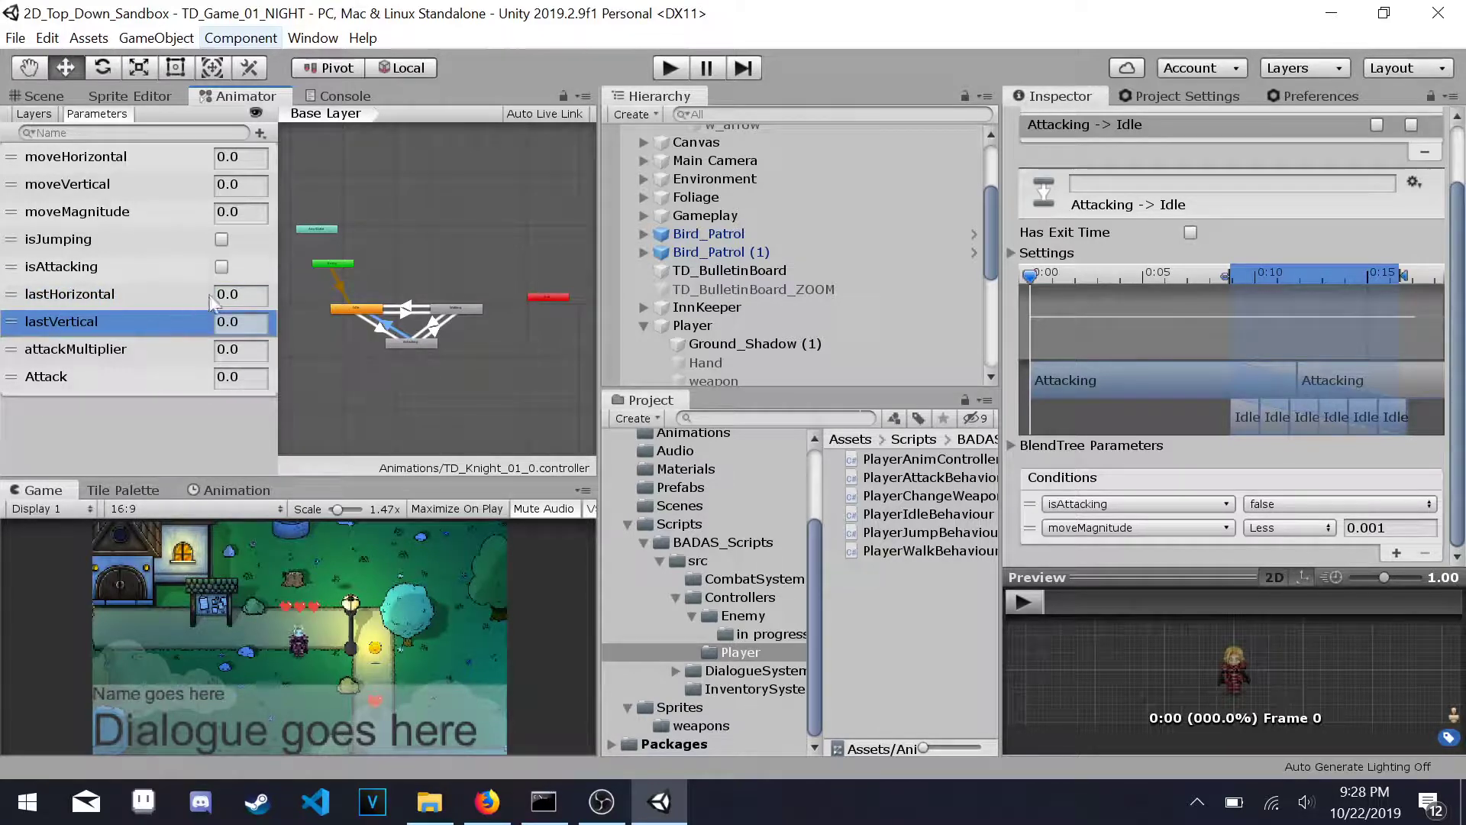
Step: Add the Player Anim Controller script to the Player object
click(691, 325)
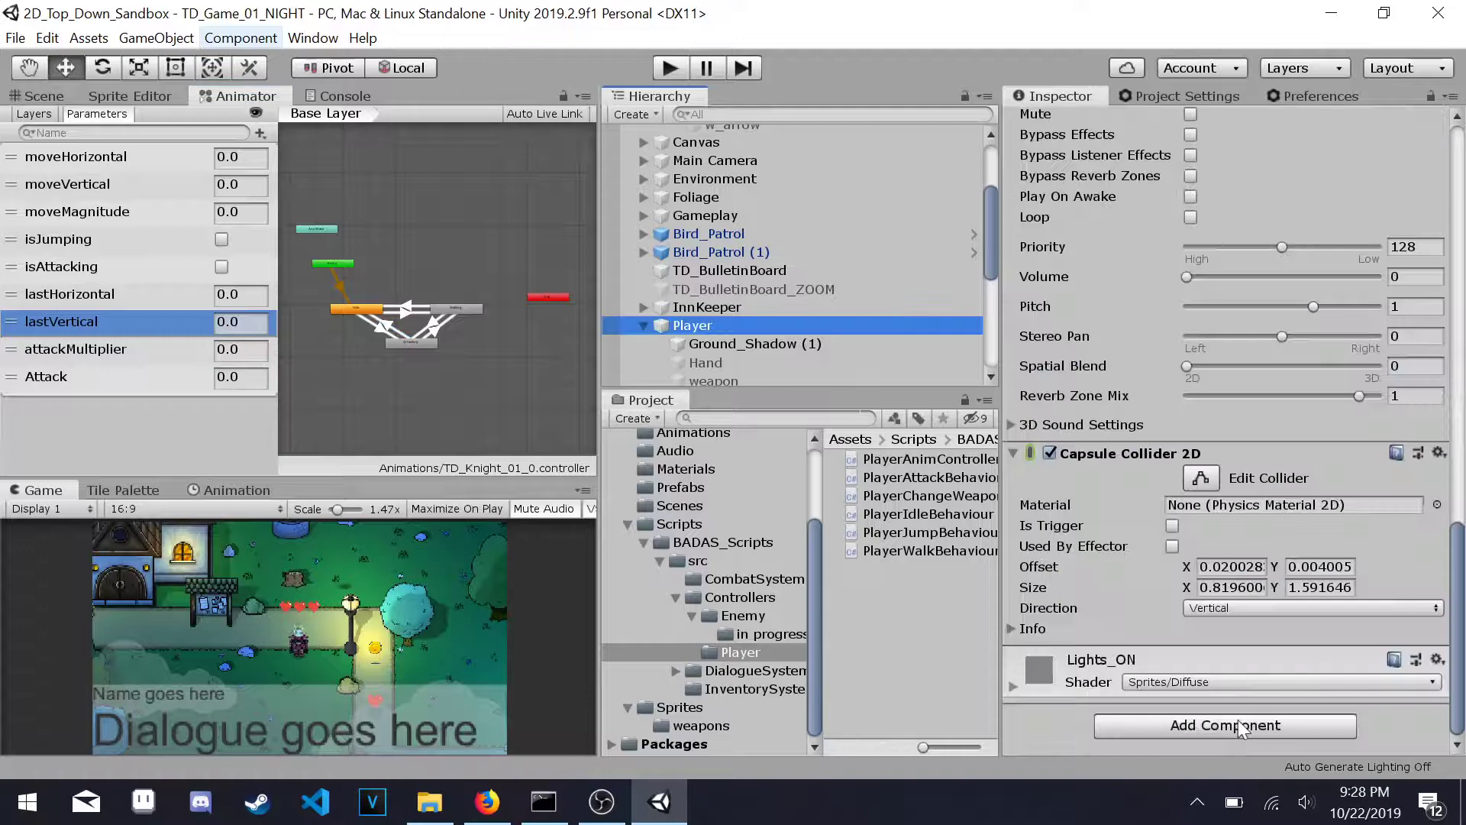
click(1239, 720)
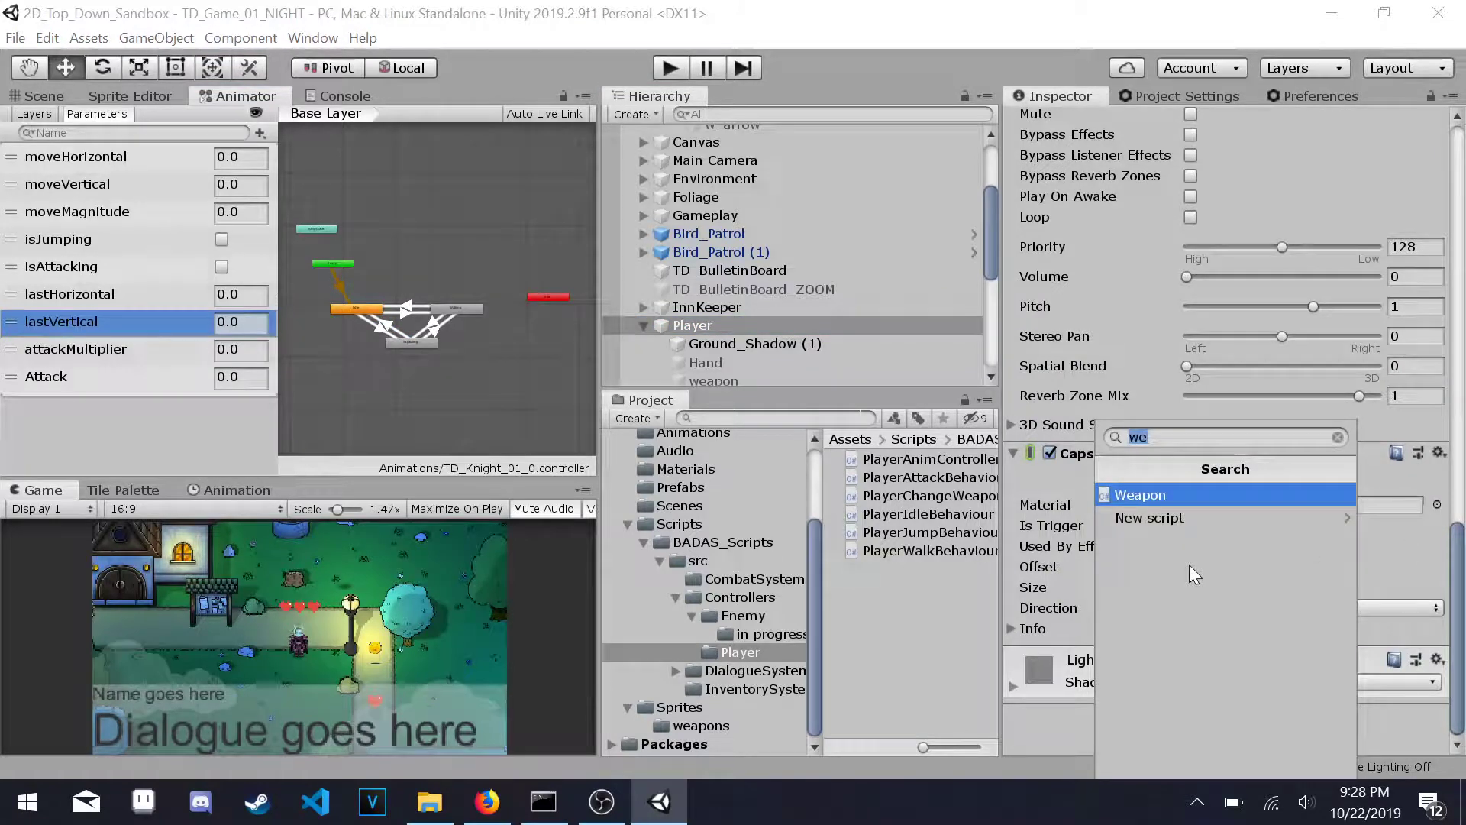
text(pla)
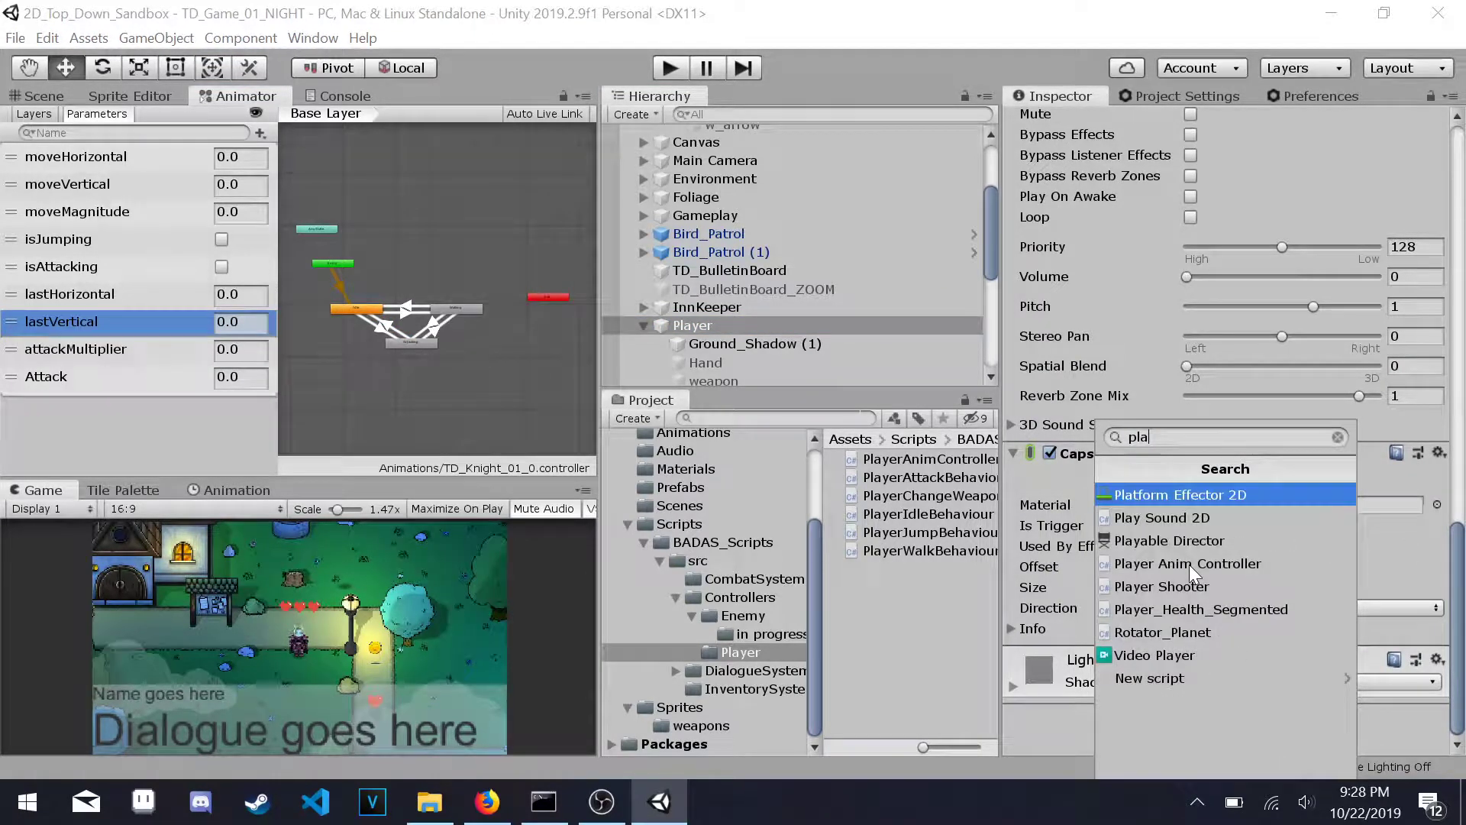
click(1189, 565)
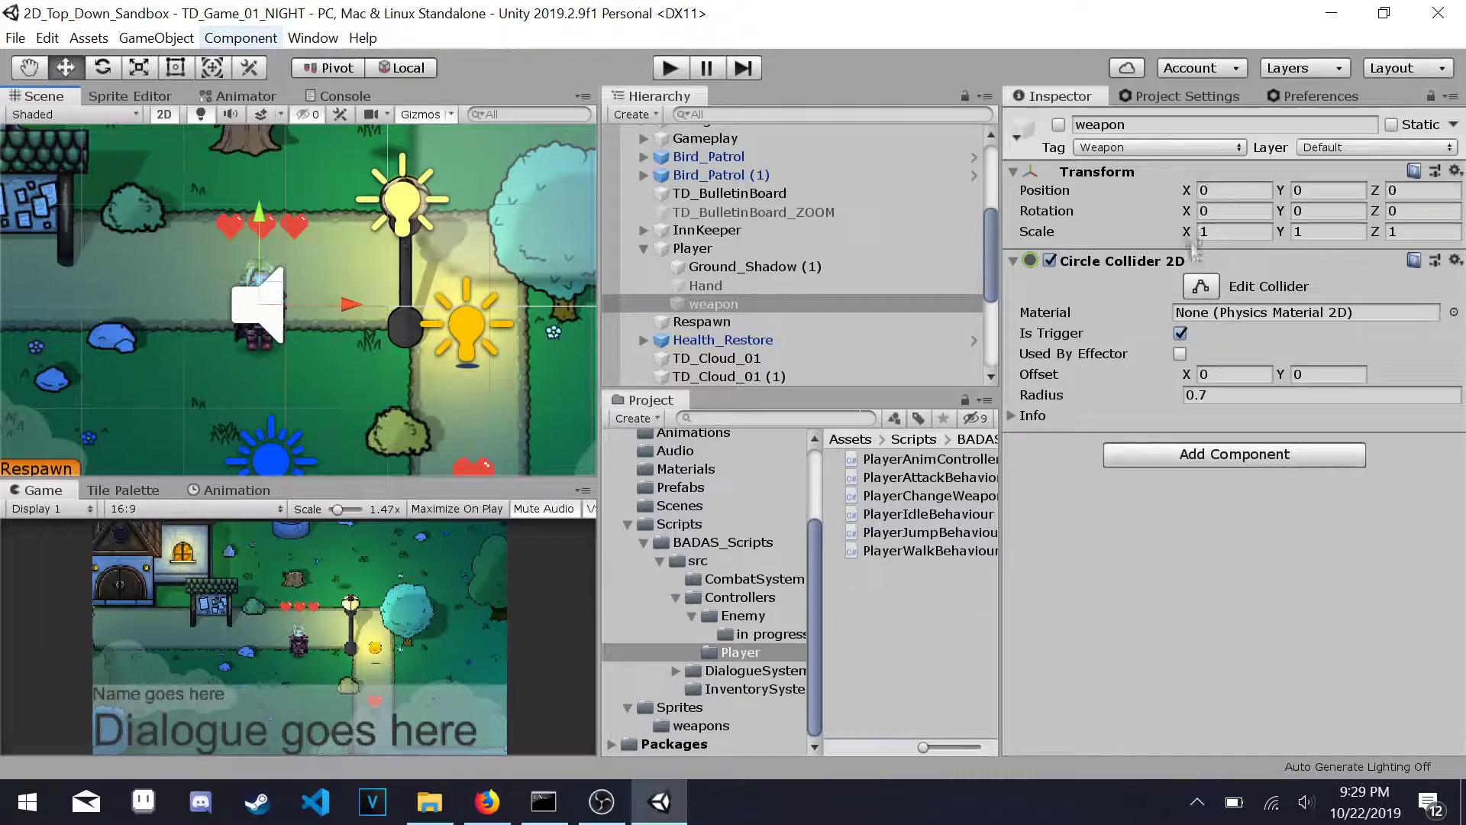
Step: Activate the weapon object under Player and check its Circle Collider 2D outline in collider editing mode
click(1202, 288)
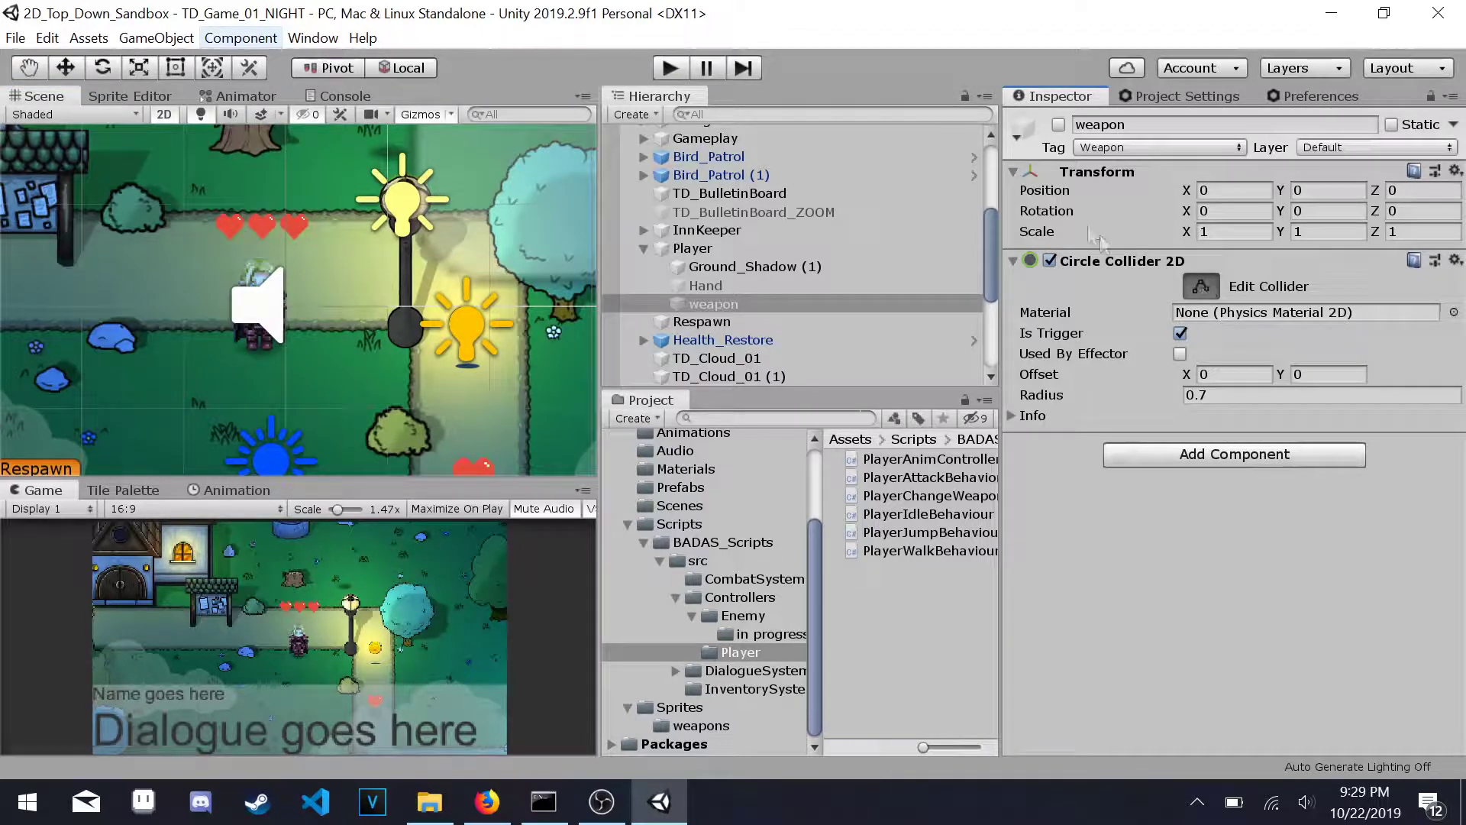
click(1058, 125)
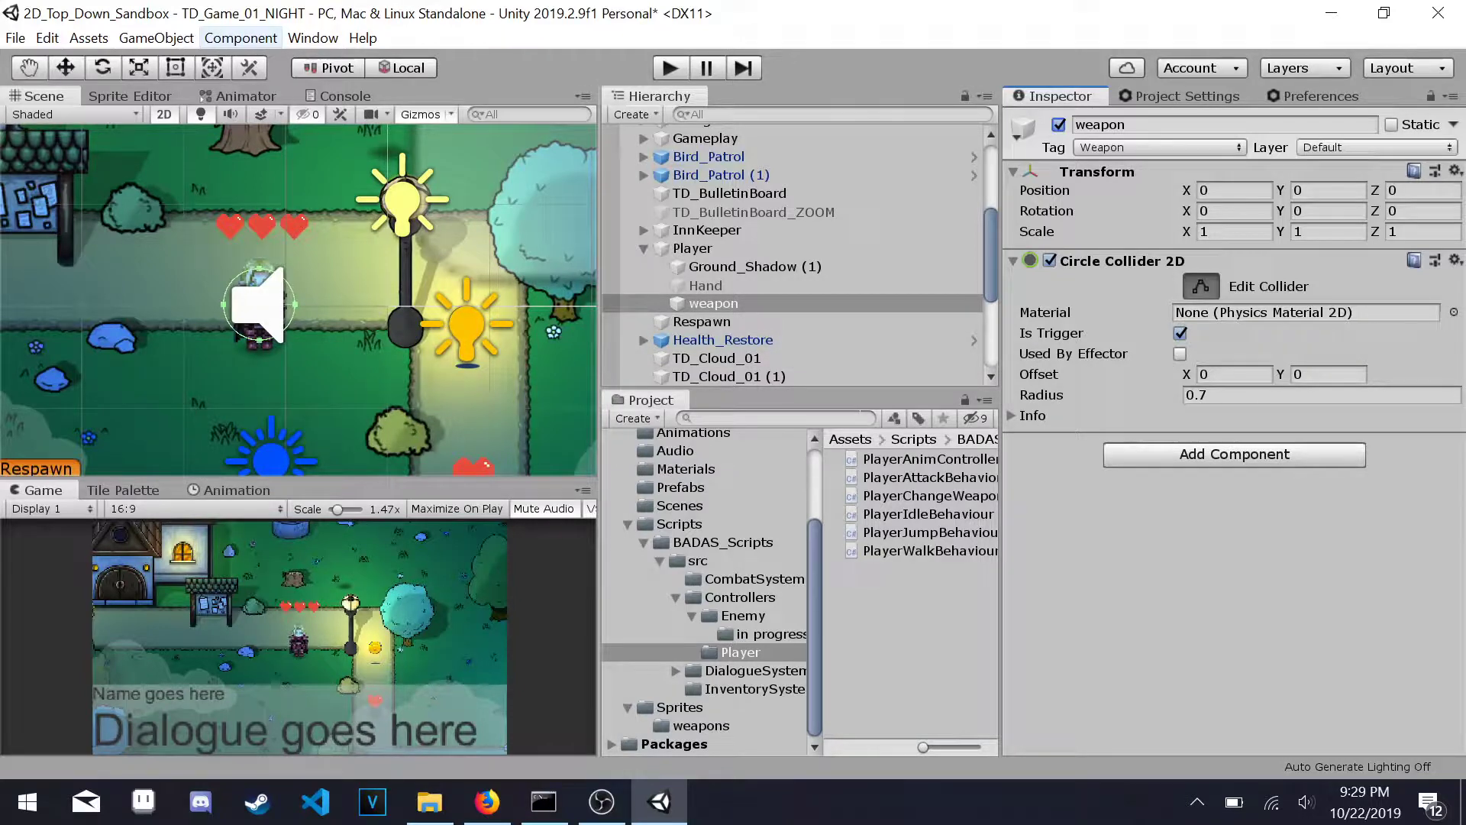
click(1204, 284)
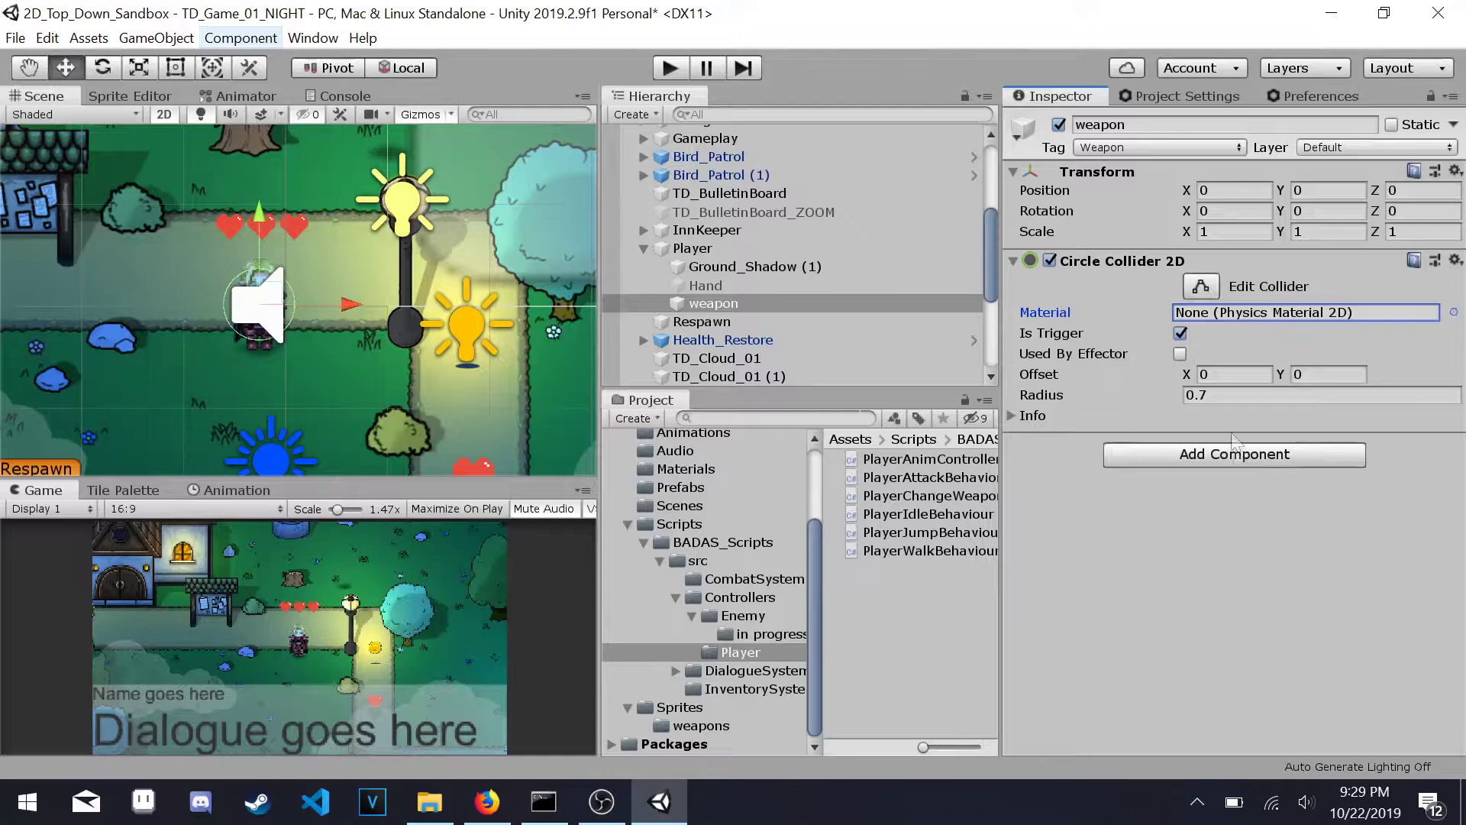
Step: Add the Weapon script to the weapon object with Use Lite Mode enabled and Is Projectile Weapon disabled
click(1234, 455)
text(wea)
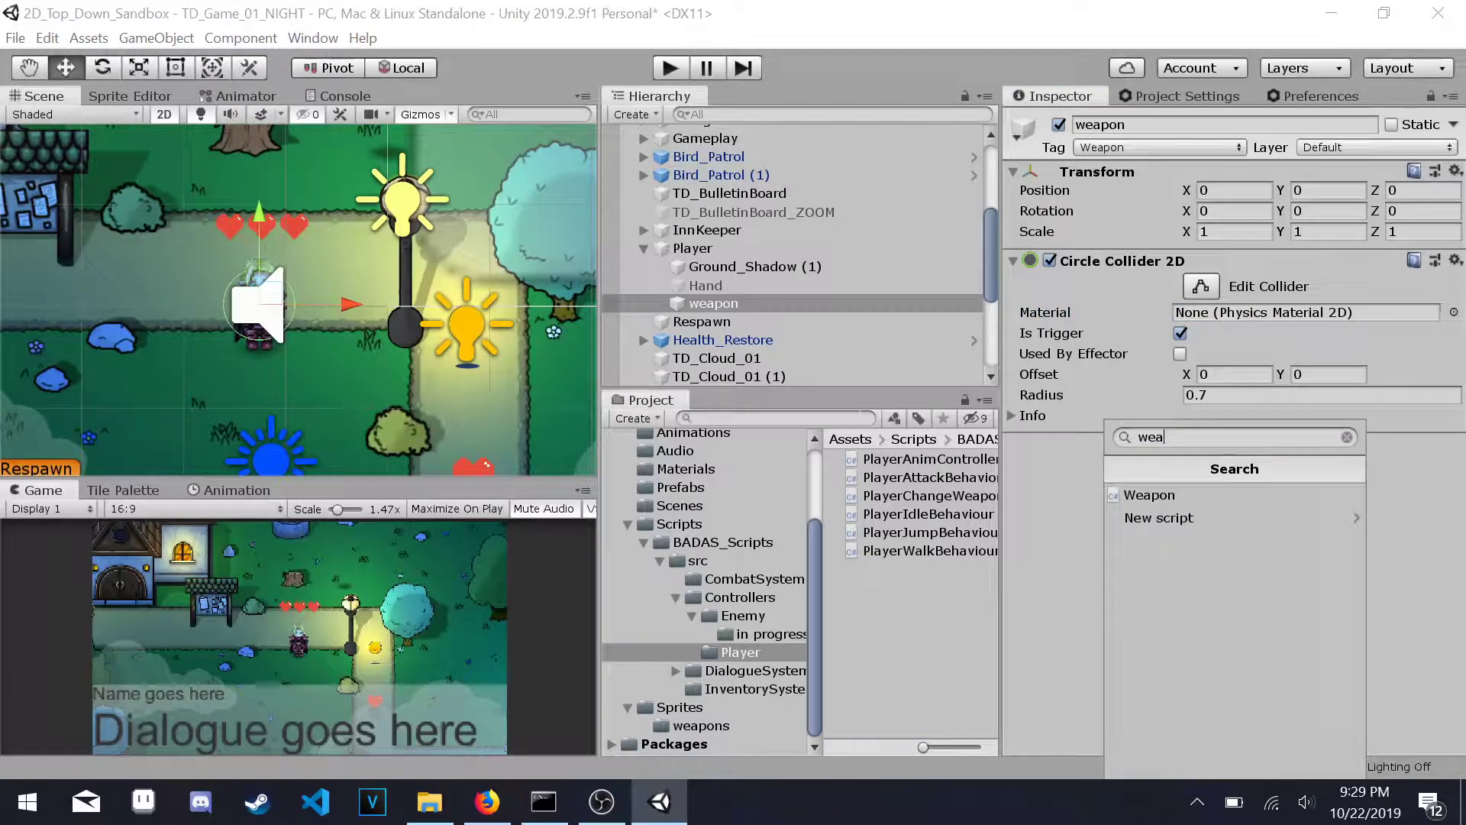
click(1235, 492)
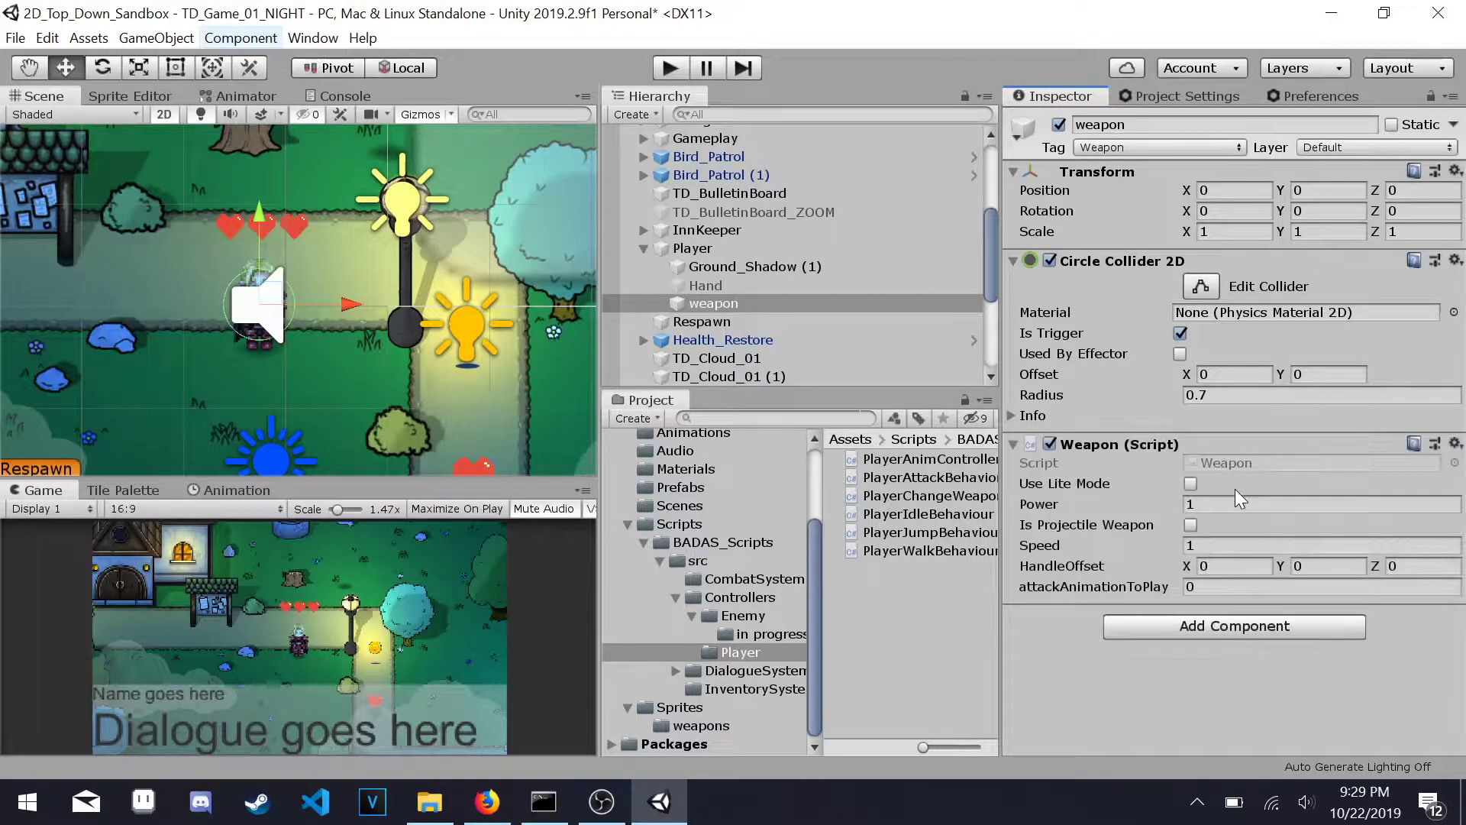
click(1191, 485)
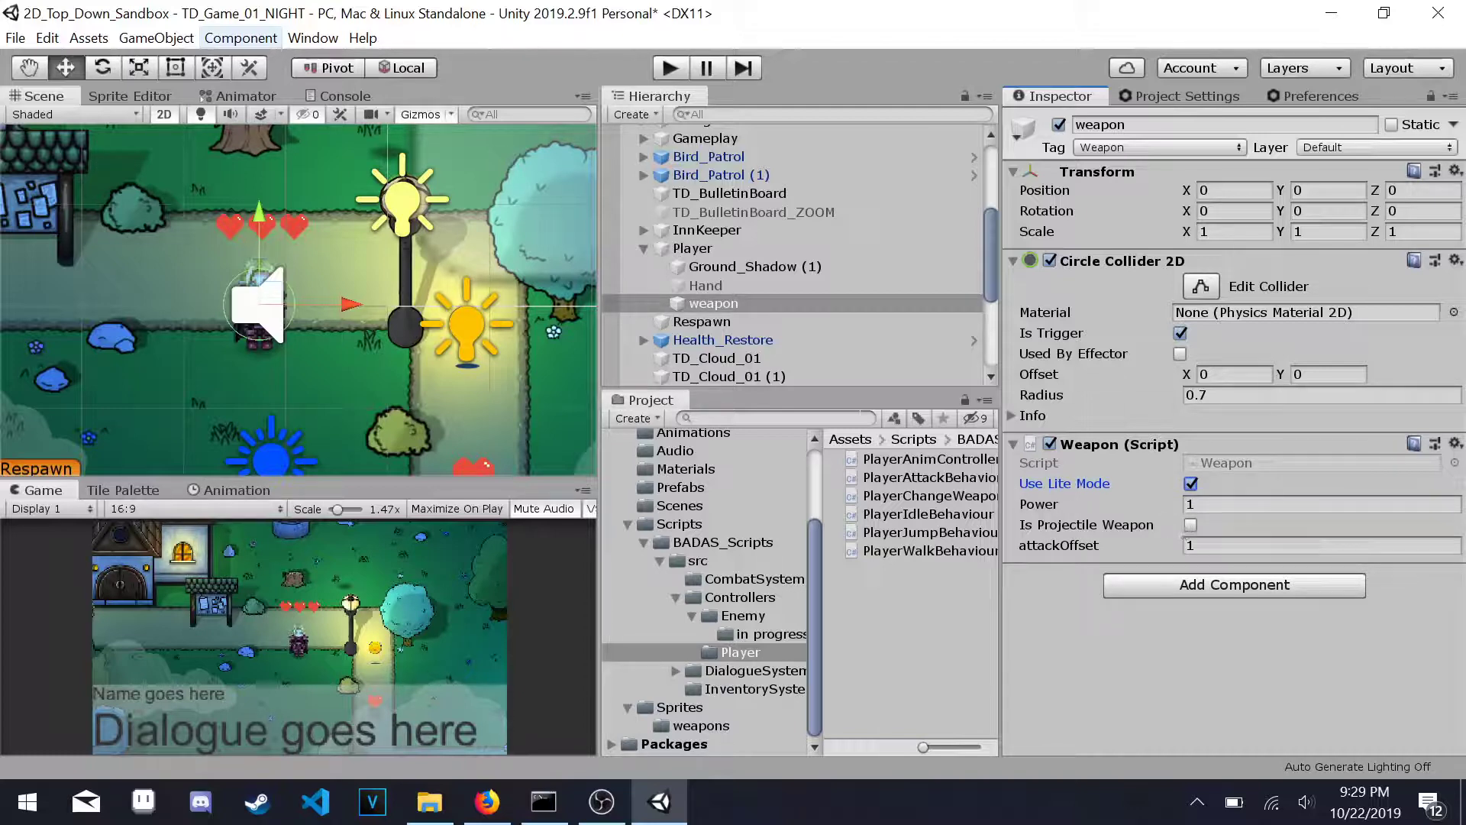
click(1192, 525)
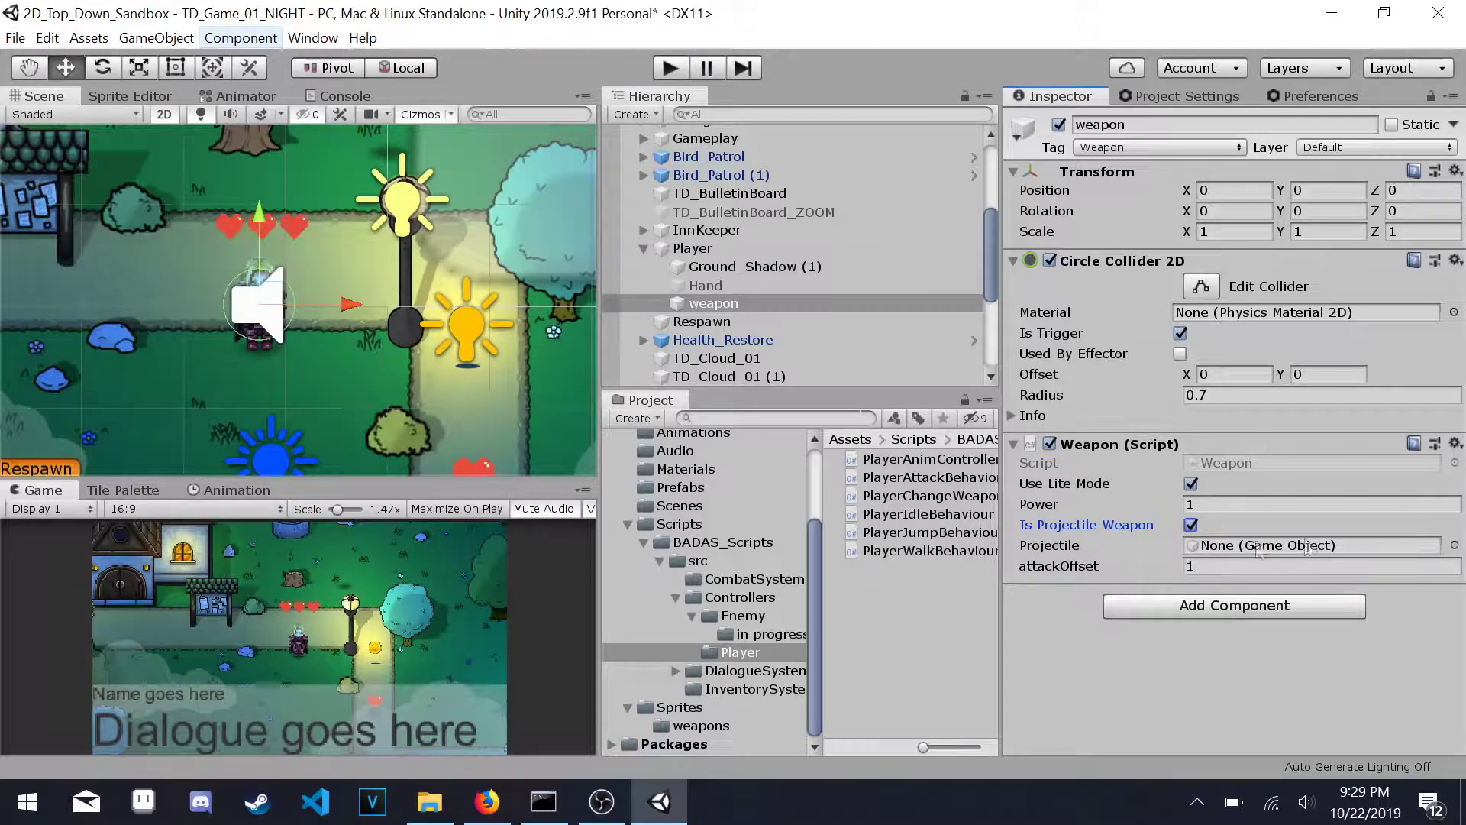
click(1192, 527)
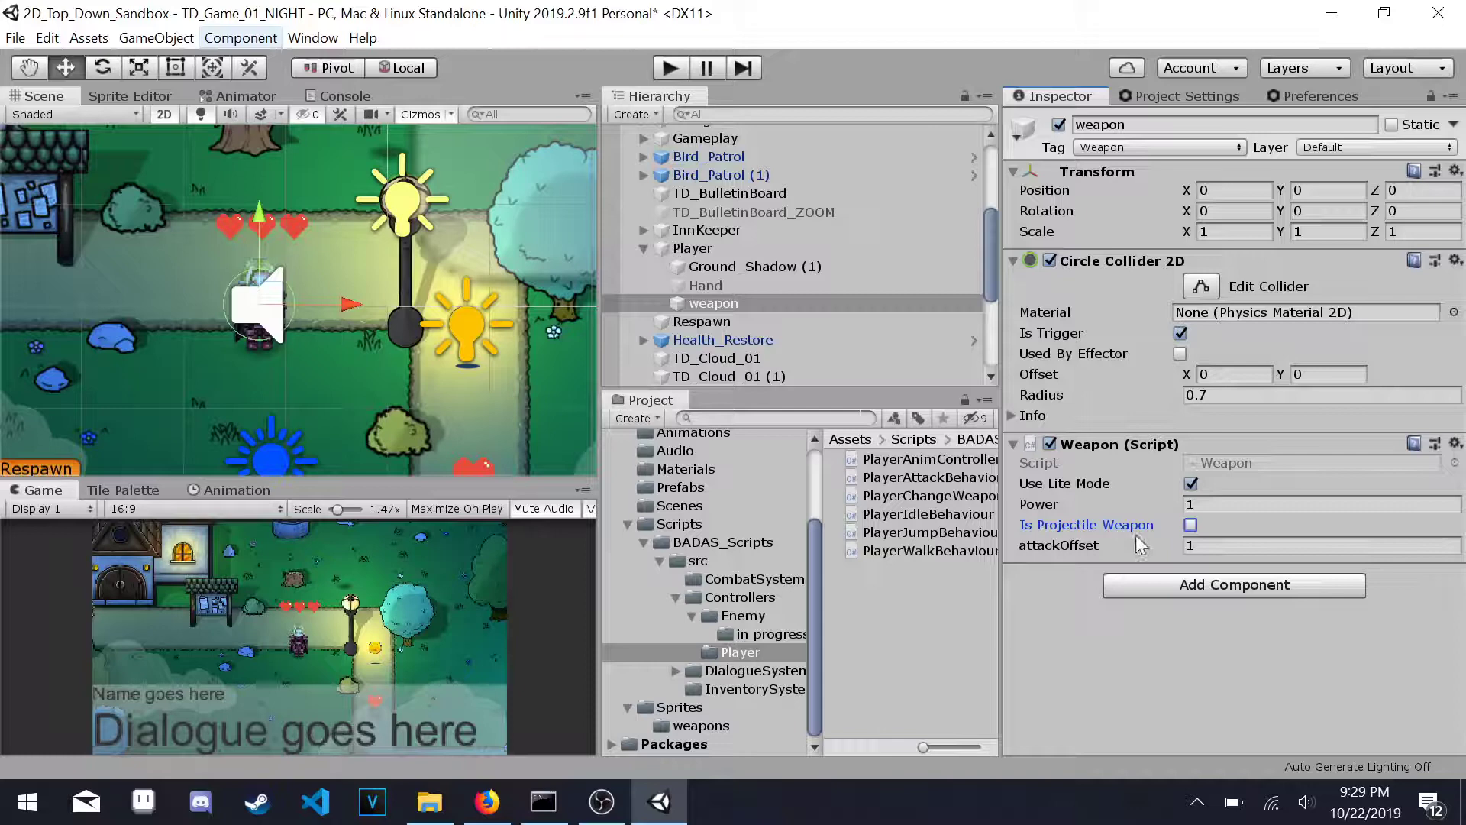
Step: Try moving the weapon object beside the player to about X 1.11, Y -0.22, and undo those moves
mouse_move(343, 304)
mouse_down()
mouse_move(395, 309)
mouse_move(341, 298)
mouse_up()
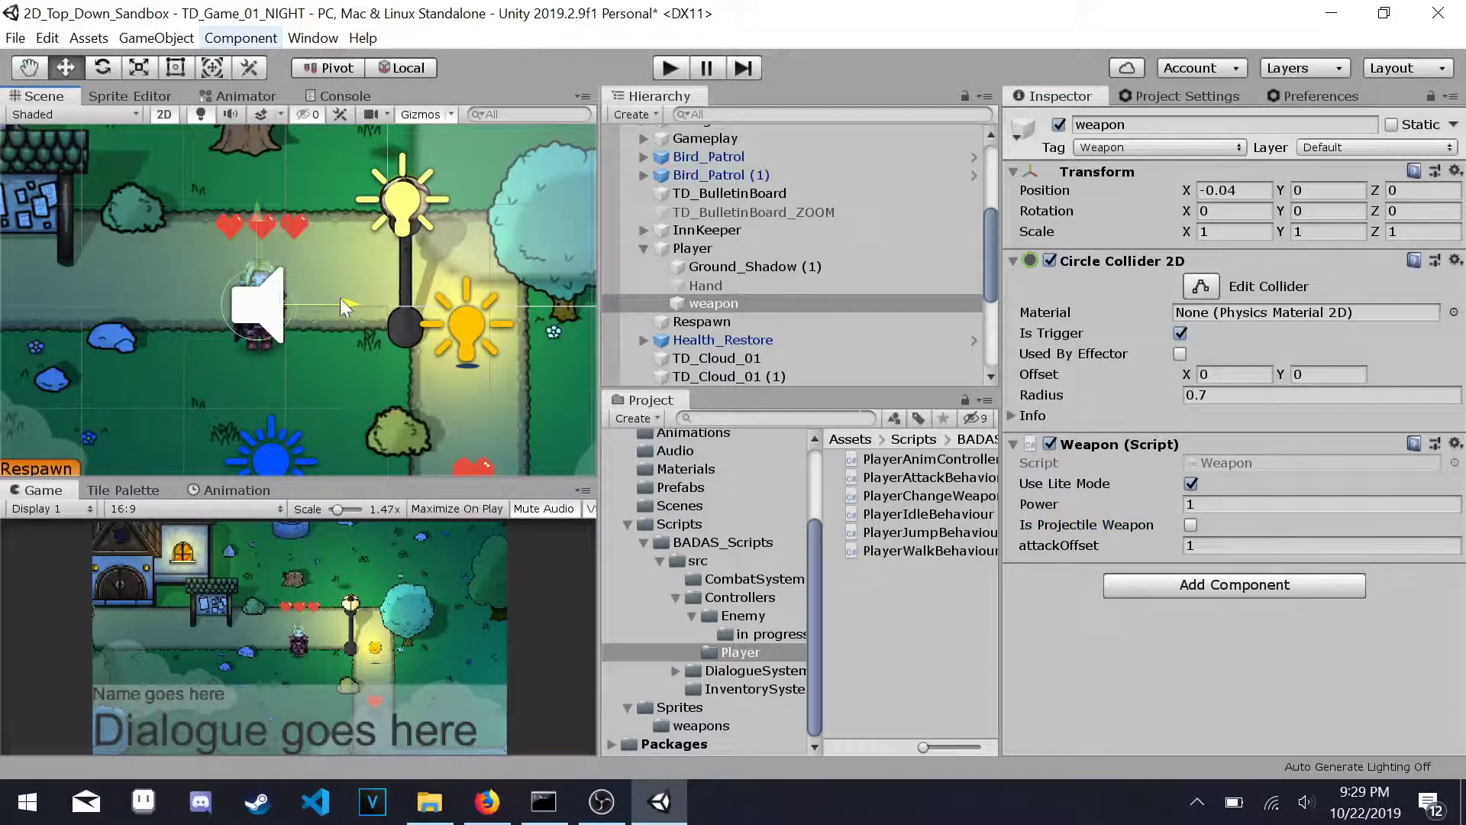
mouse_move(263, 218)
mouse_down()
mouse_move(276, 303)
mouse_move(262, 224)
mouse_up()
drag(350, 314, 413, 308)
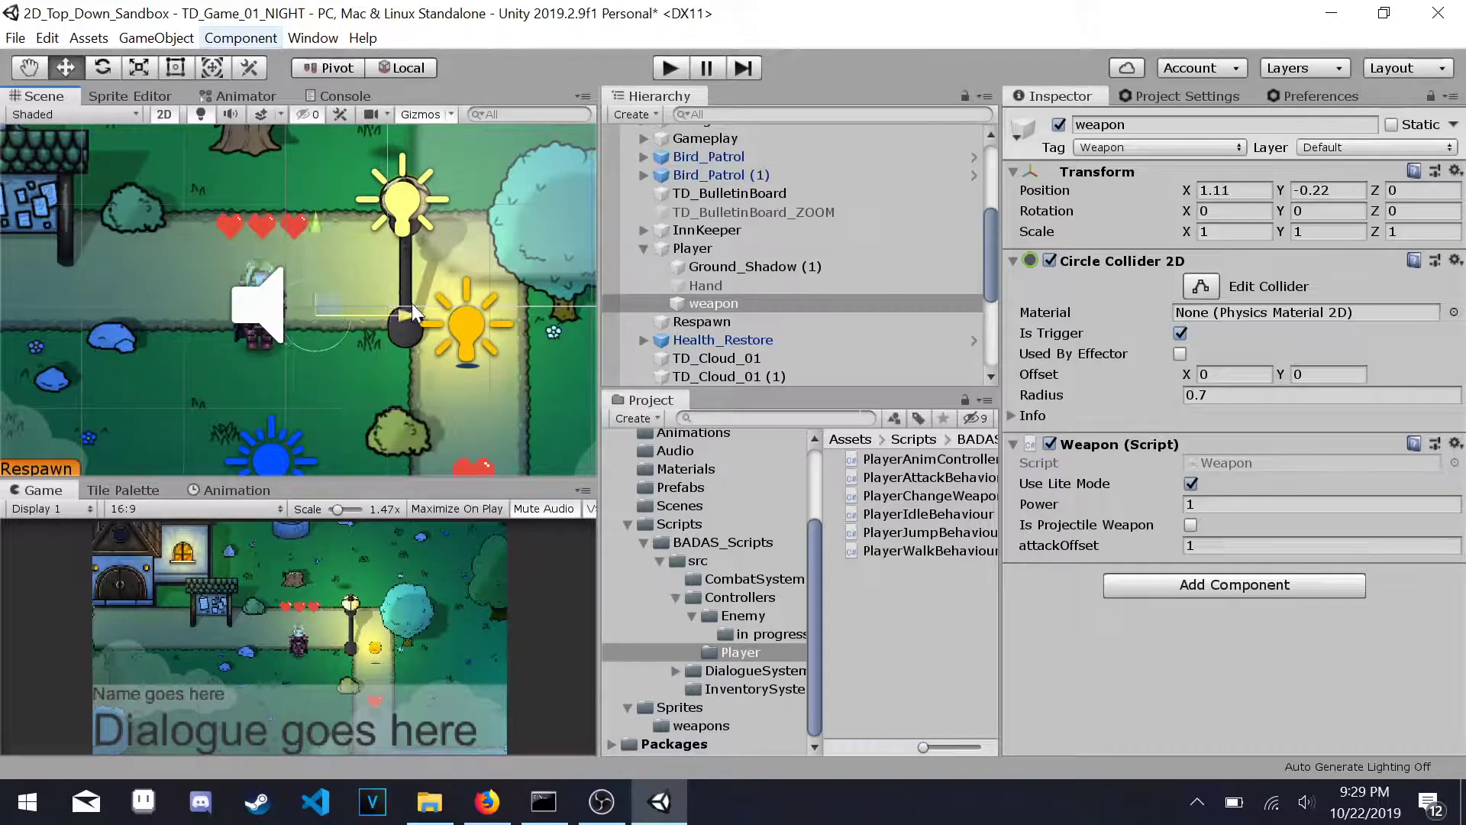
key(ctrl+z)
key(ctrl+z)
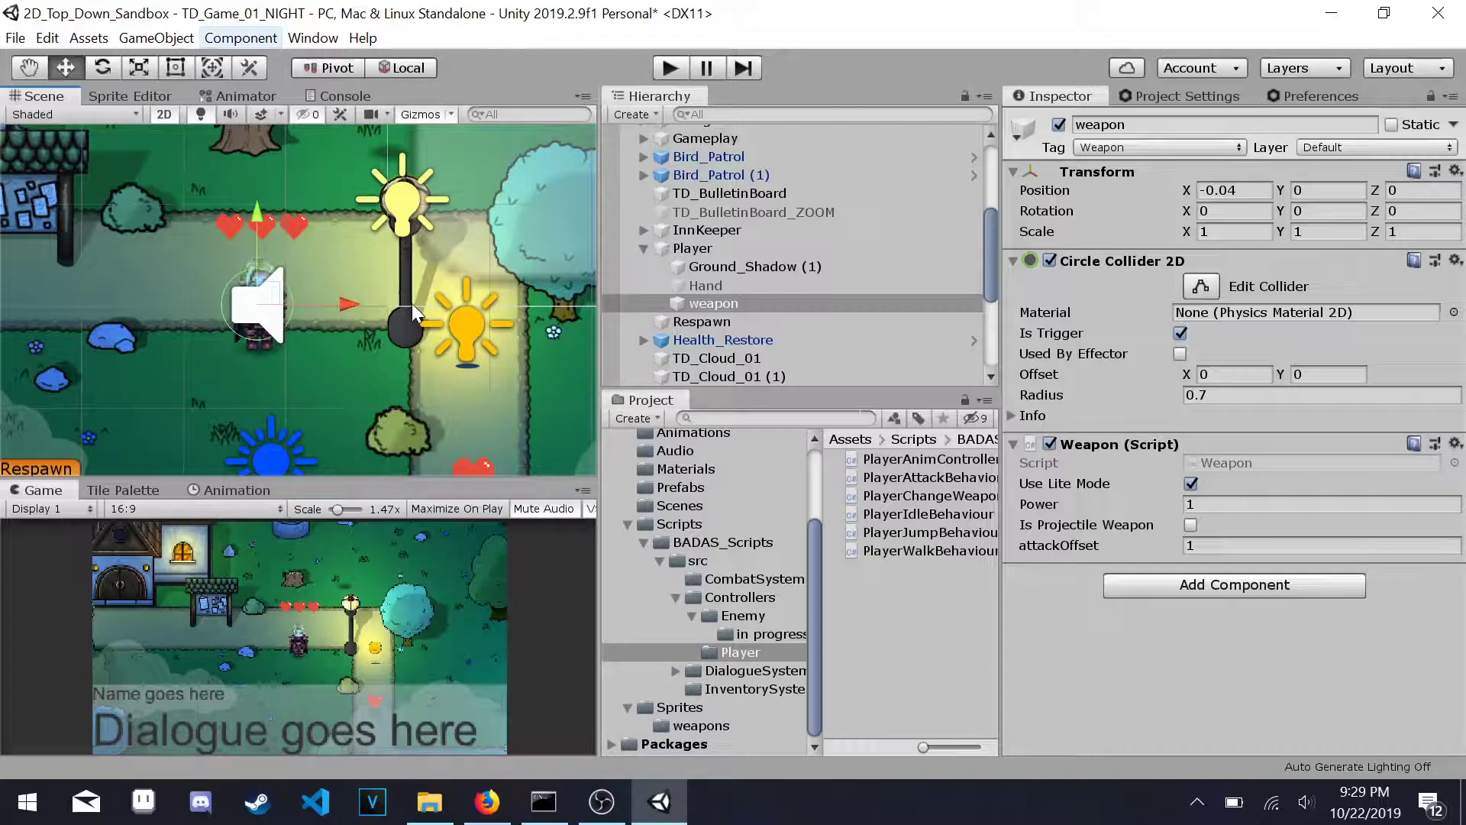
Step: Add the Player Attack Behavior to the Player's Attacking state, enable its Use Lite Mode option and save the scene
click(731, 247)
click(264, 96)
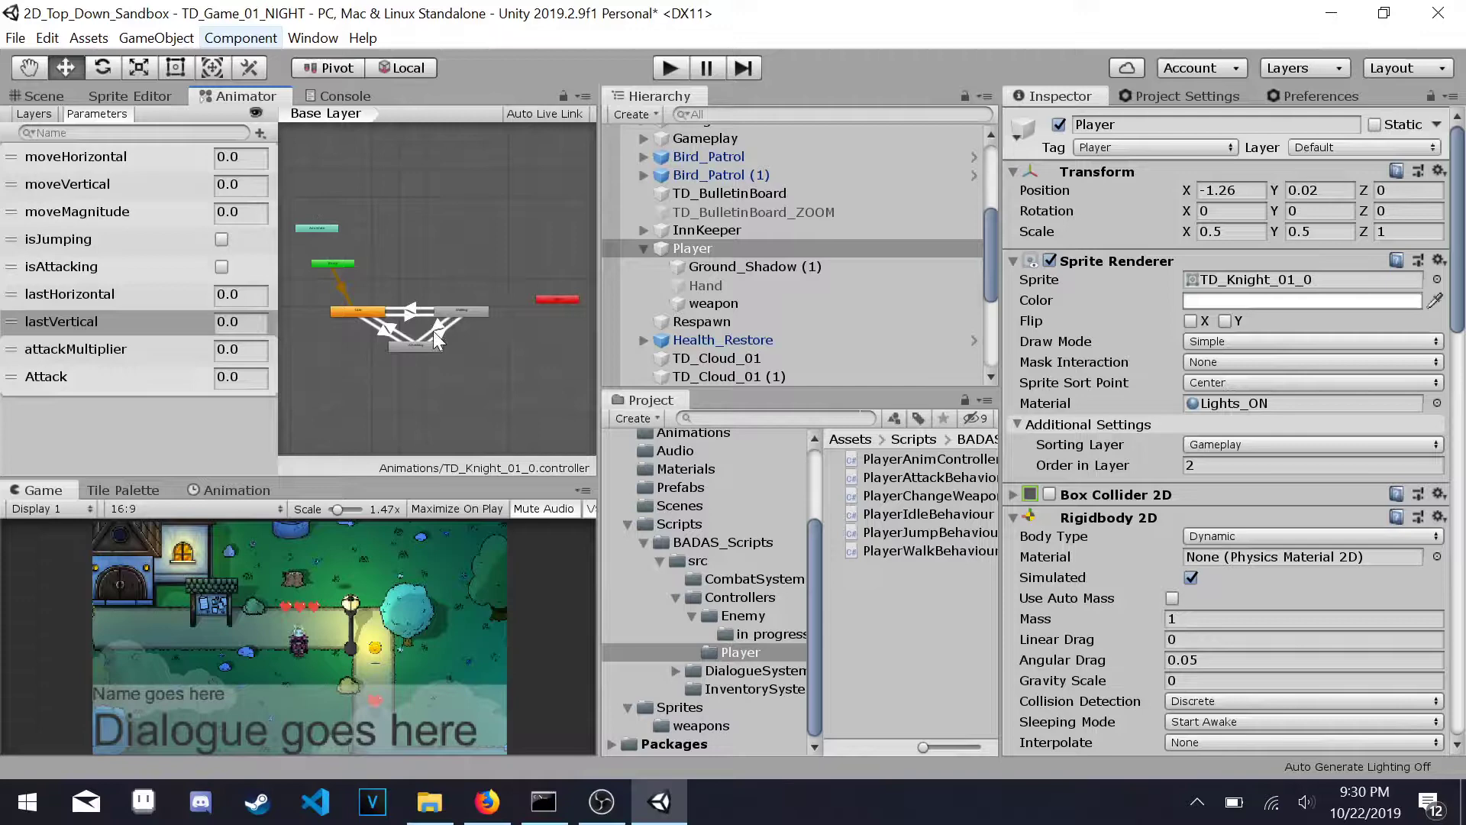
click(426, 348)
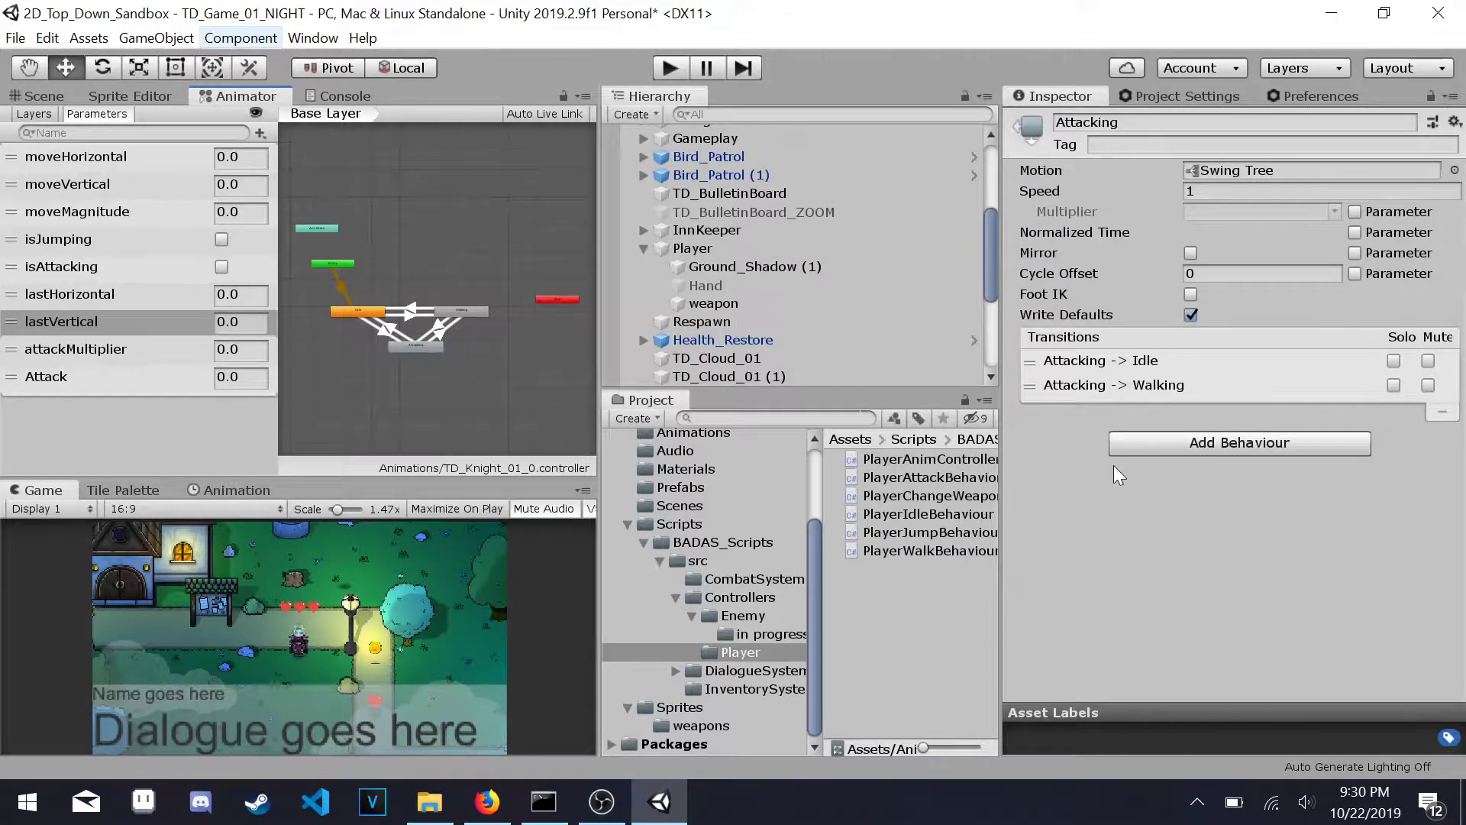
click(1205, 446)
key(Return)
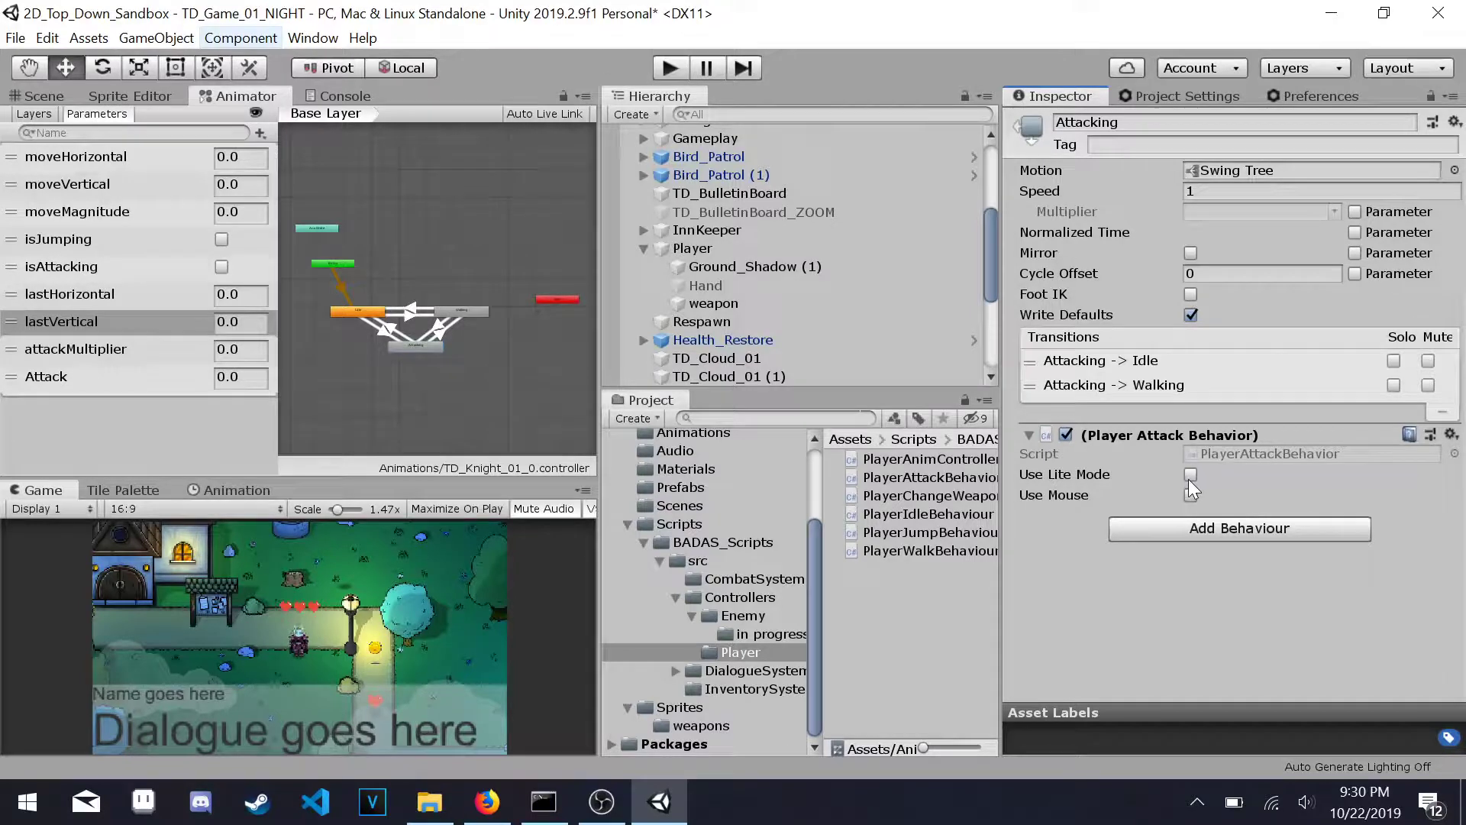
click(1189, 477)
key(ctrl+s)
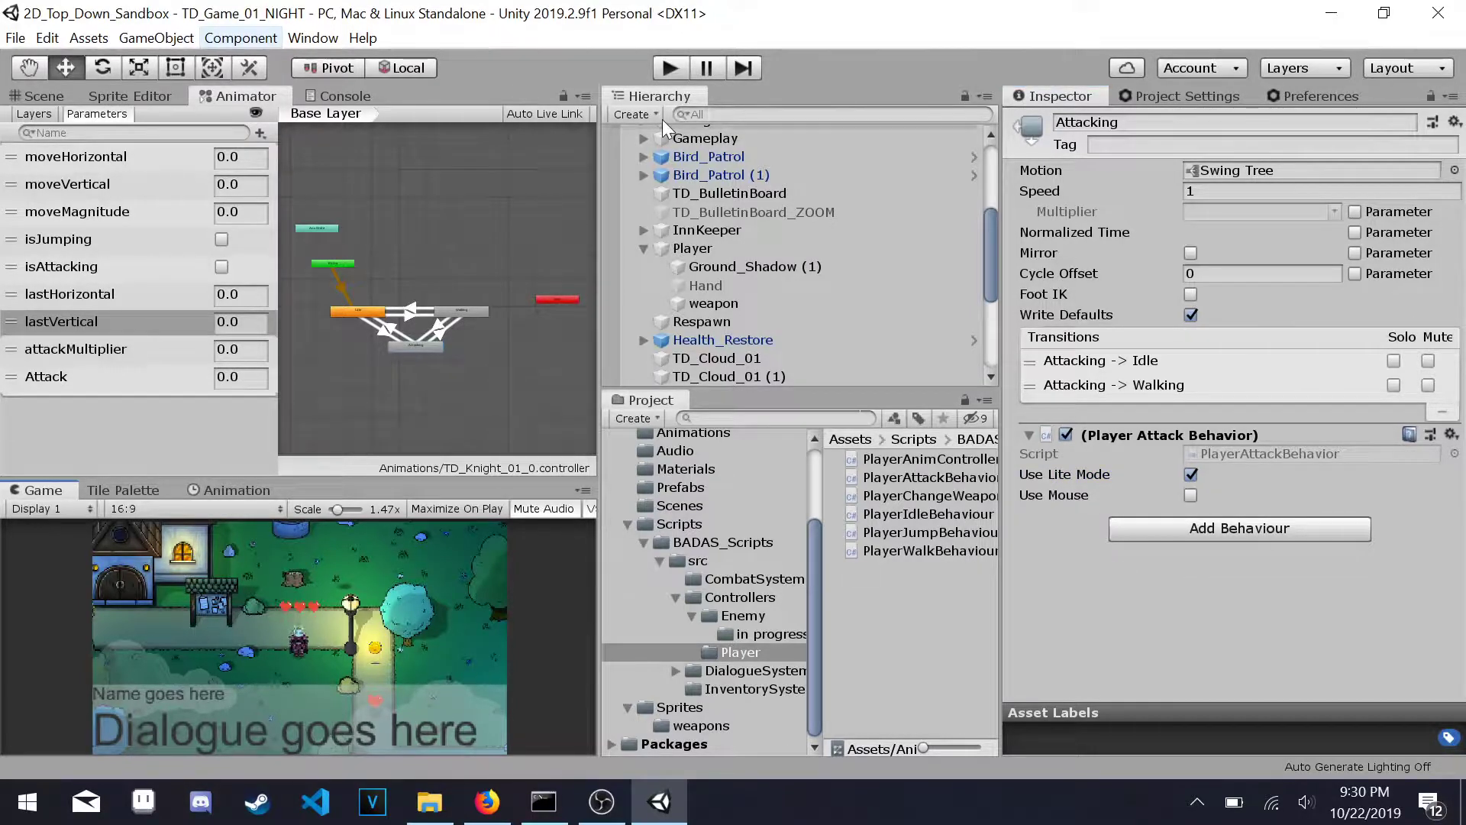
Step: Play-test the scene with the Scene view showing, moving the player left, down, right and up to check the weapon collider
click(669, 69)
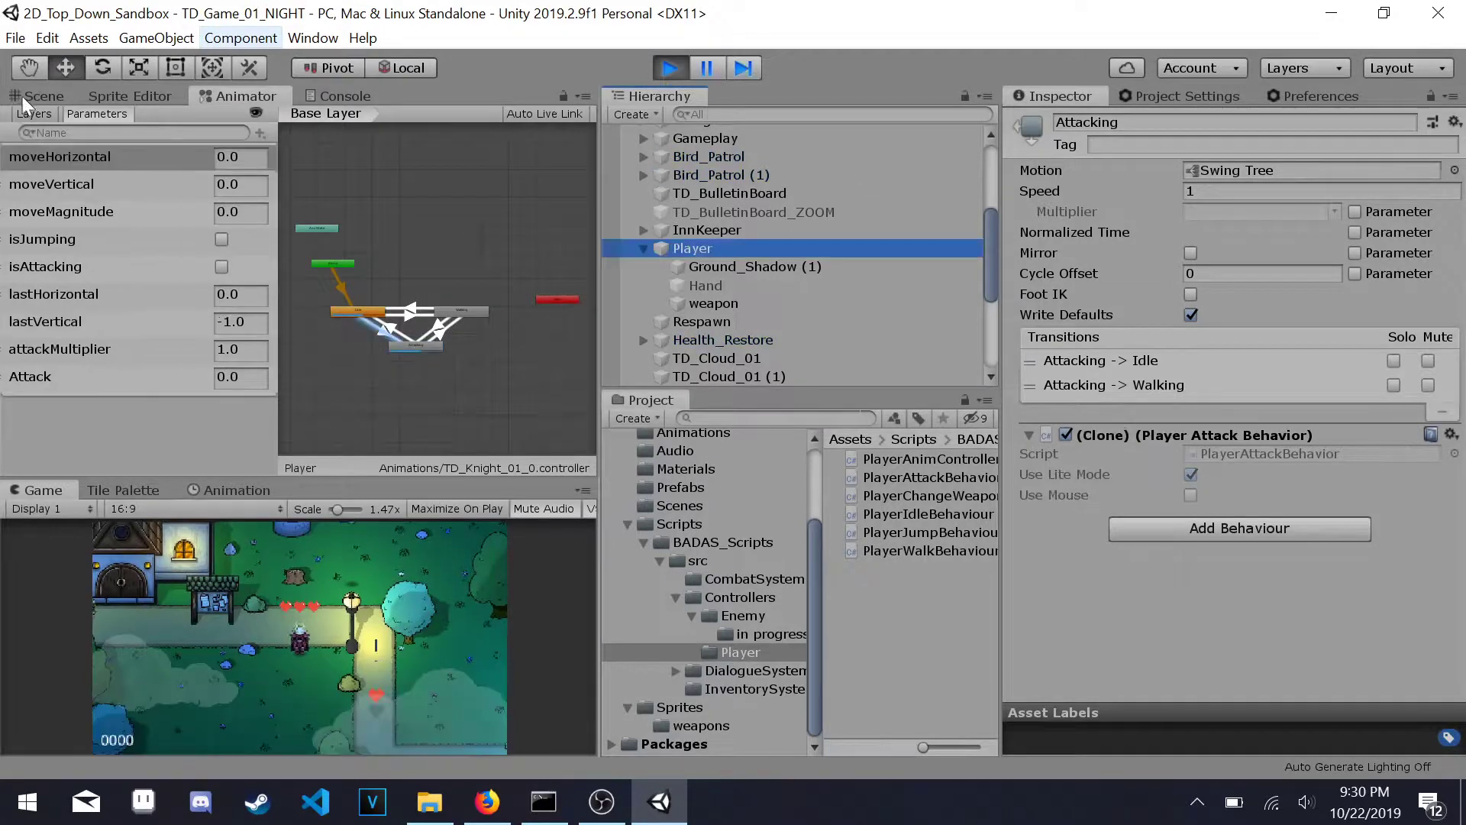
click(23, 96)
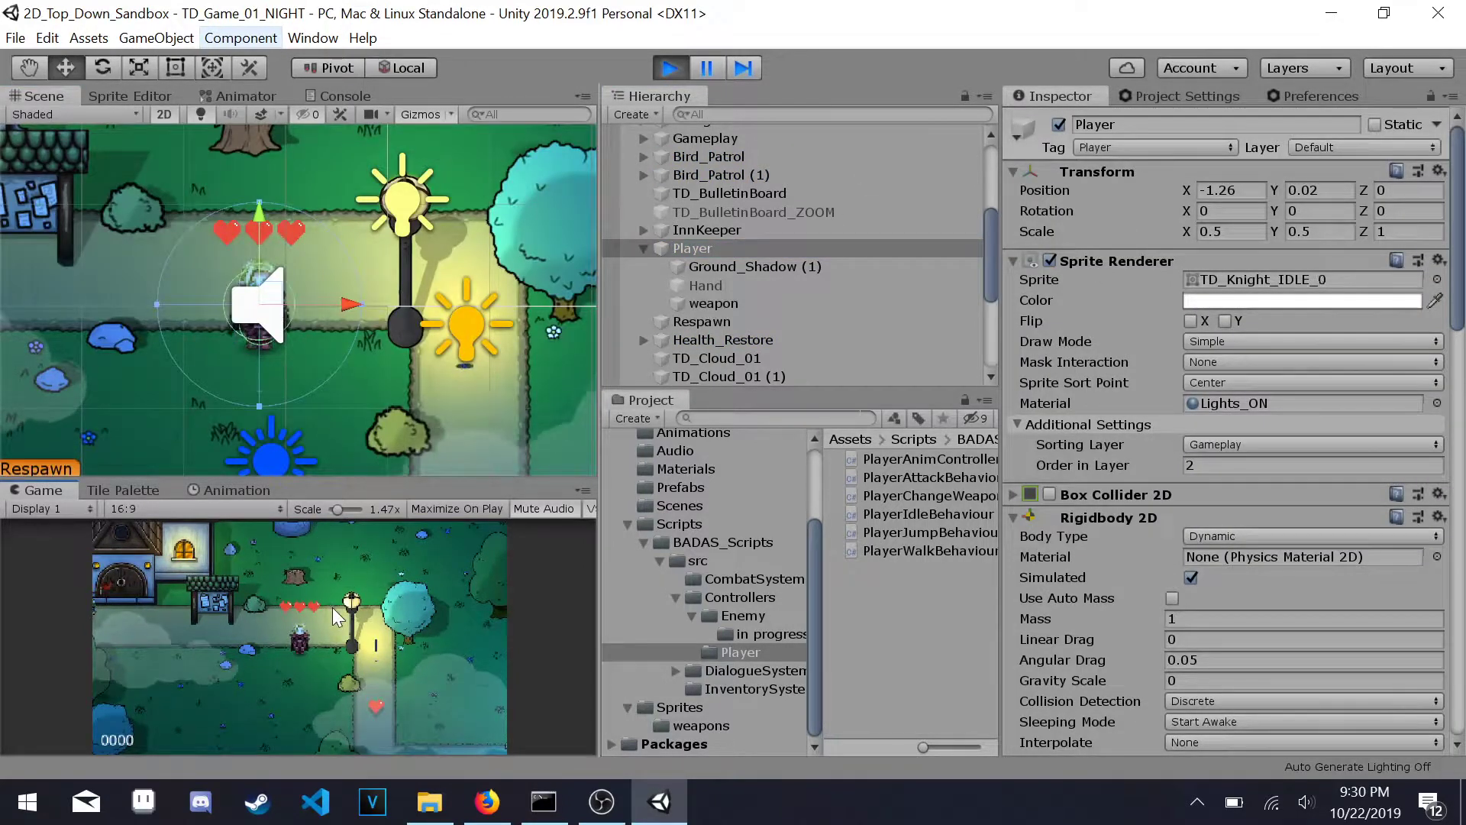
key(a)
key(a)
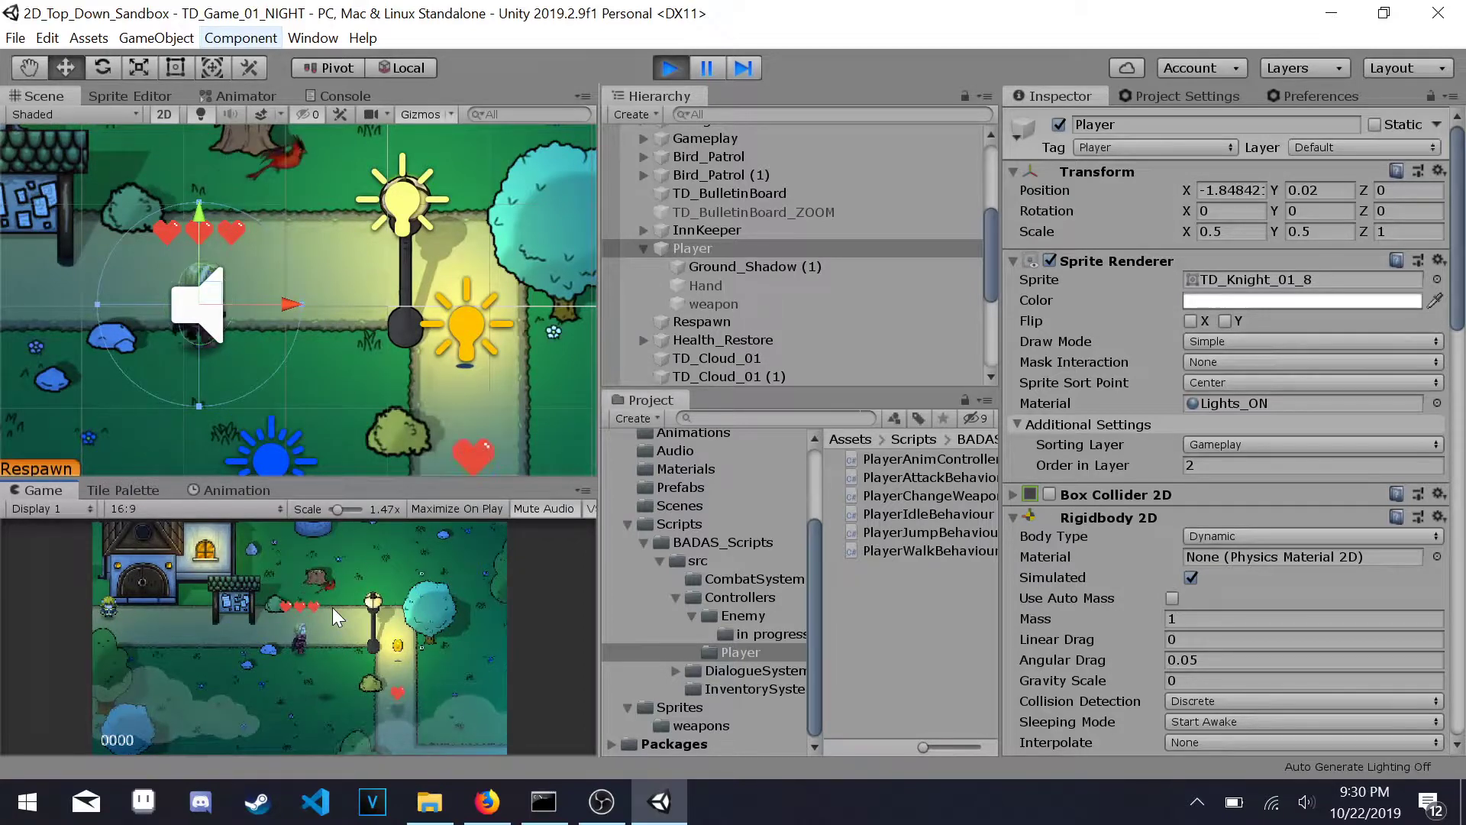
key(s)
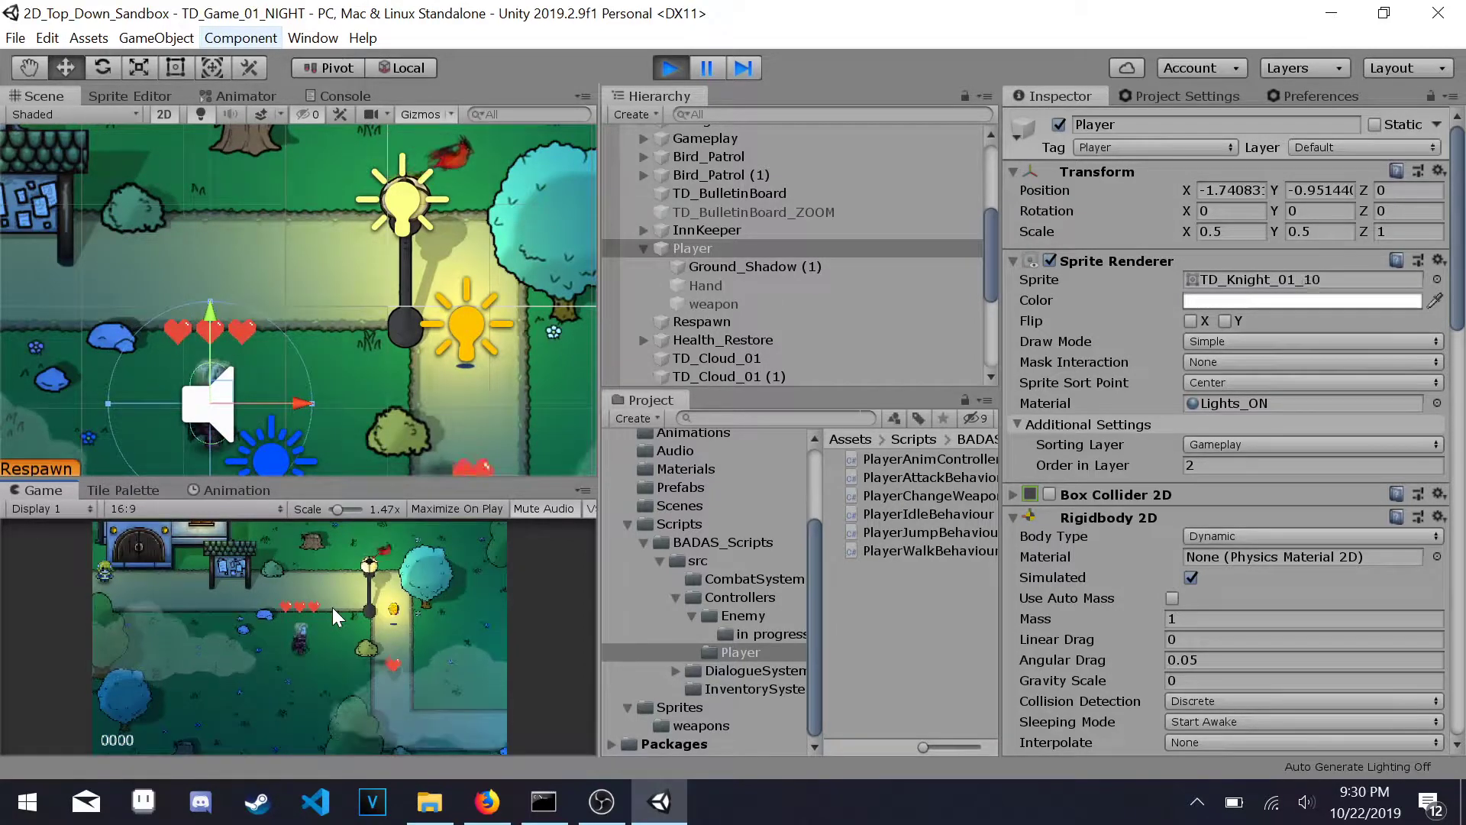
key(d)
key(w)
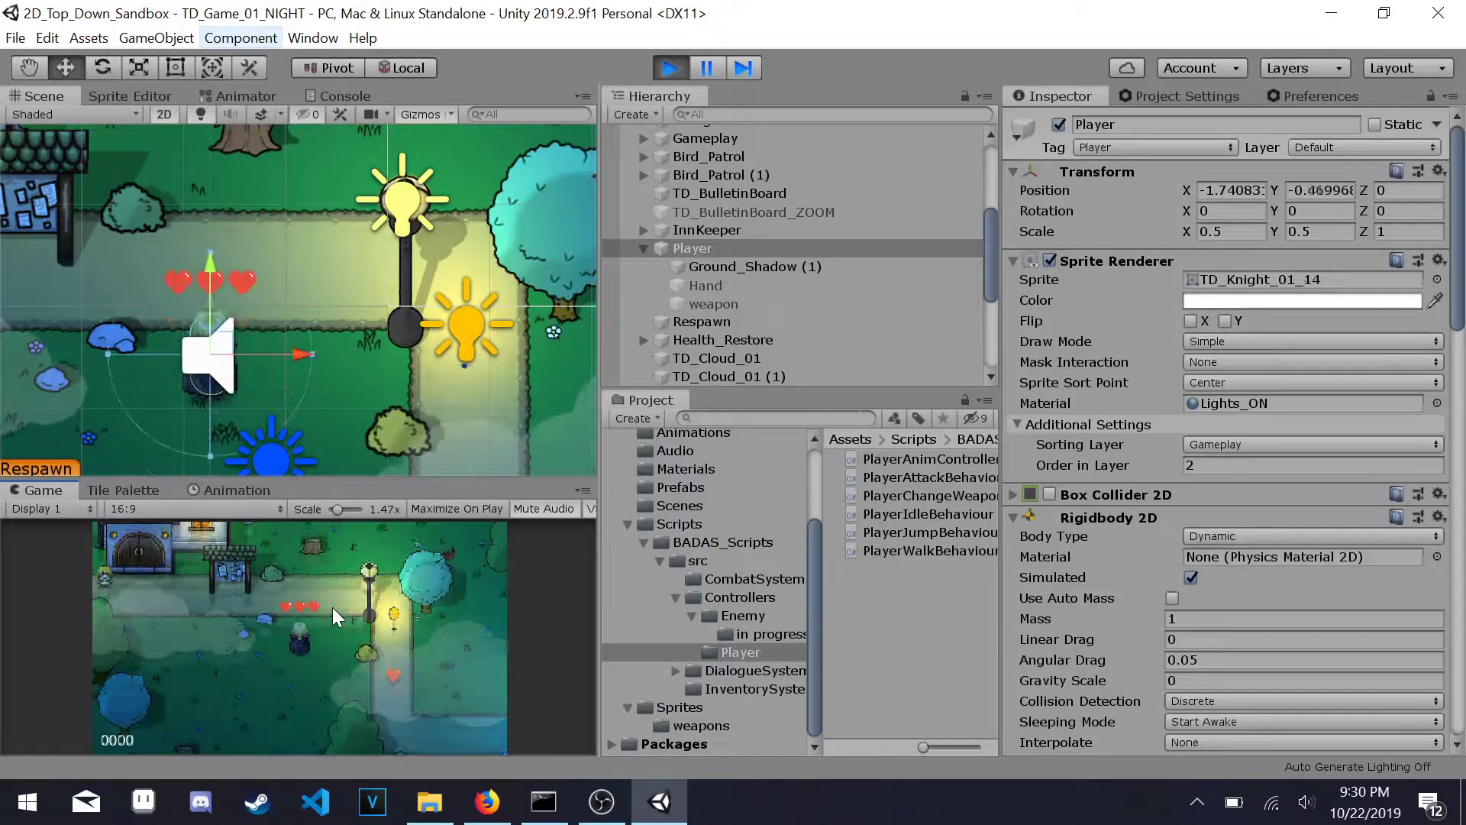
Step: Add the Health script to the Ghost object under Ghost_Patrol
scroll(823, 323, down, 4)
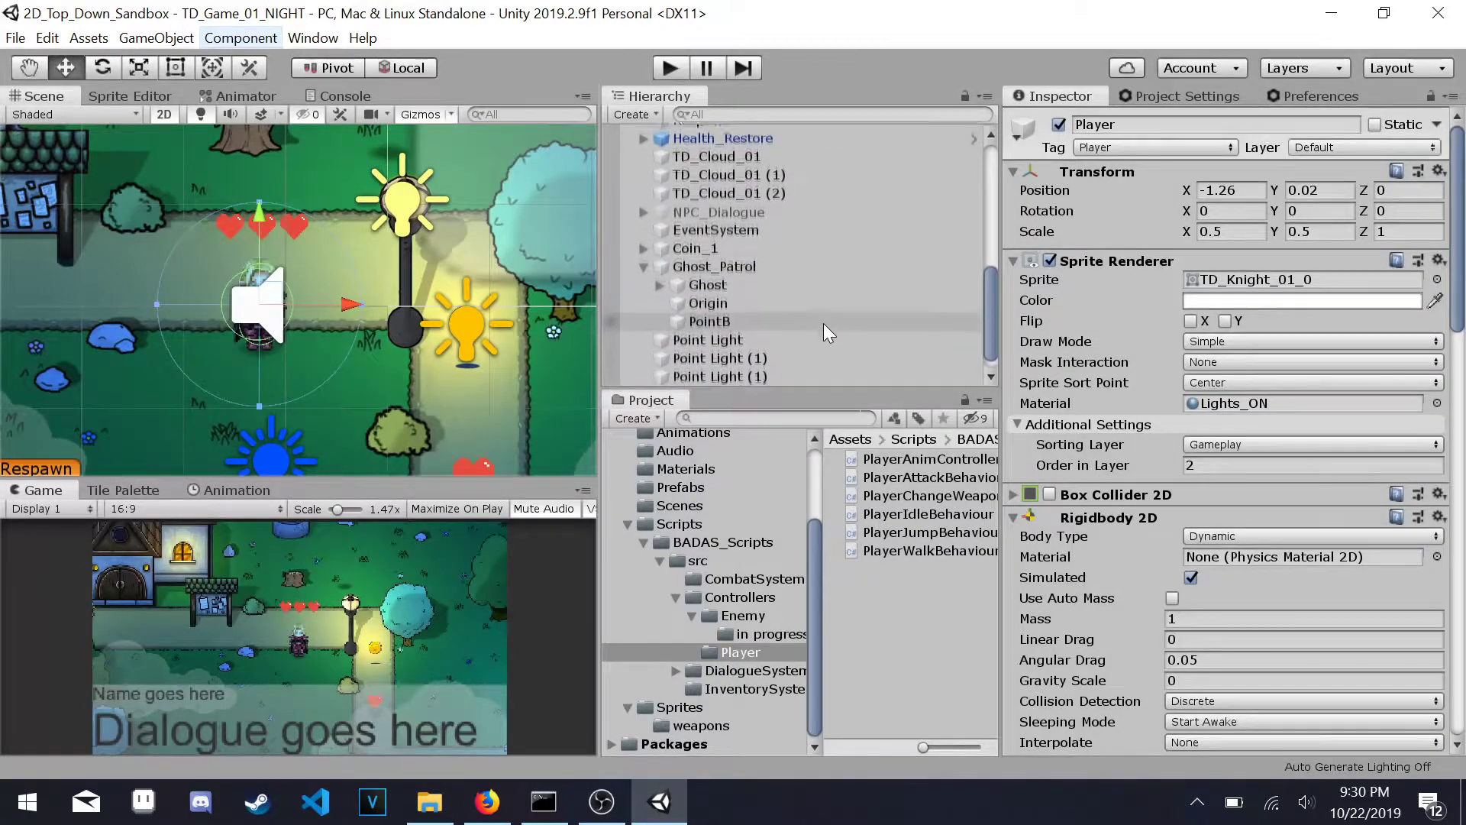
scroll(824, 323, up, 1)
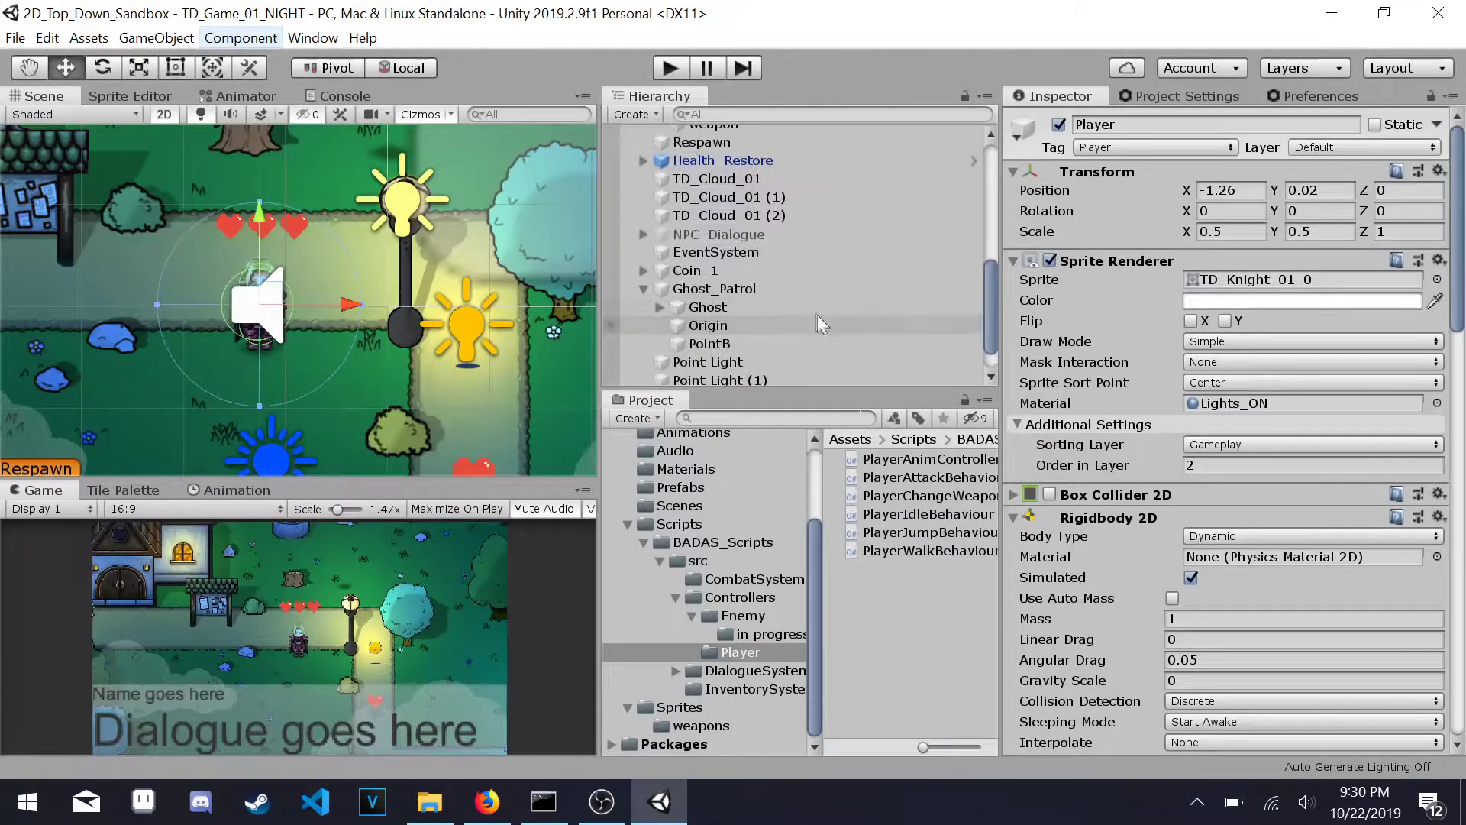
click(809, 304)
scroll(1231, 397, down, 5)
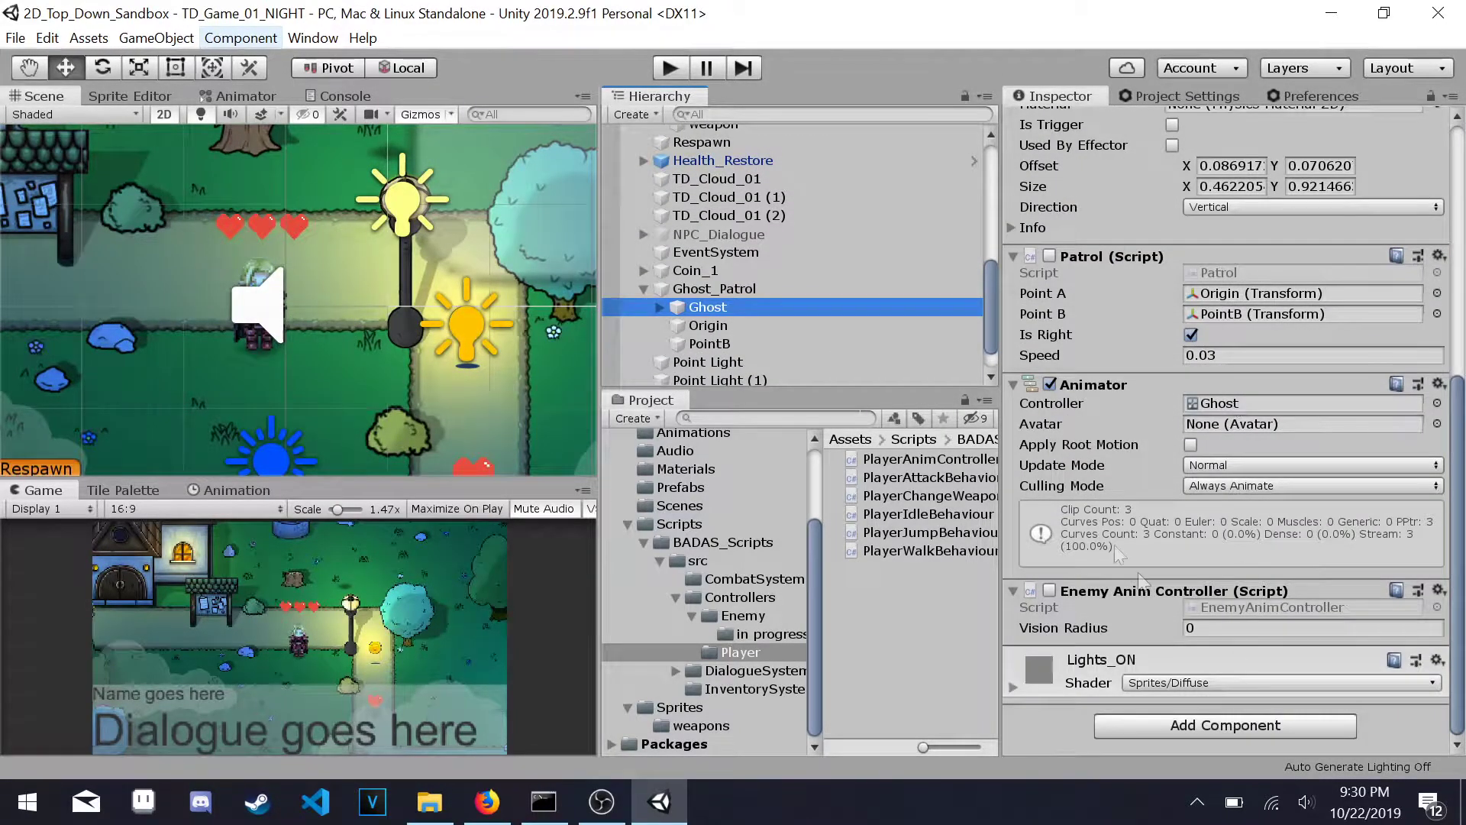
click(1220, 725)
key(Escape)
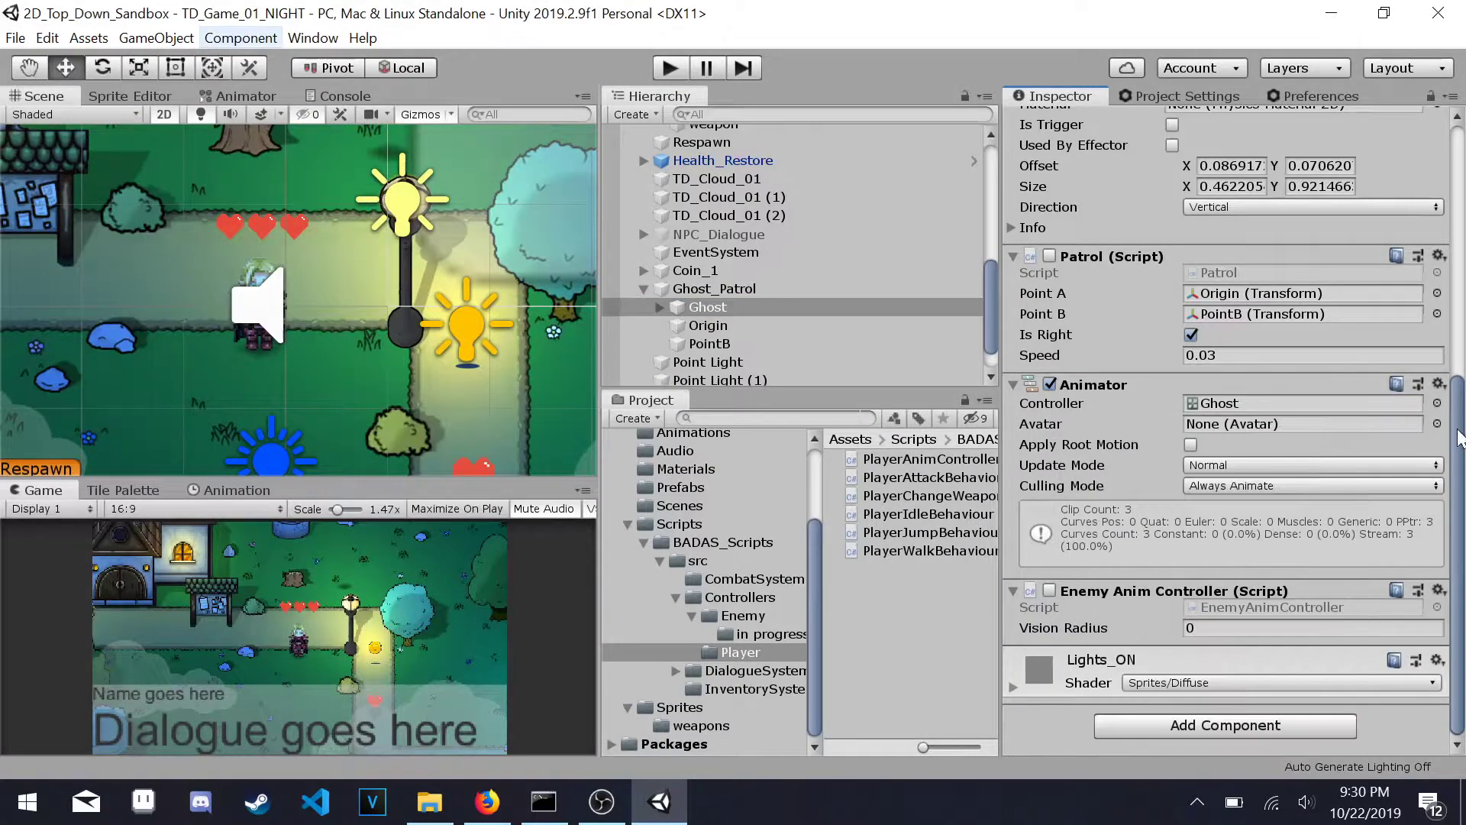
scroll(1299, 382, up, 6)
scroll(1298, 458, down, 10)
click(1268, 726)
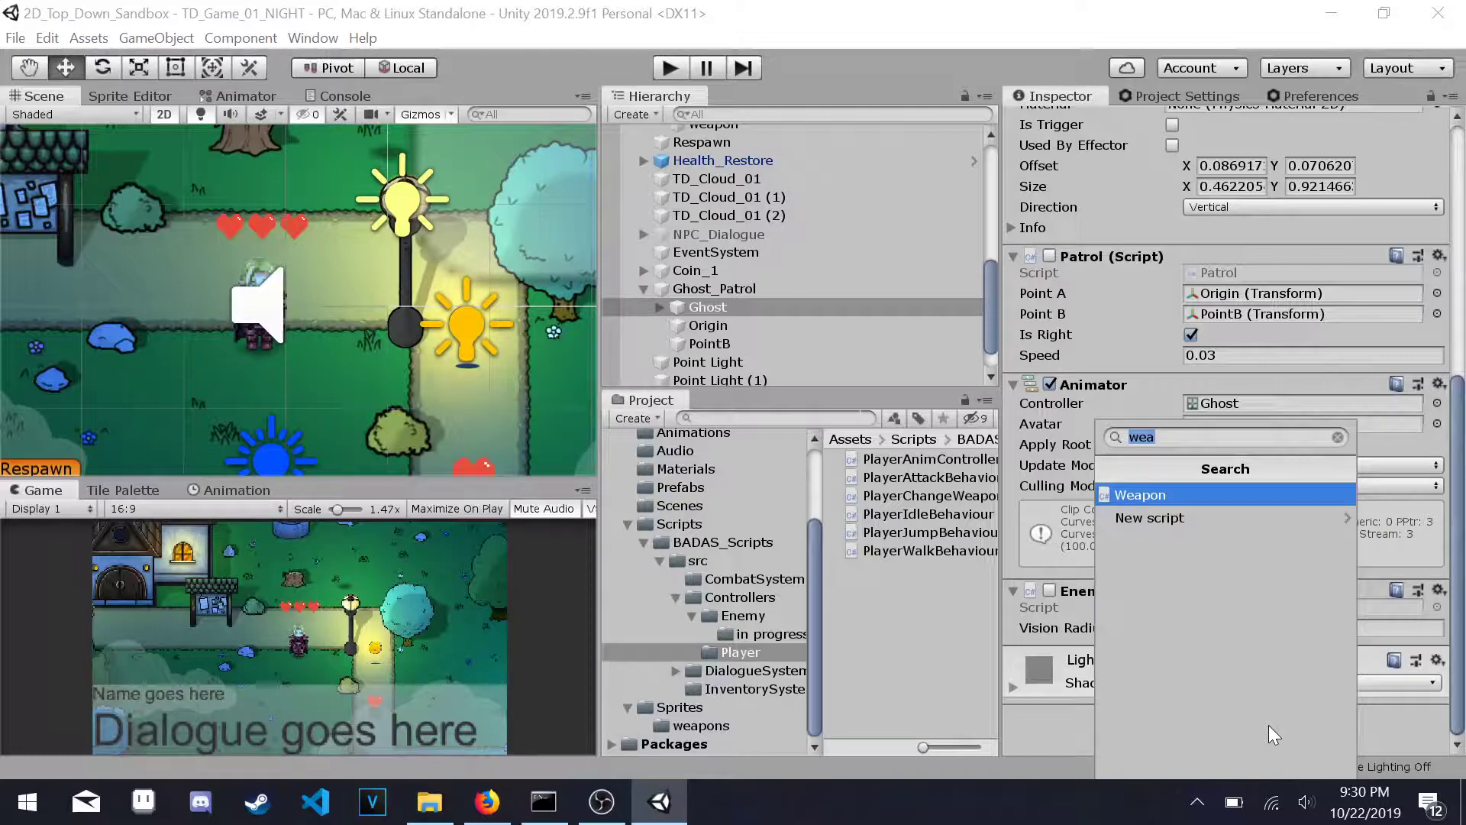
text(hea)
key(Return)
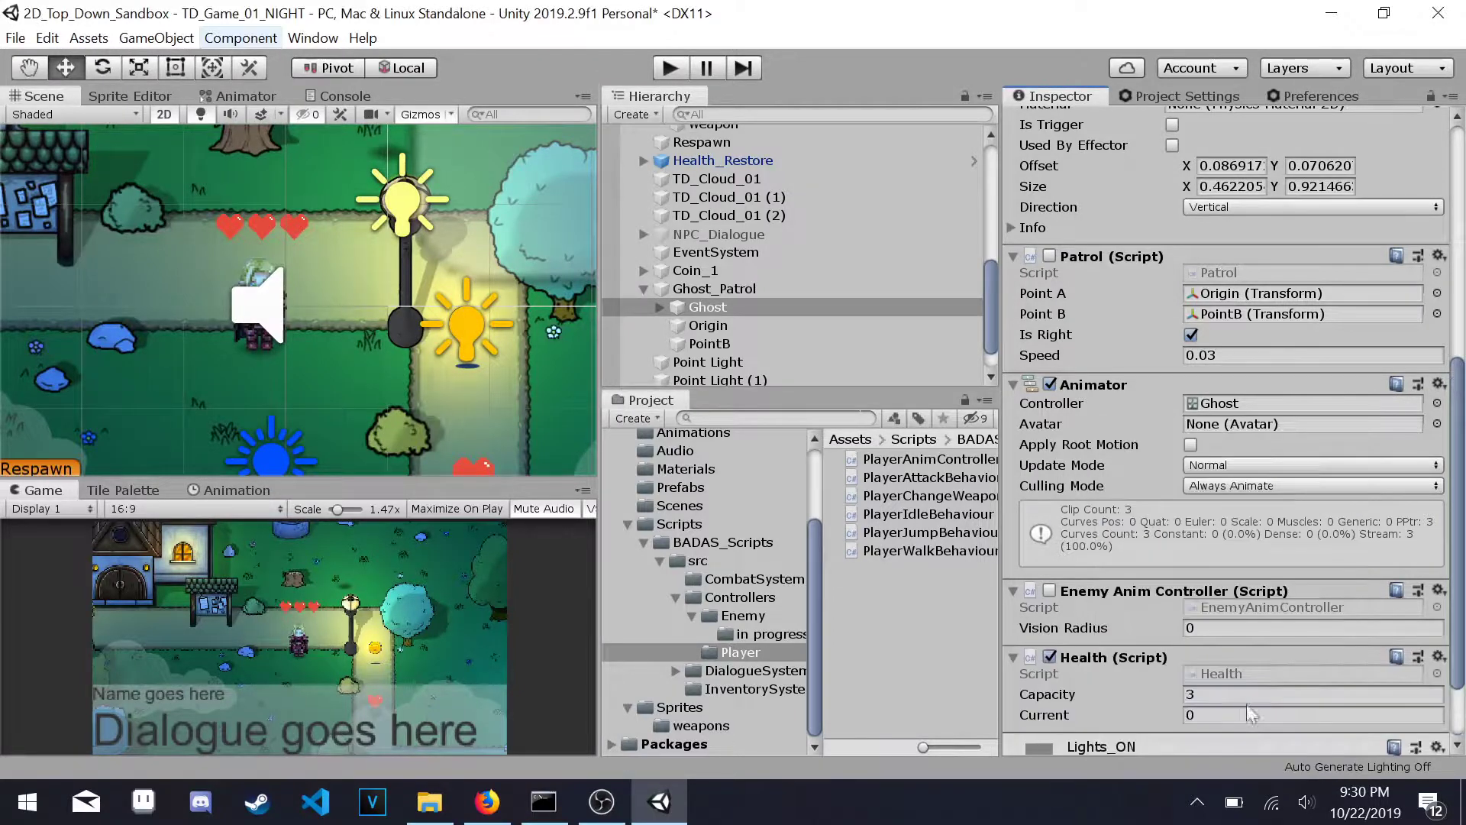
Step: Play-test the scene, walking the player down and right to the ghost and attacking it with the melee weapon
click(668, 63)
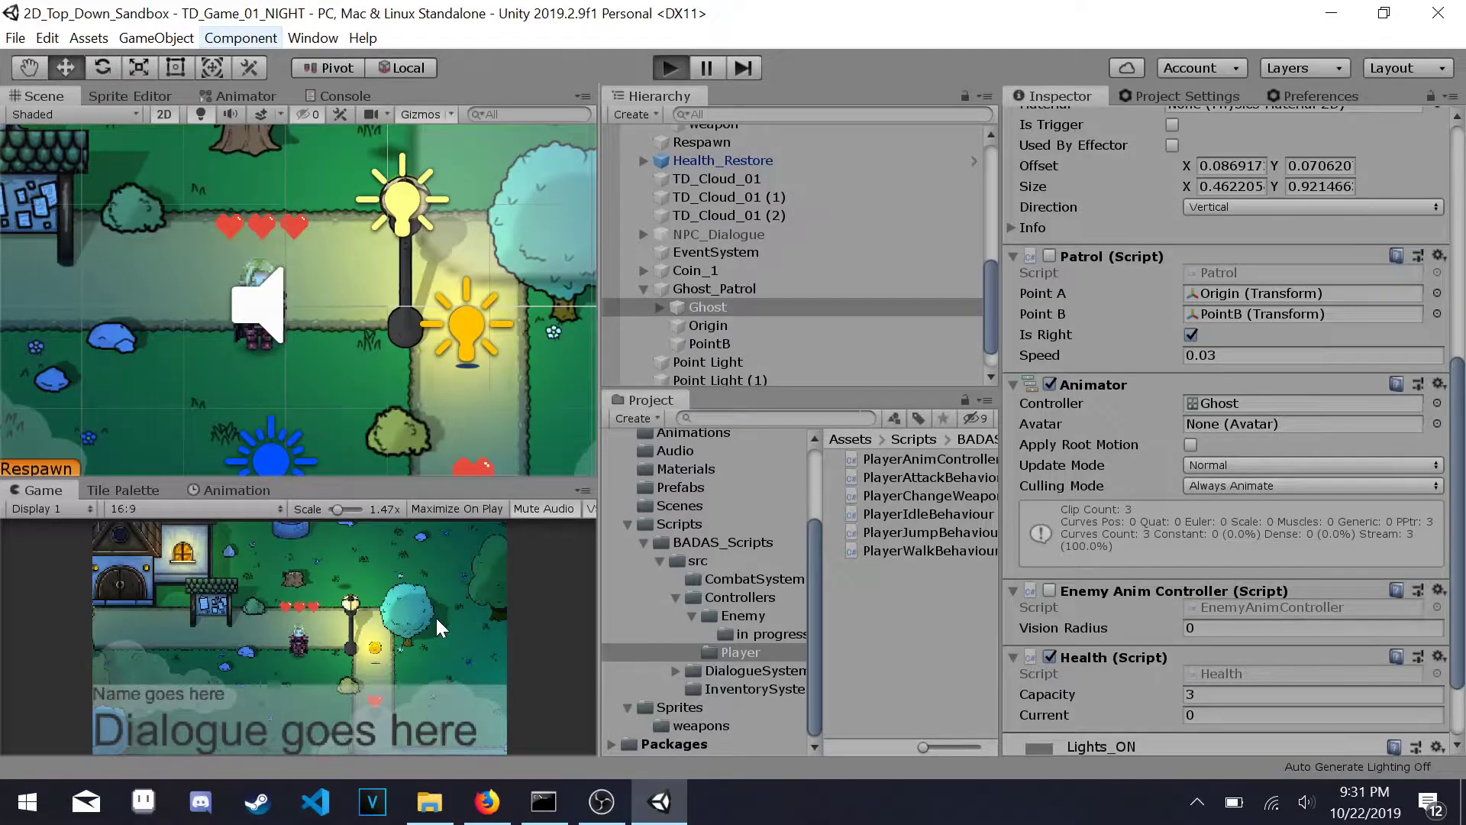
key(s)
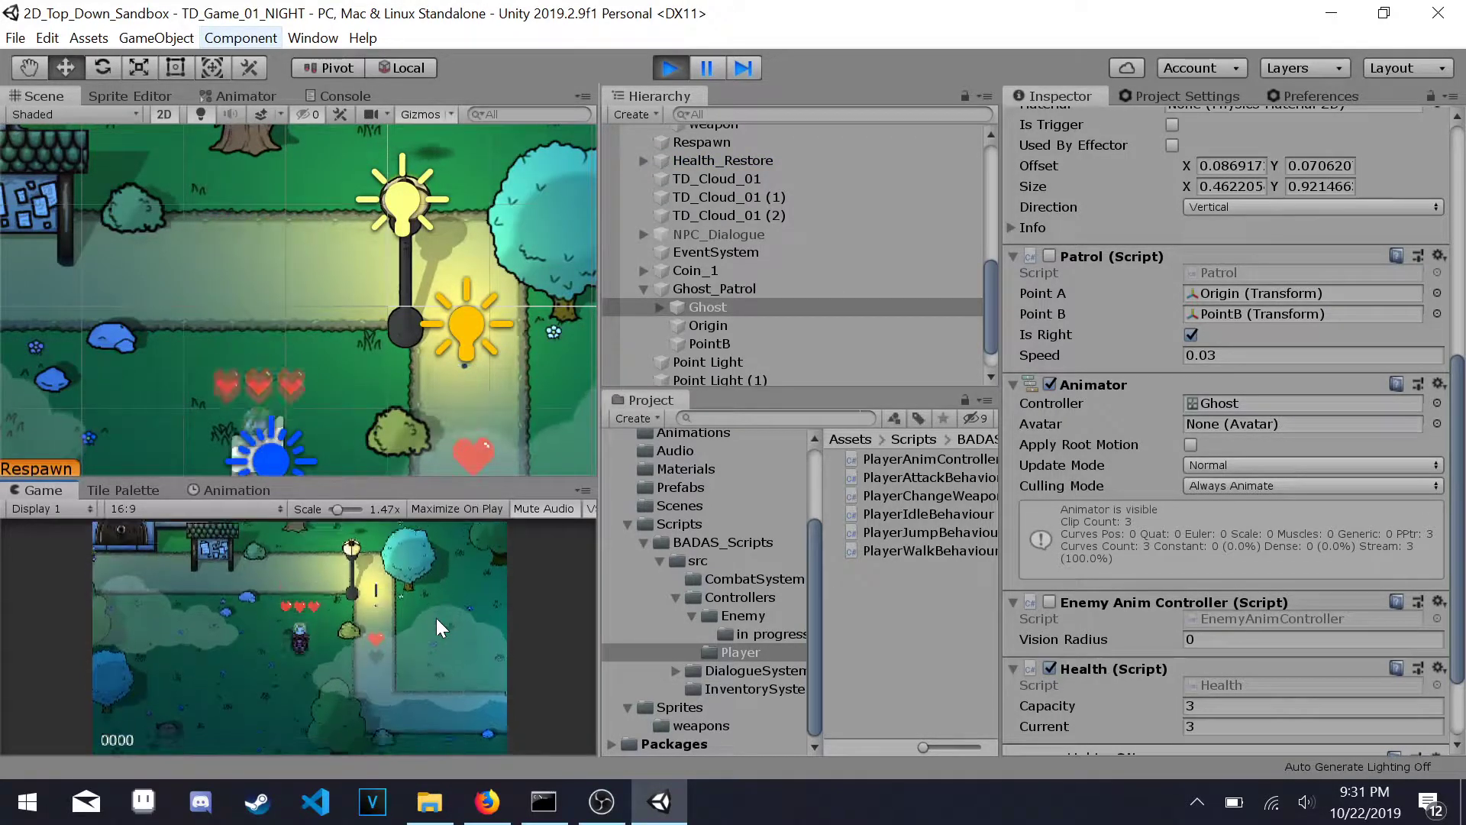
key(d)
key(d)
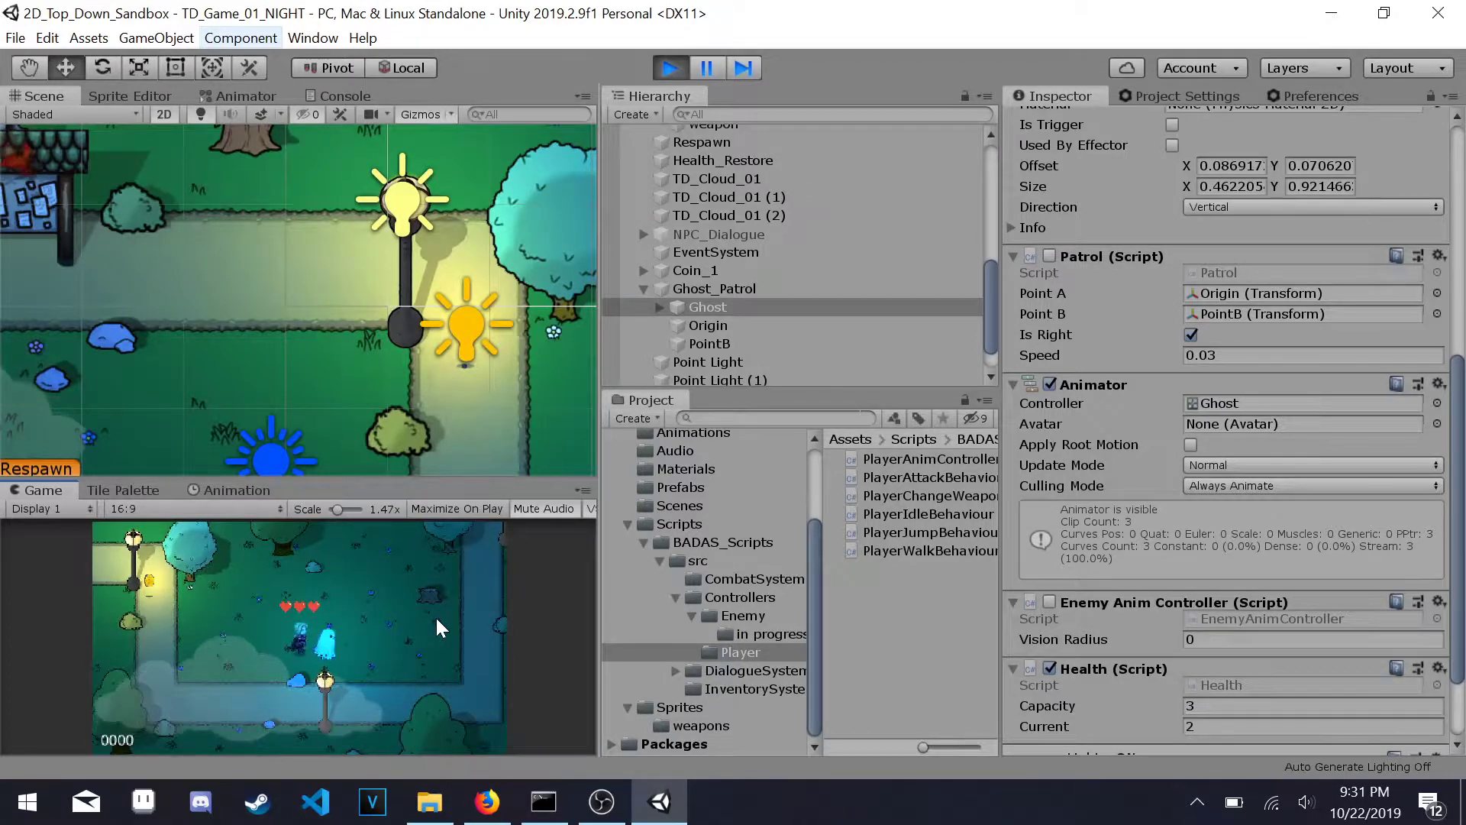
key(s)
key(d)
key(space)
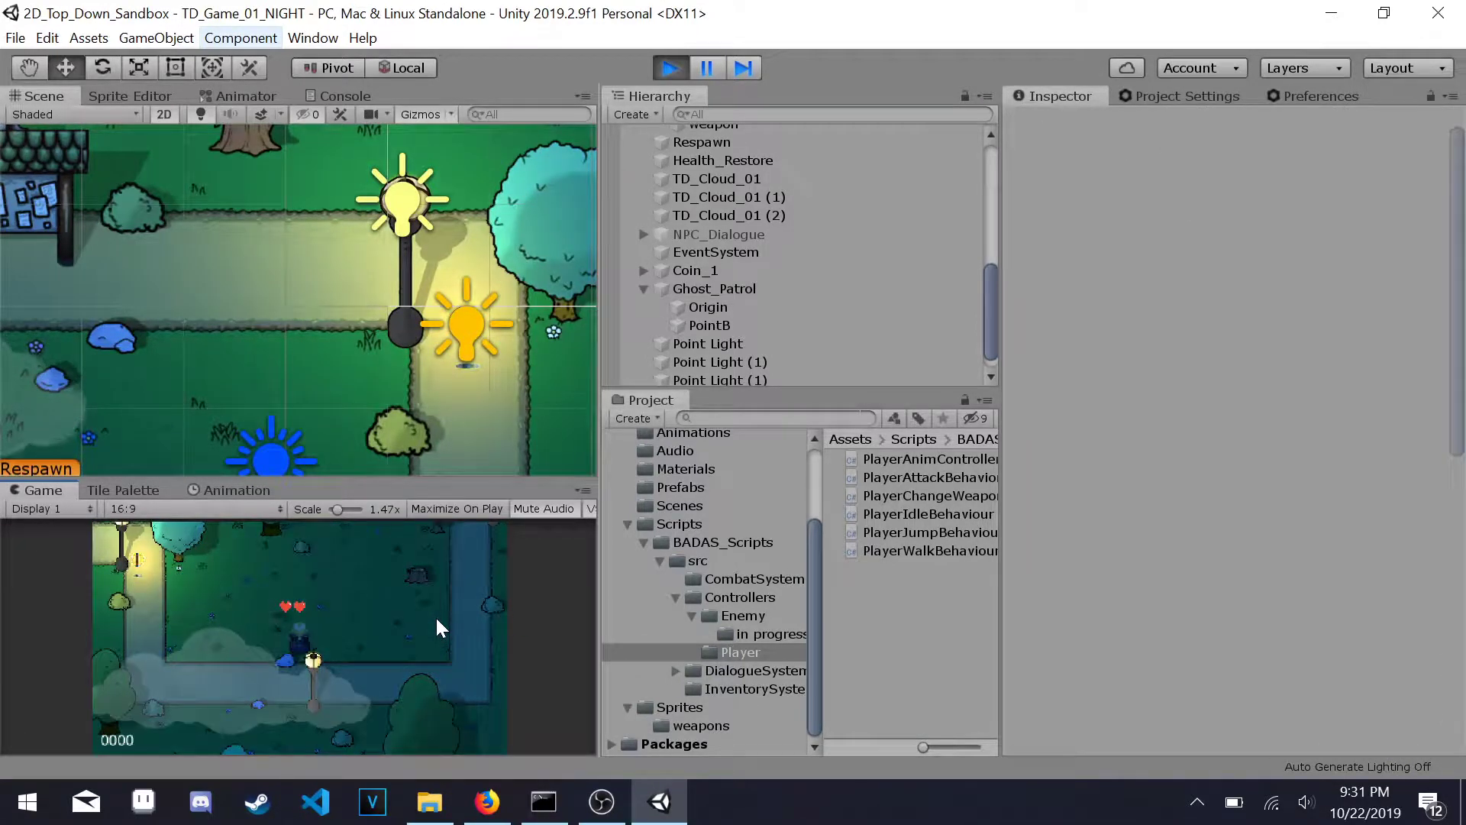
Step: Walk the player back up and left to collect the coin on the lit path, and stop the play-test
key(w)
key(a)
key(a)
key(w)
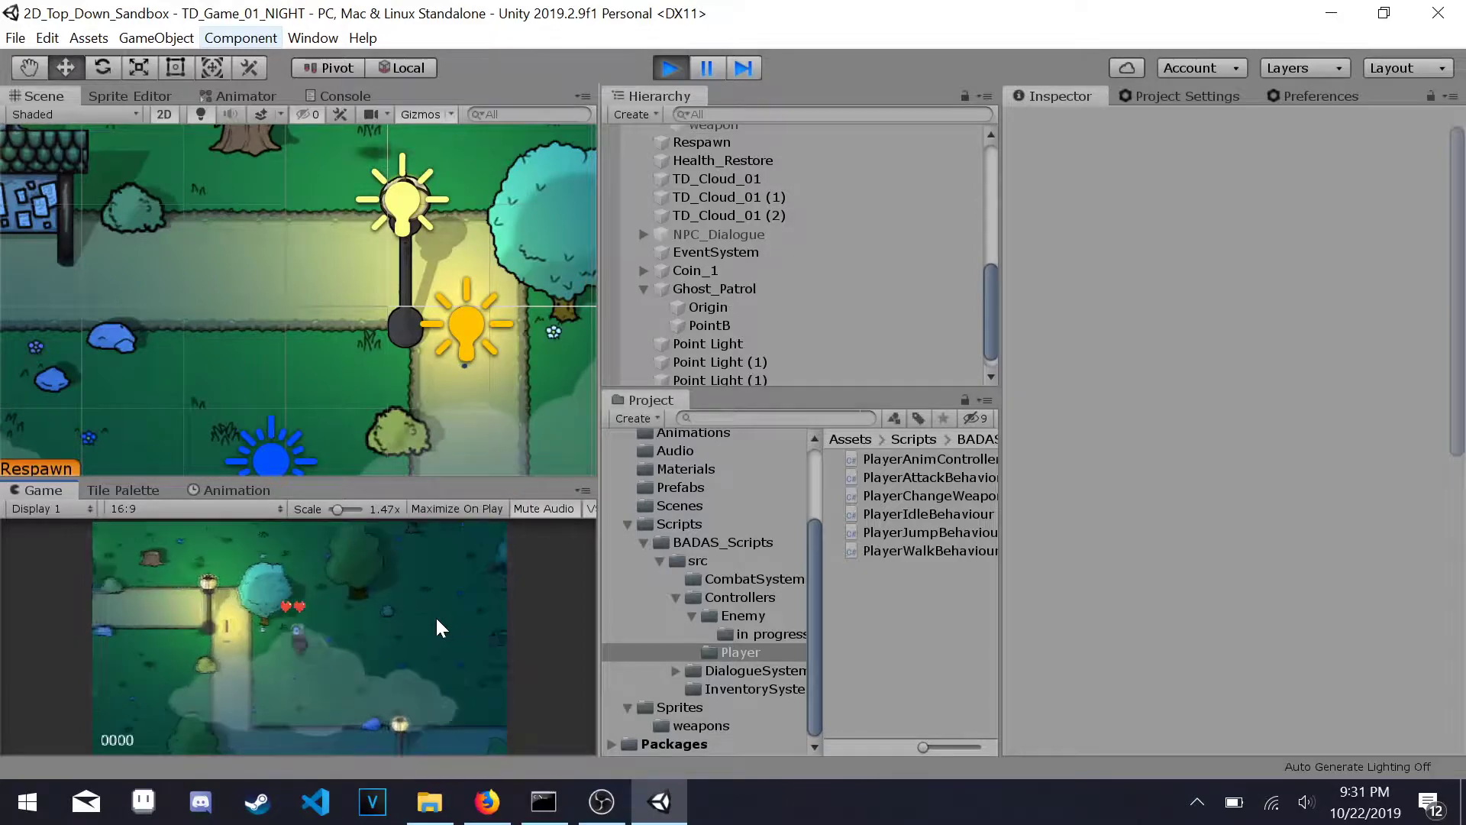
key(a)
key(w)
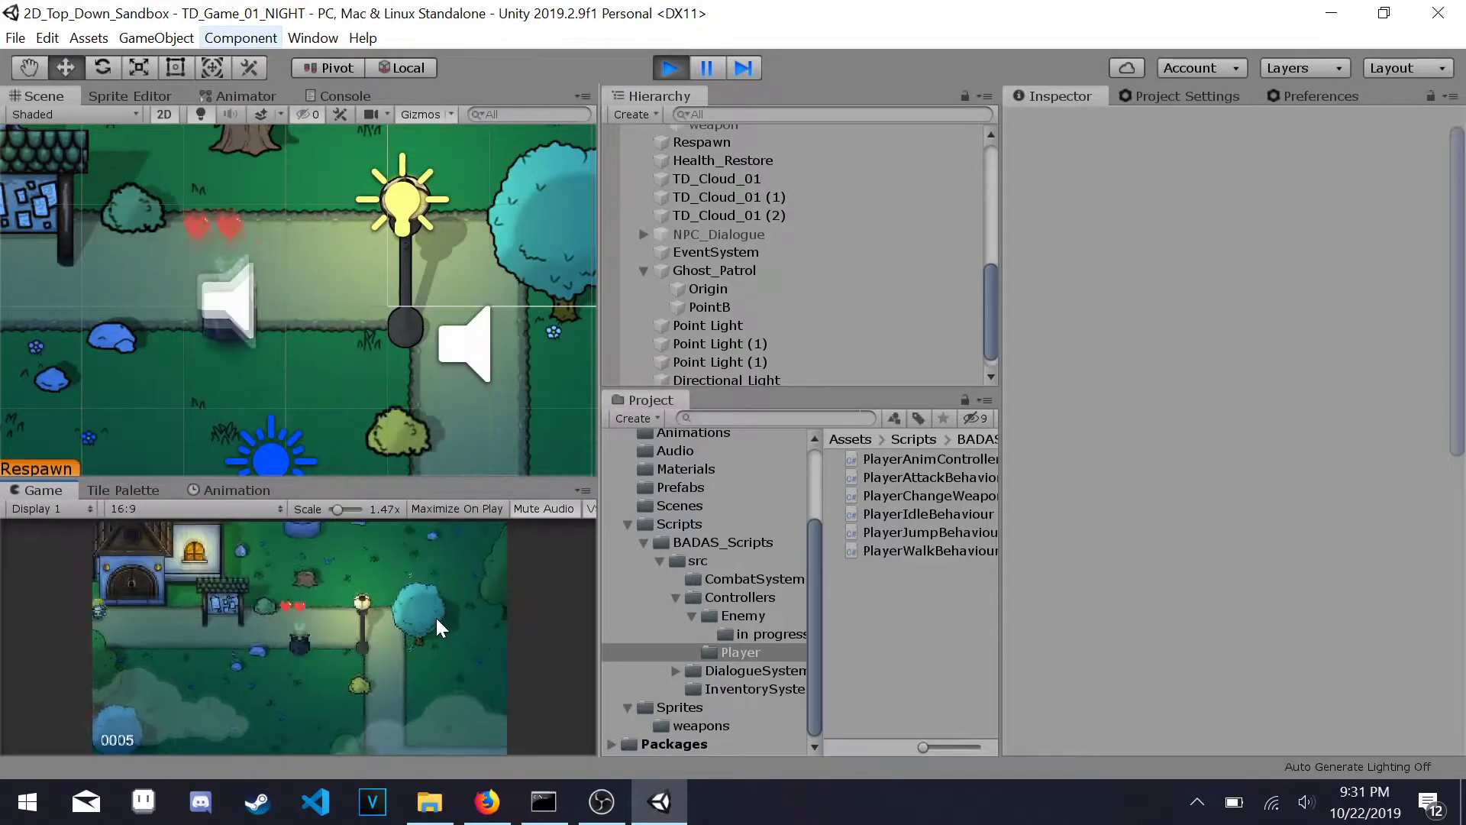
key(d)
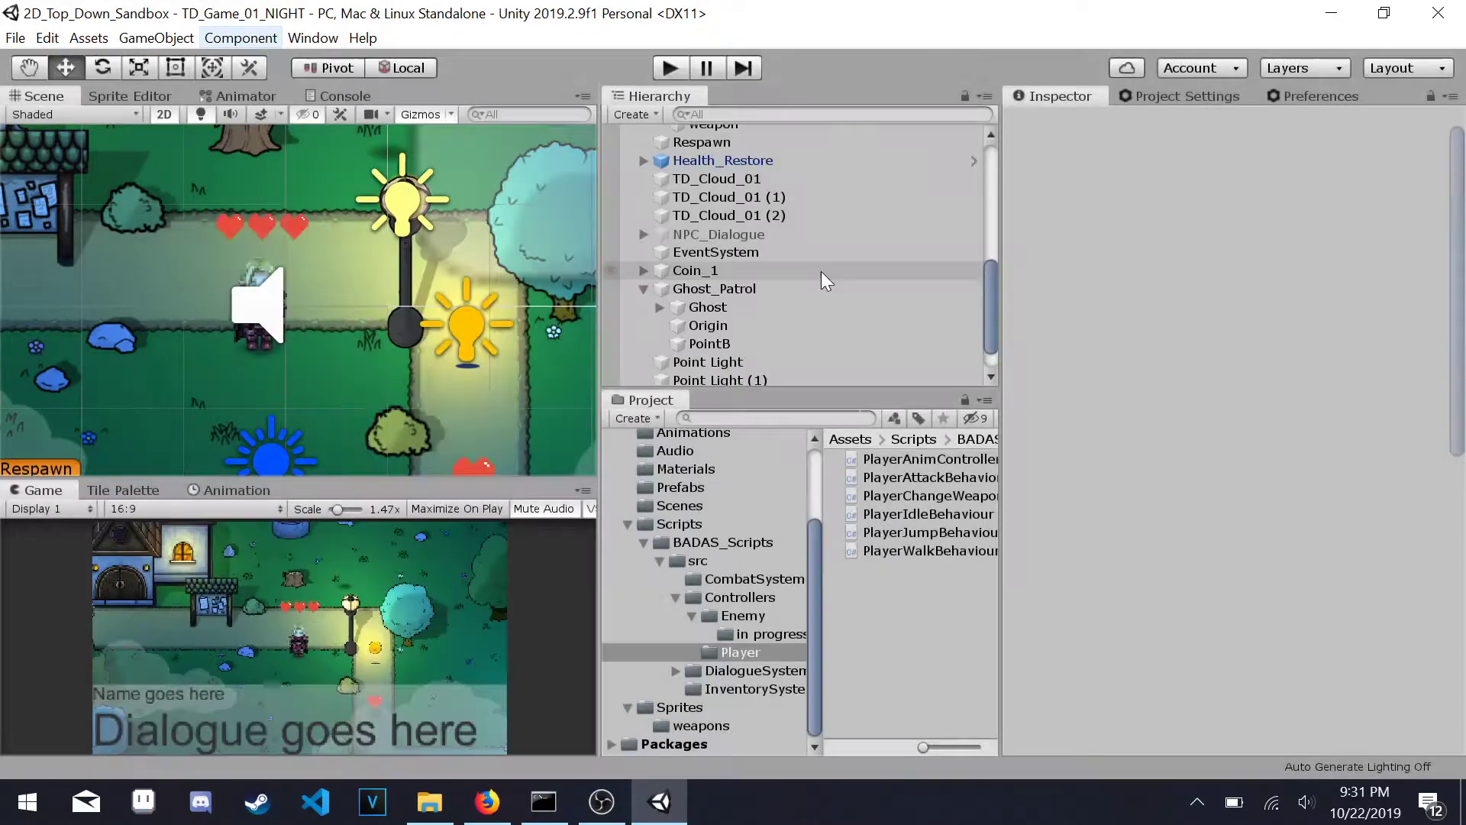
Step: Enable Is Projectile Weapon in the Weapon script of the Player's weapon object
scroll(822, 271, up, 4)
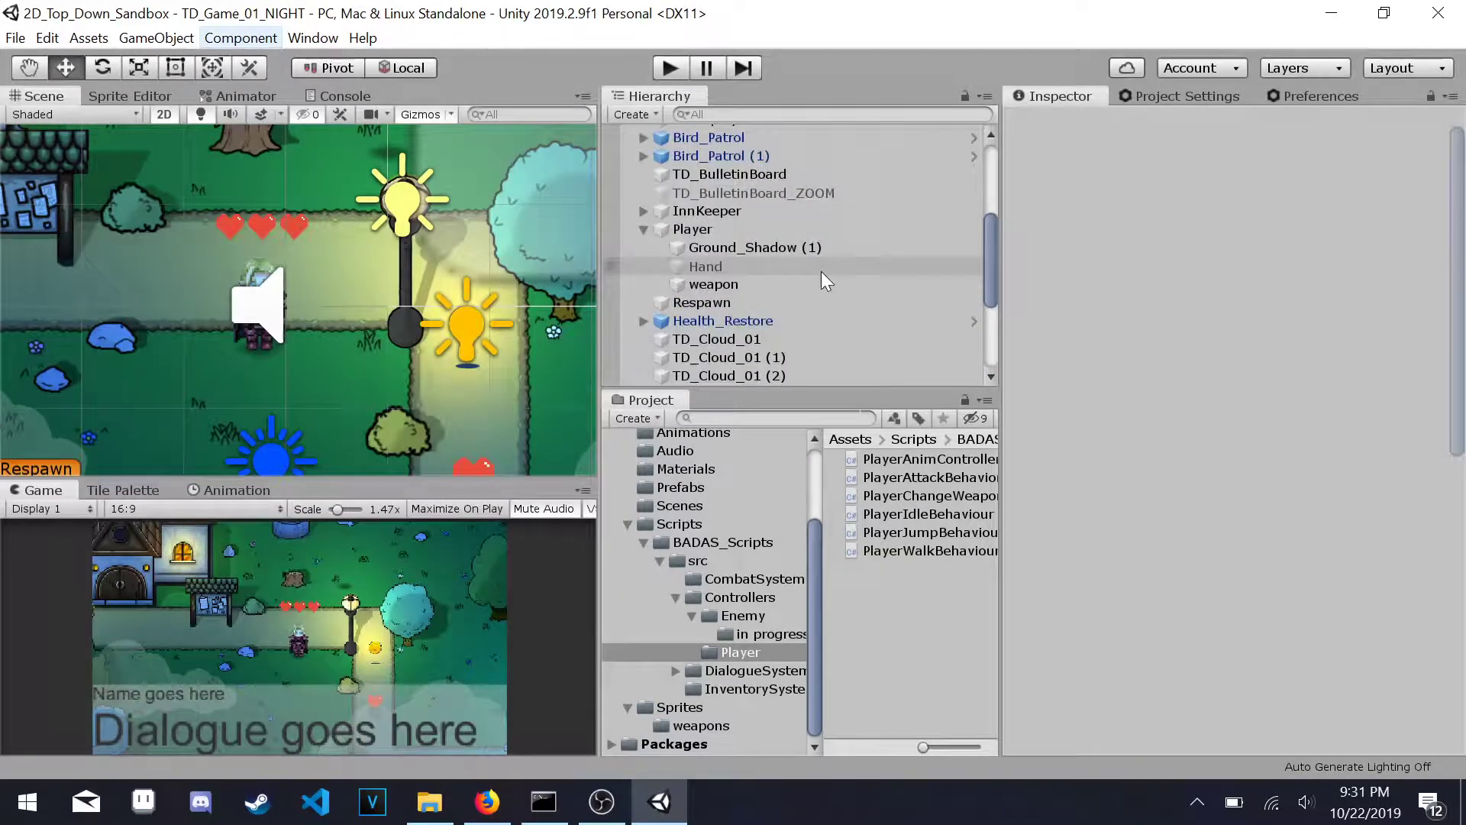
click(776, 281)
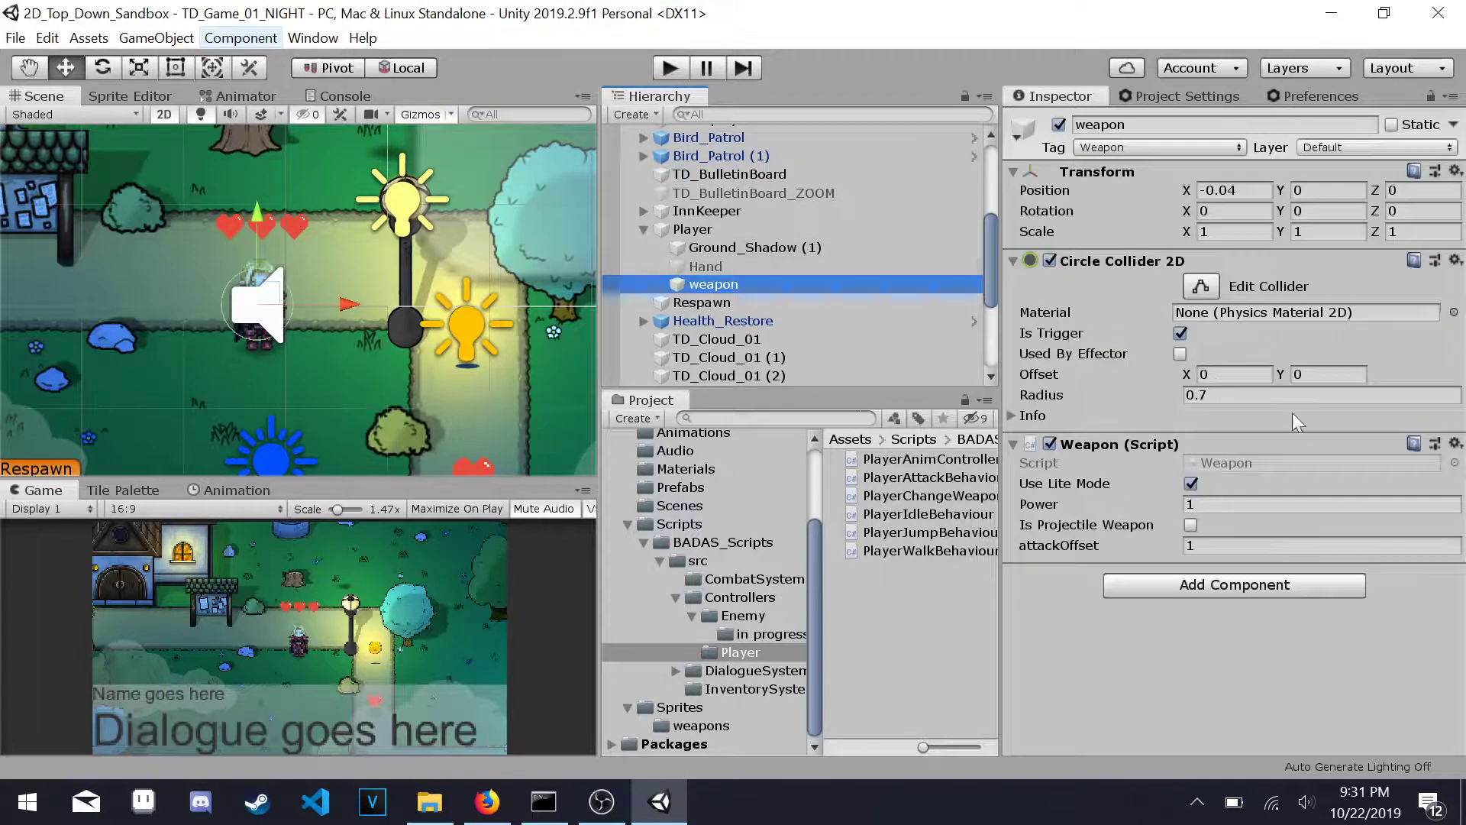
click(1190, 525)
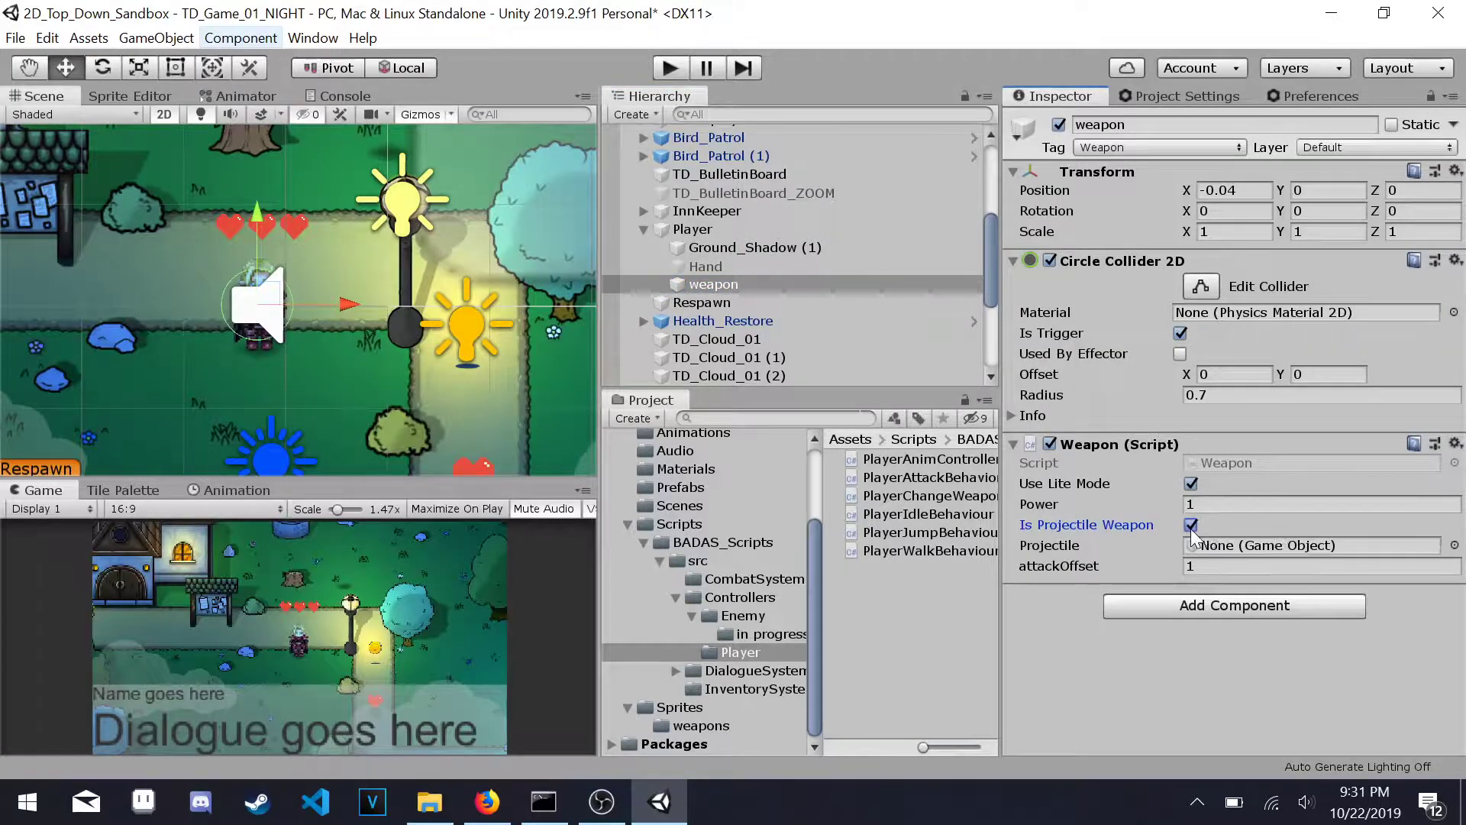
click(1455, 546)
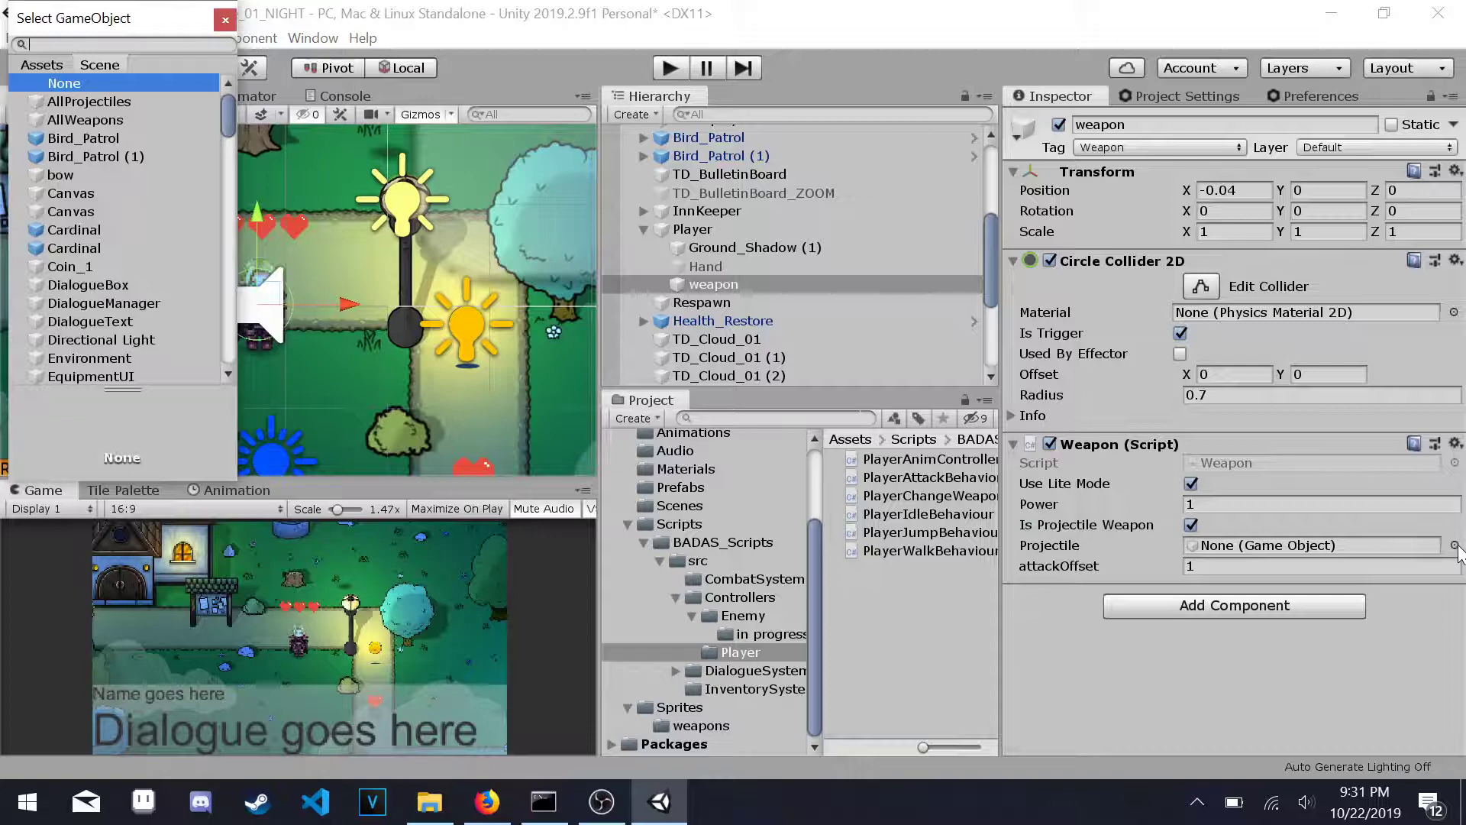
click(225, 20)
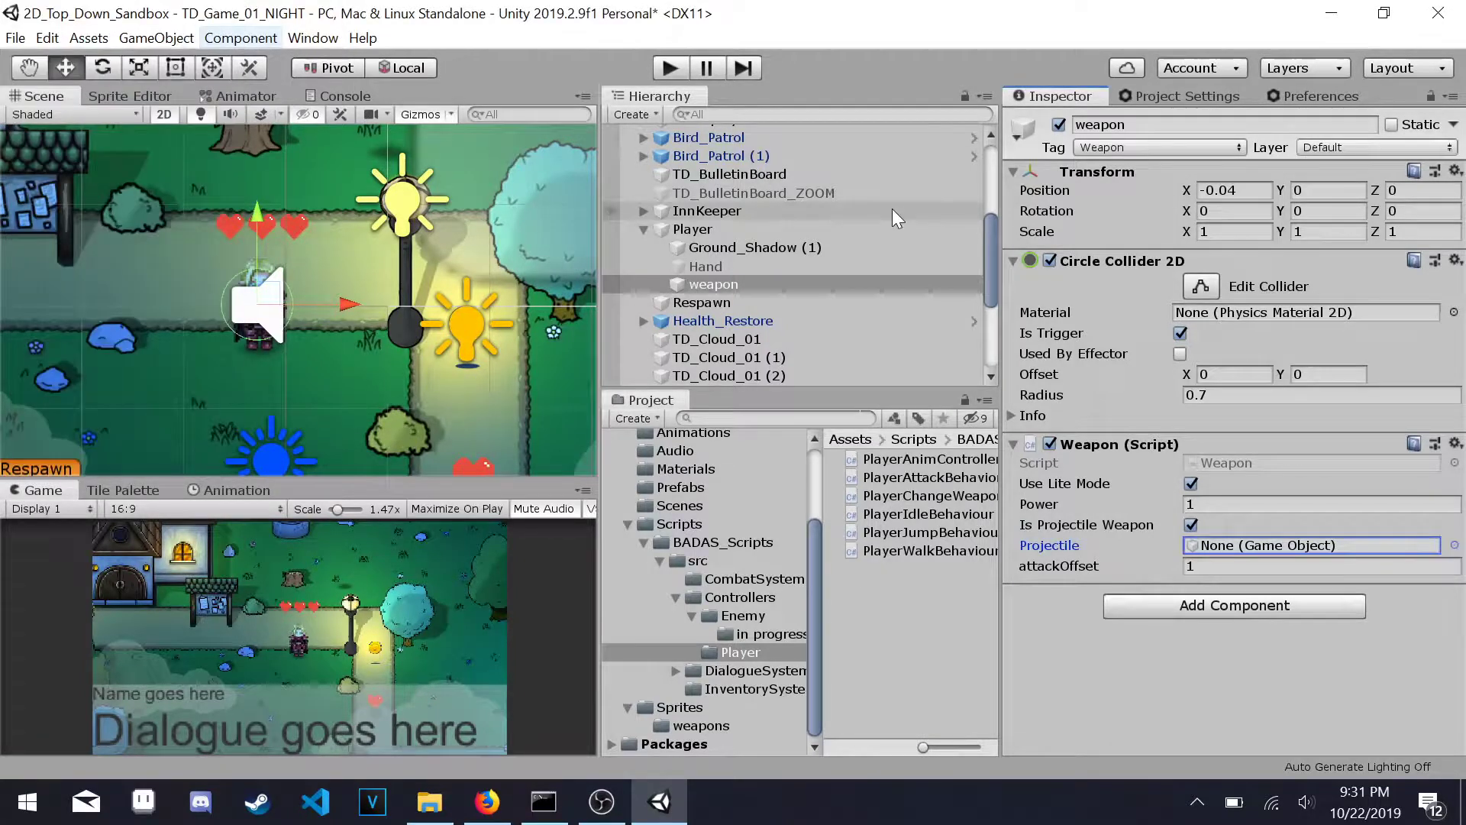
Step: Activate w_arrow under AllProjectiles, add the Move Projectile script to it with Use Lite Mode enabled and save the scene
scroll(892, 209, up, 5)
click(894, 234)
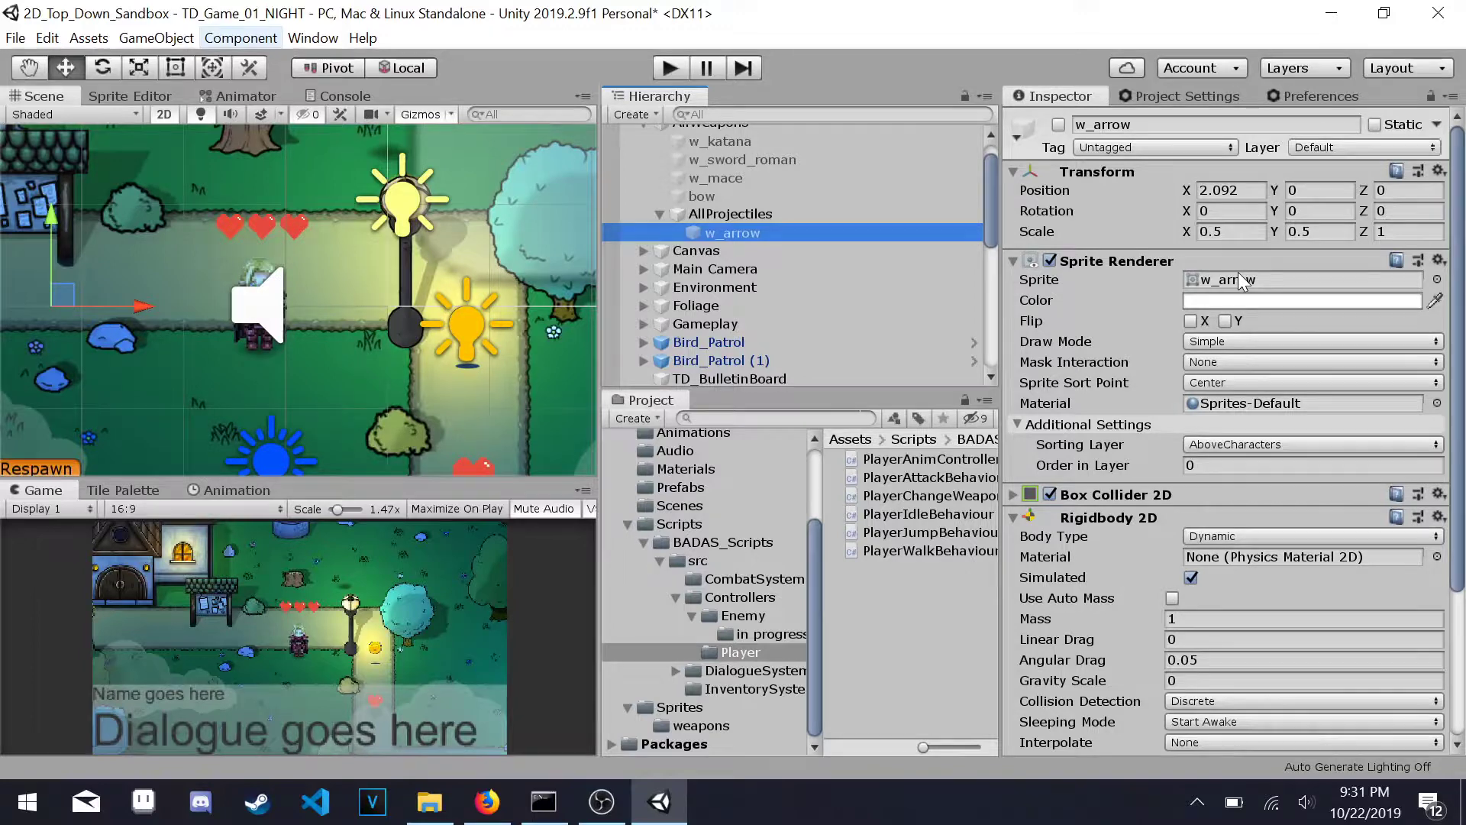
double_click(861, 239)
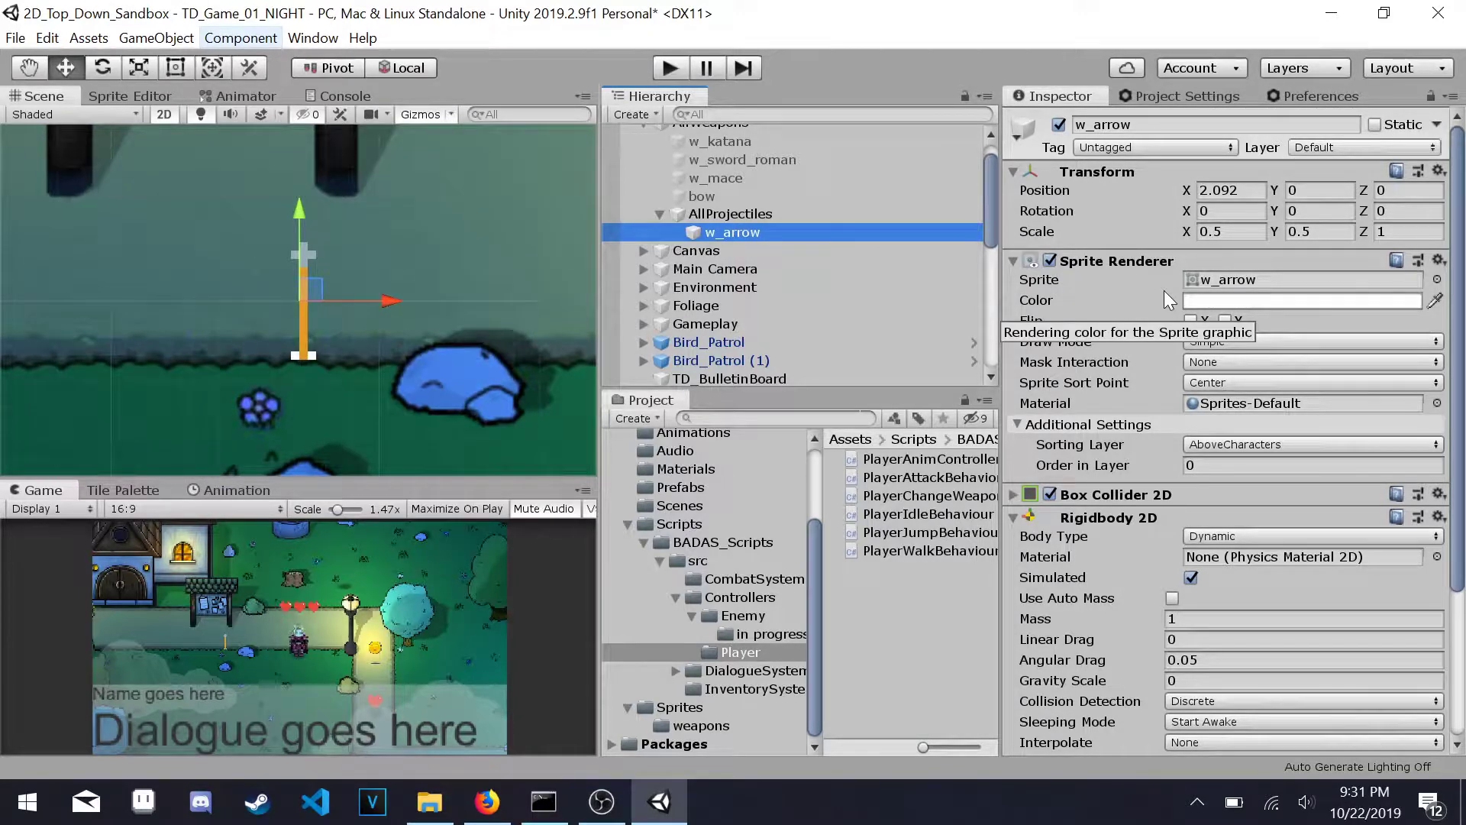
scroll(1164, 290, down, 5)
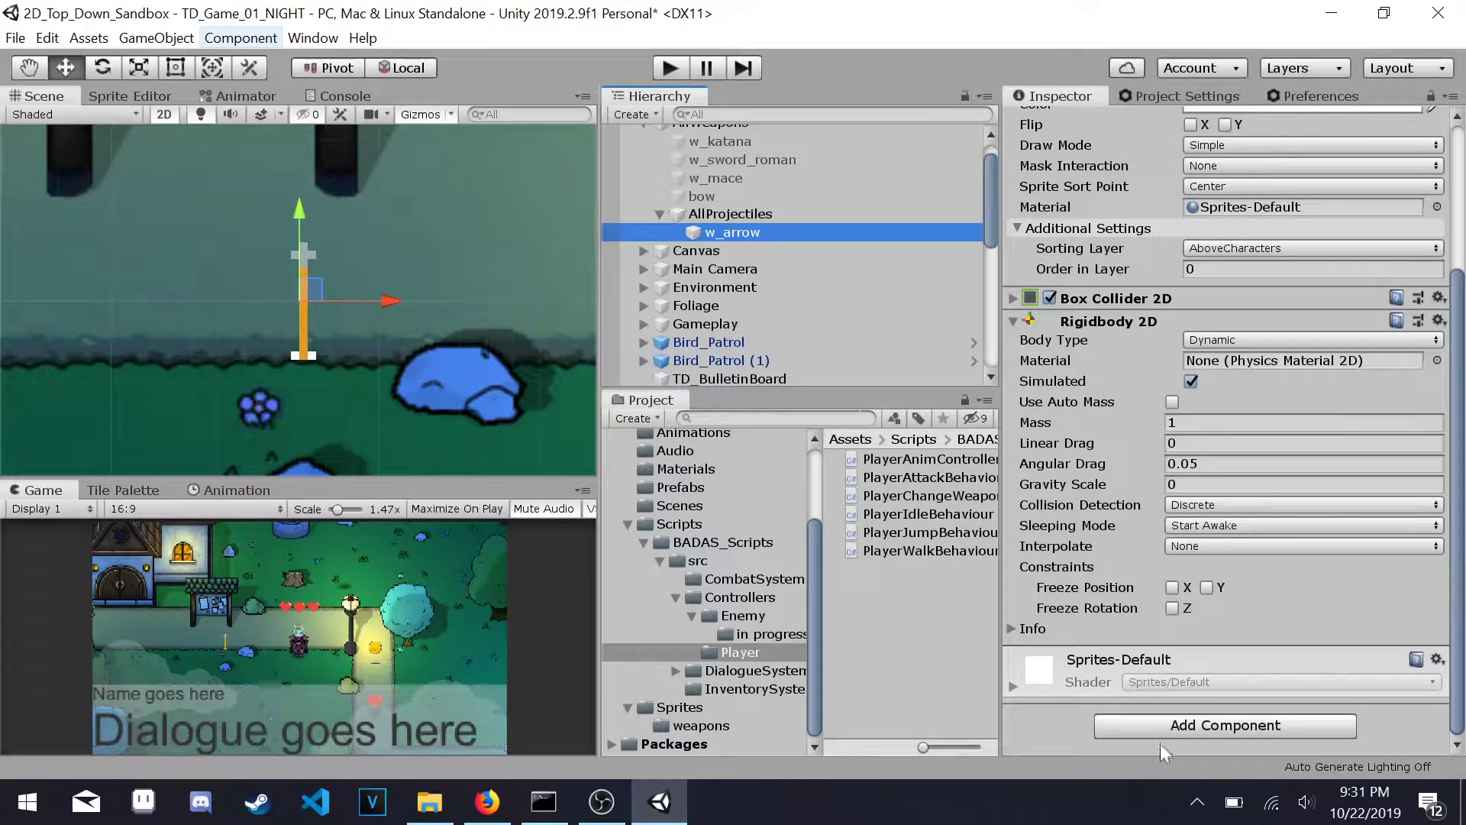
click(1145, 731)
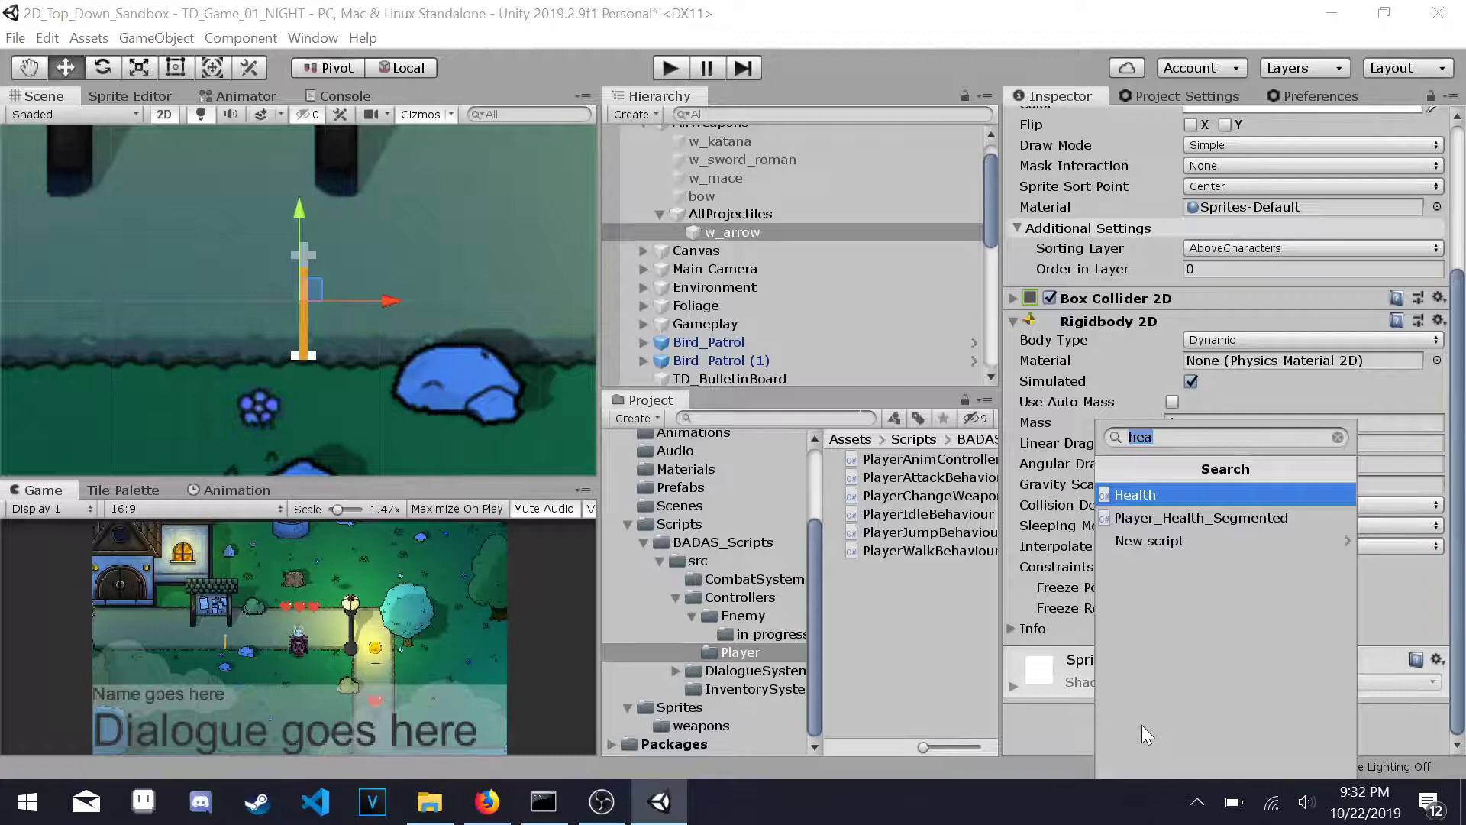
text(move)
key(Down)
key(Return)
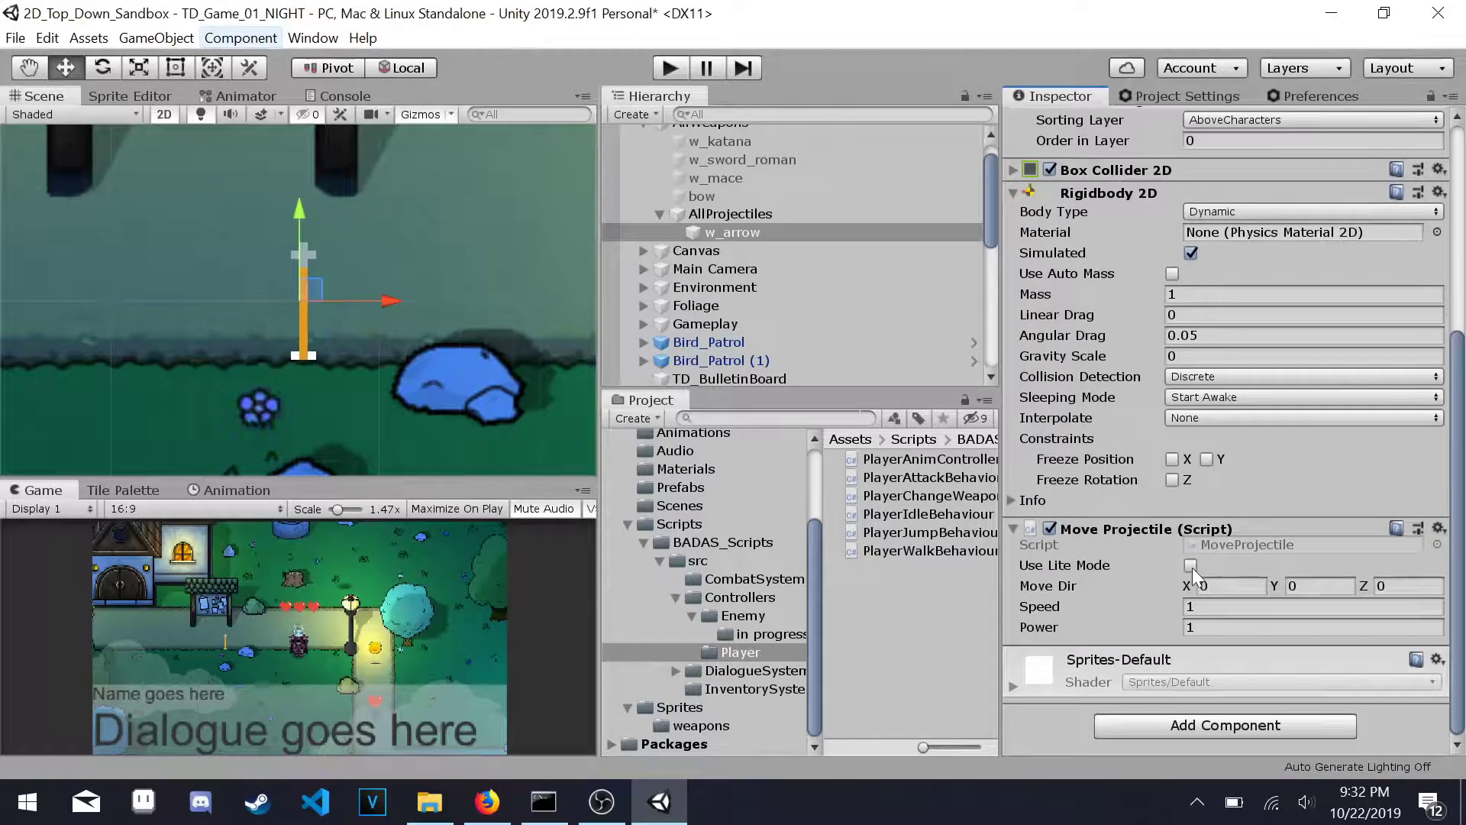
click(1191, 565)
key(ctrl+s)
Step: Set w_arrow's Move Projectile speed to 4 and deactivate the w_arrow object
scroll(1253, 597, up, 3)
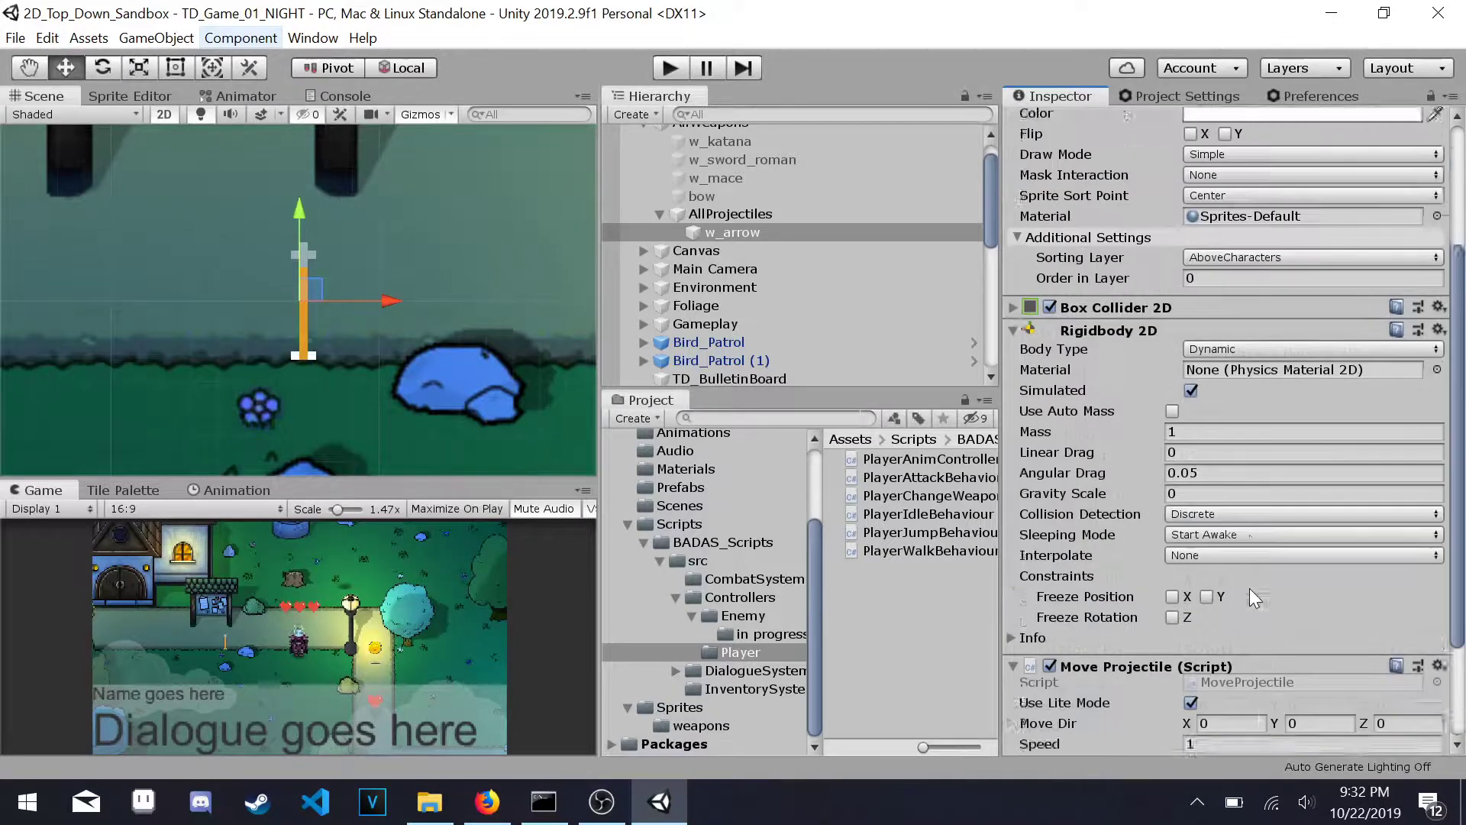
scroll(1252, 597, down, 2)
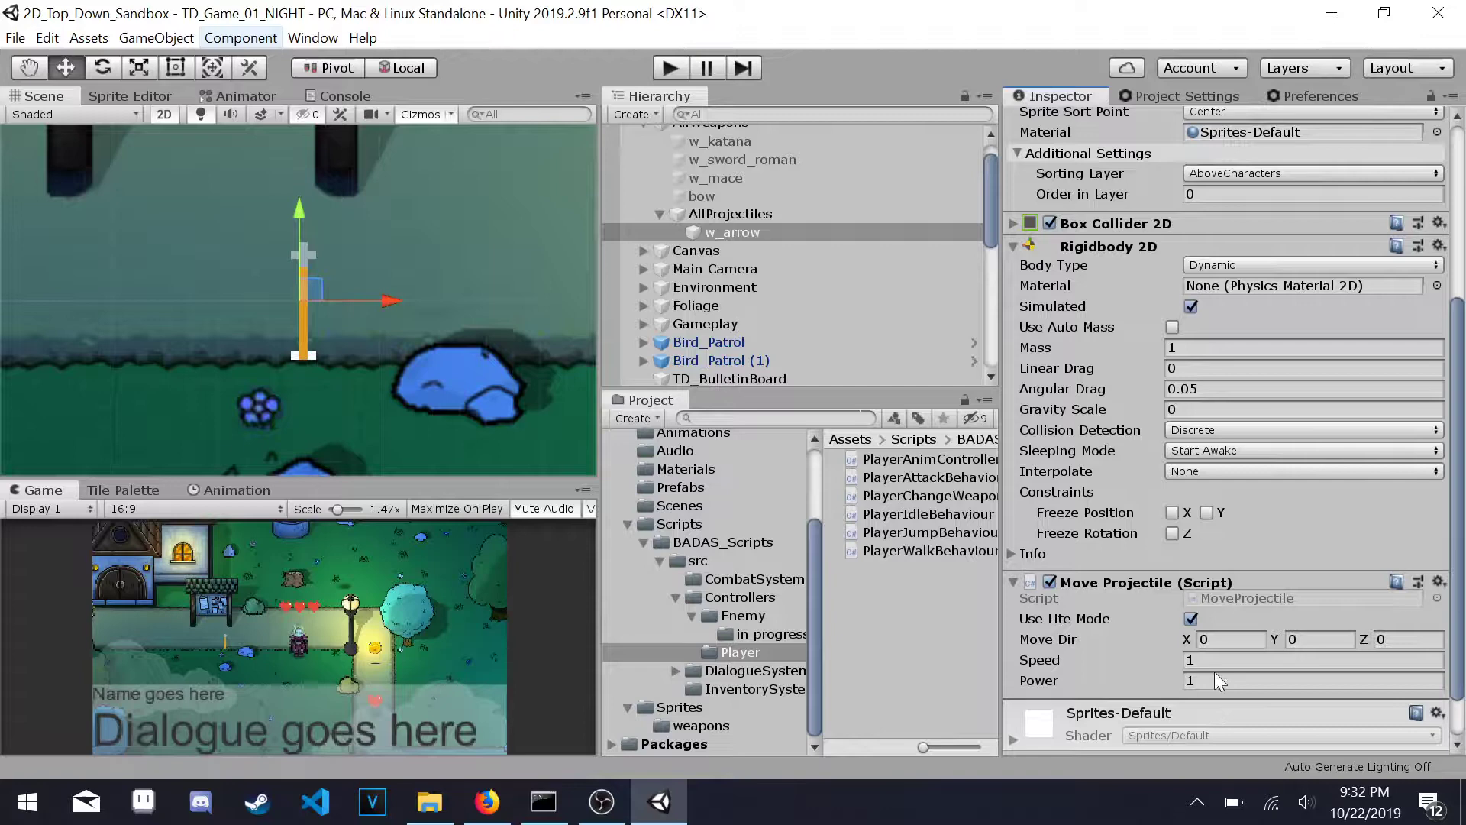
click(1209, 659)
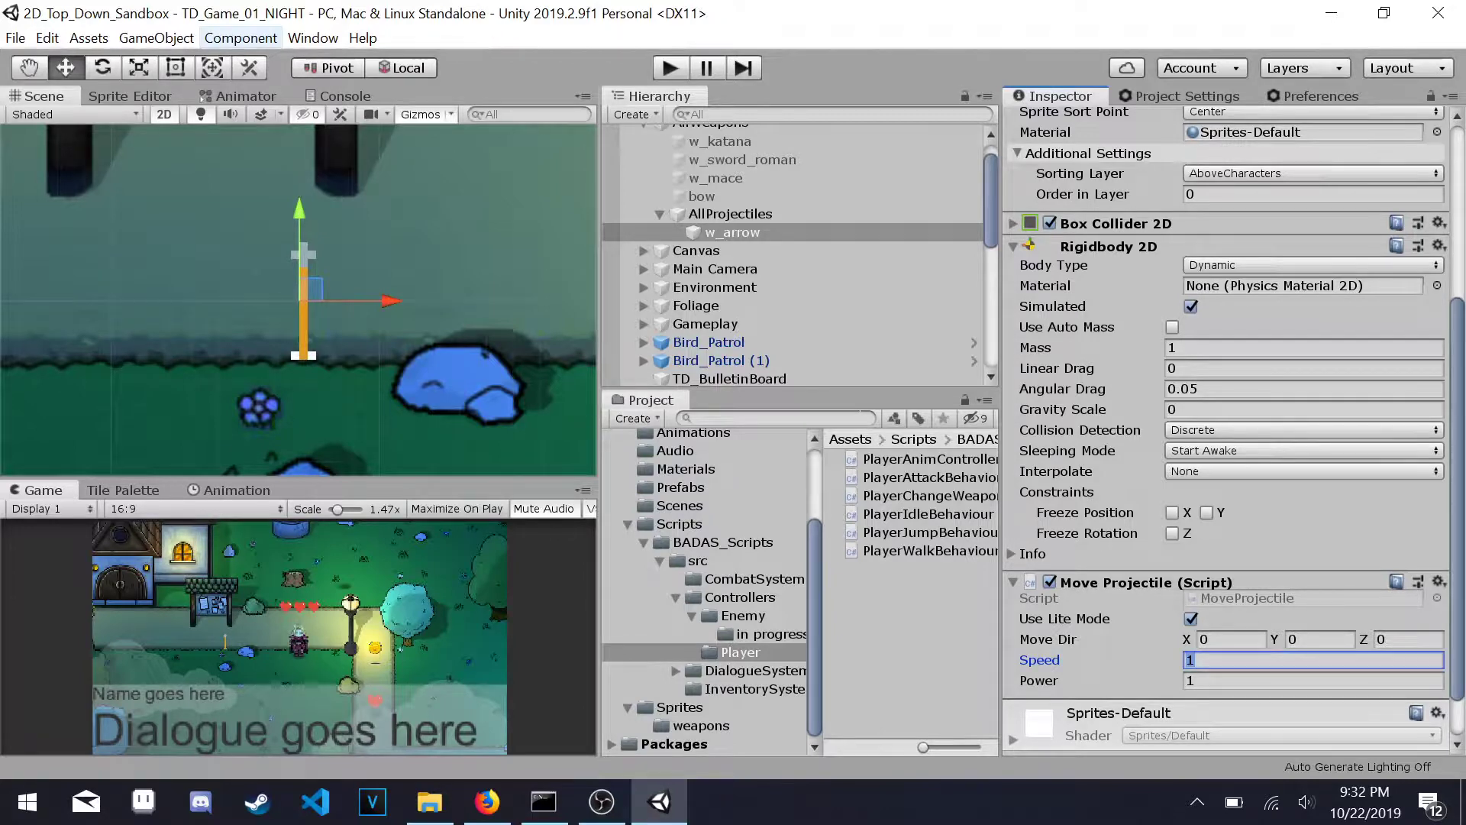
text(4)
scroll(1109, 326, up, 5)
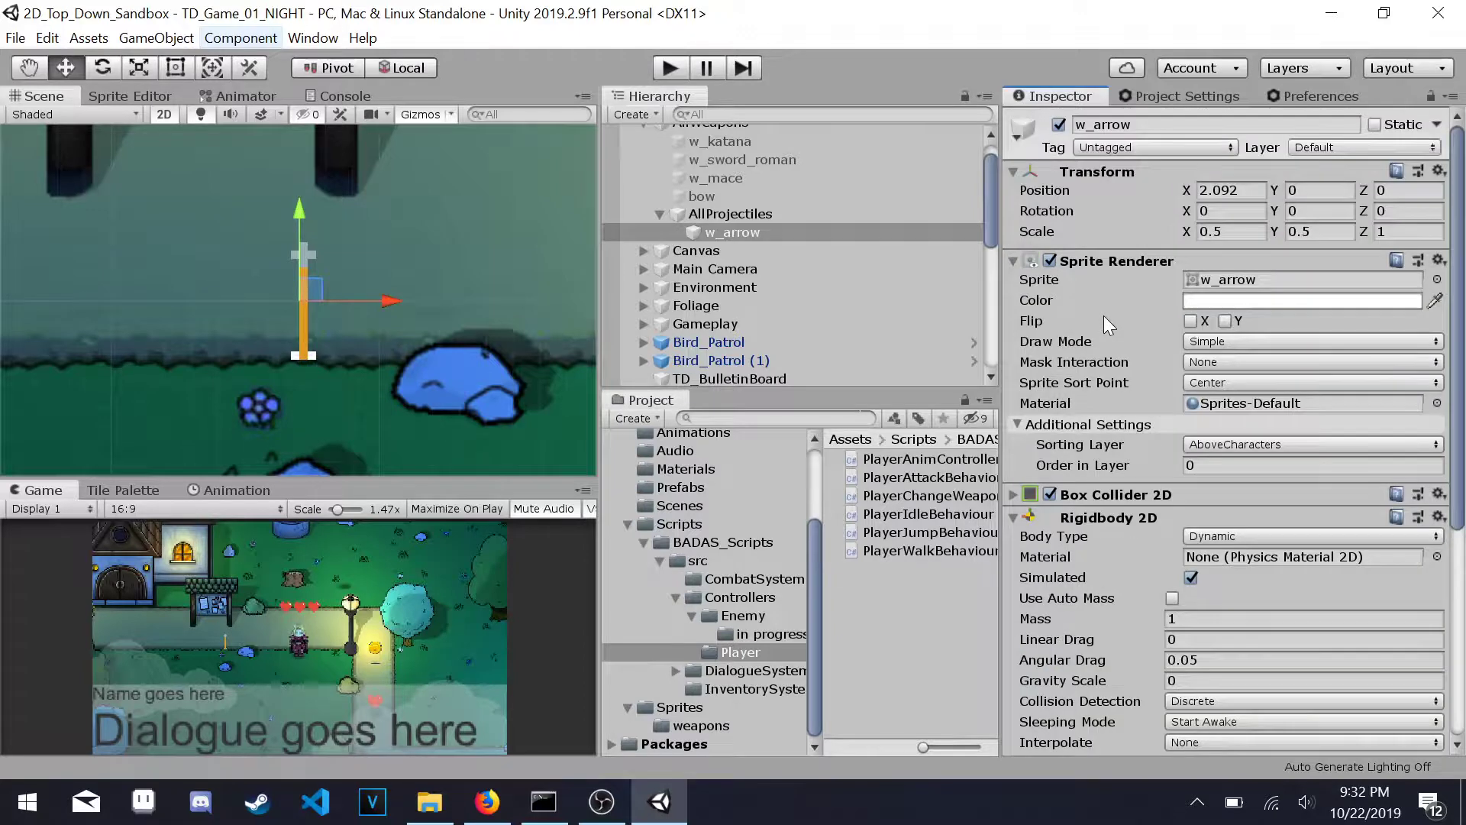
click(1058, 125)
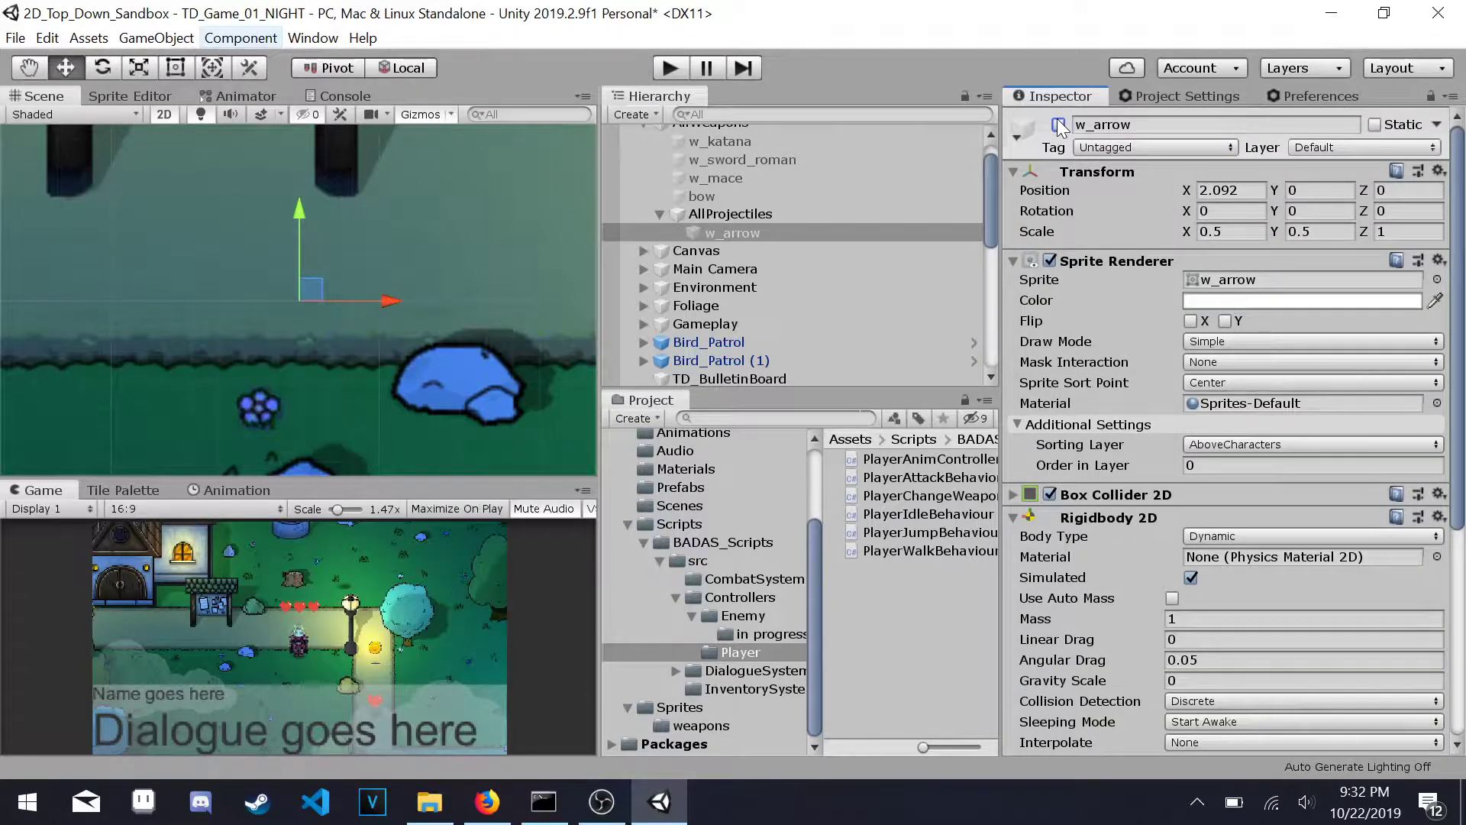
Step: Assign w_arrow as the Projectile in the Weapon script of the Player's weapon object
scroll(778, 286, down, 5)
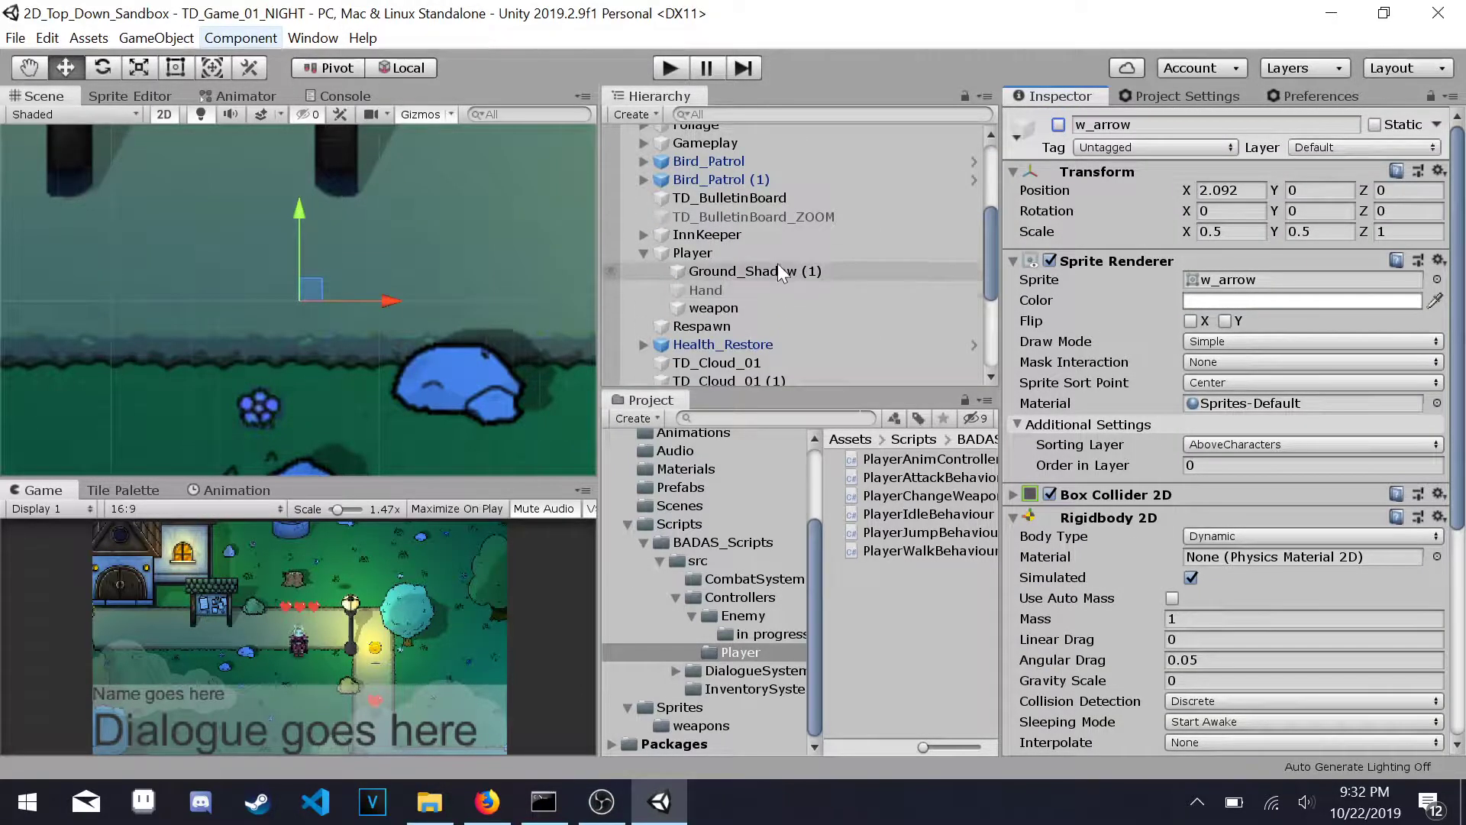
click(782, 306)
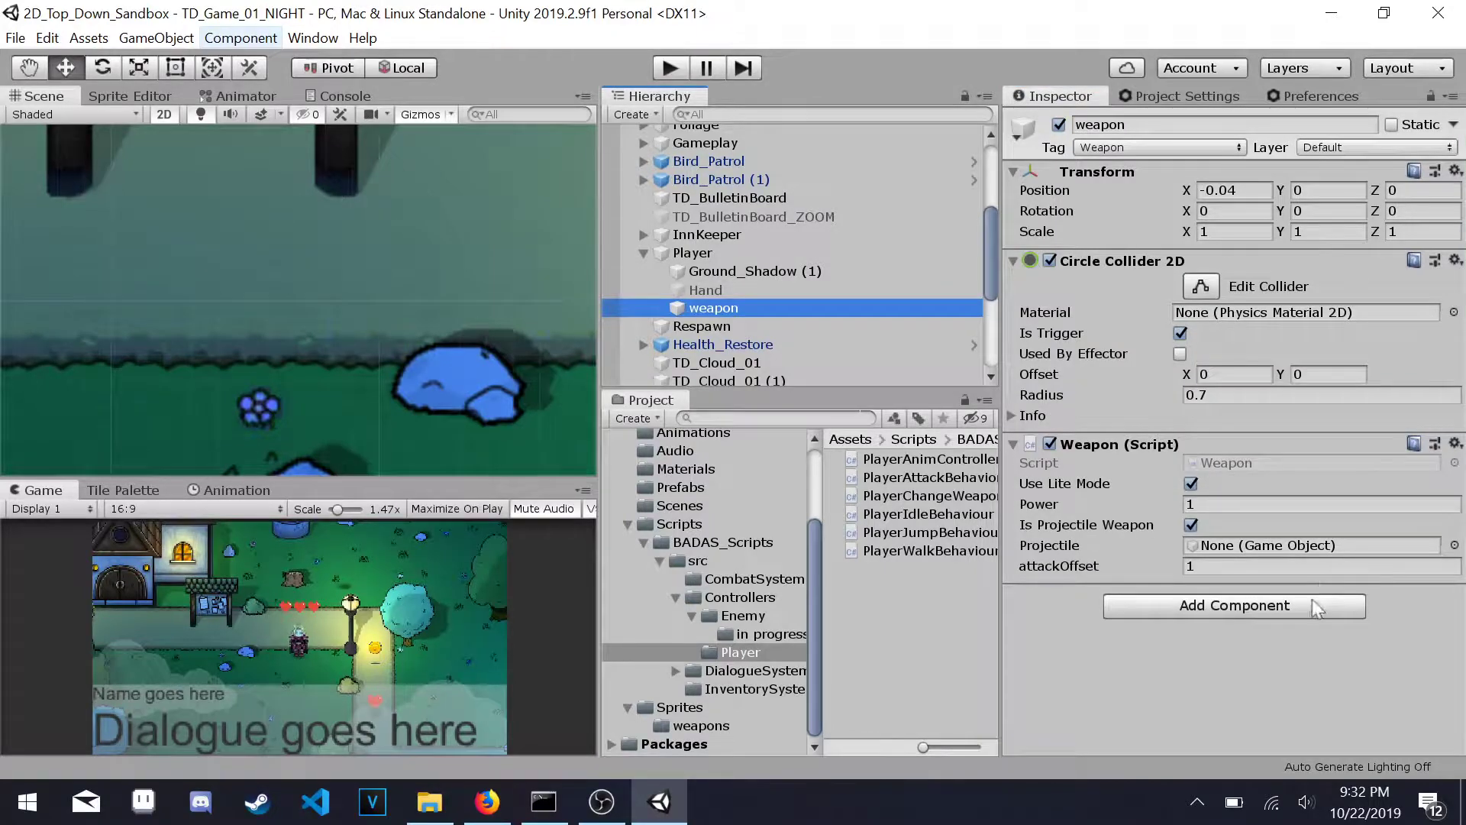
click(1453, 547)
text(arra)
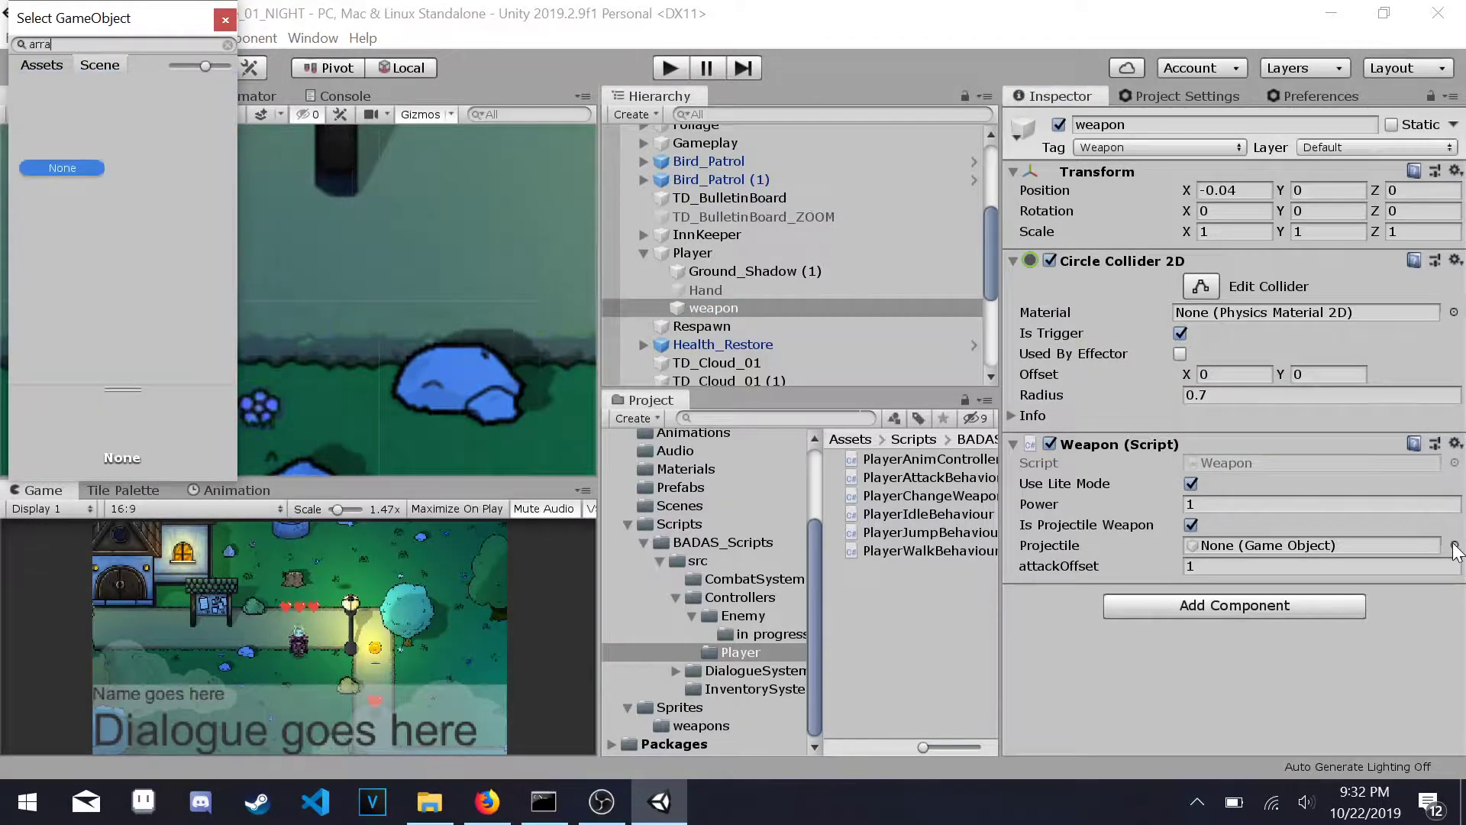
key(BackSpace)
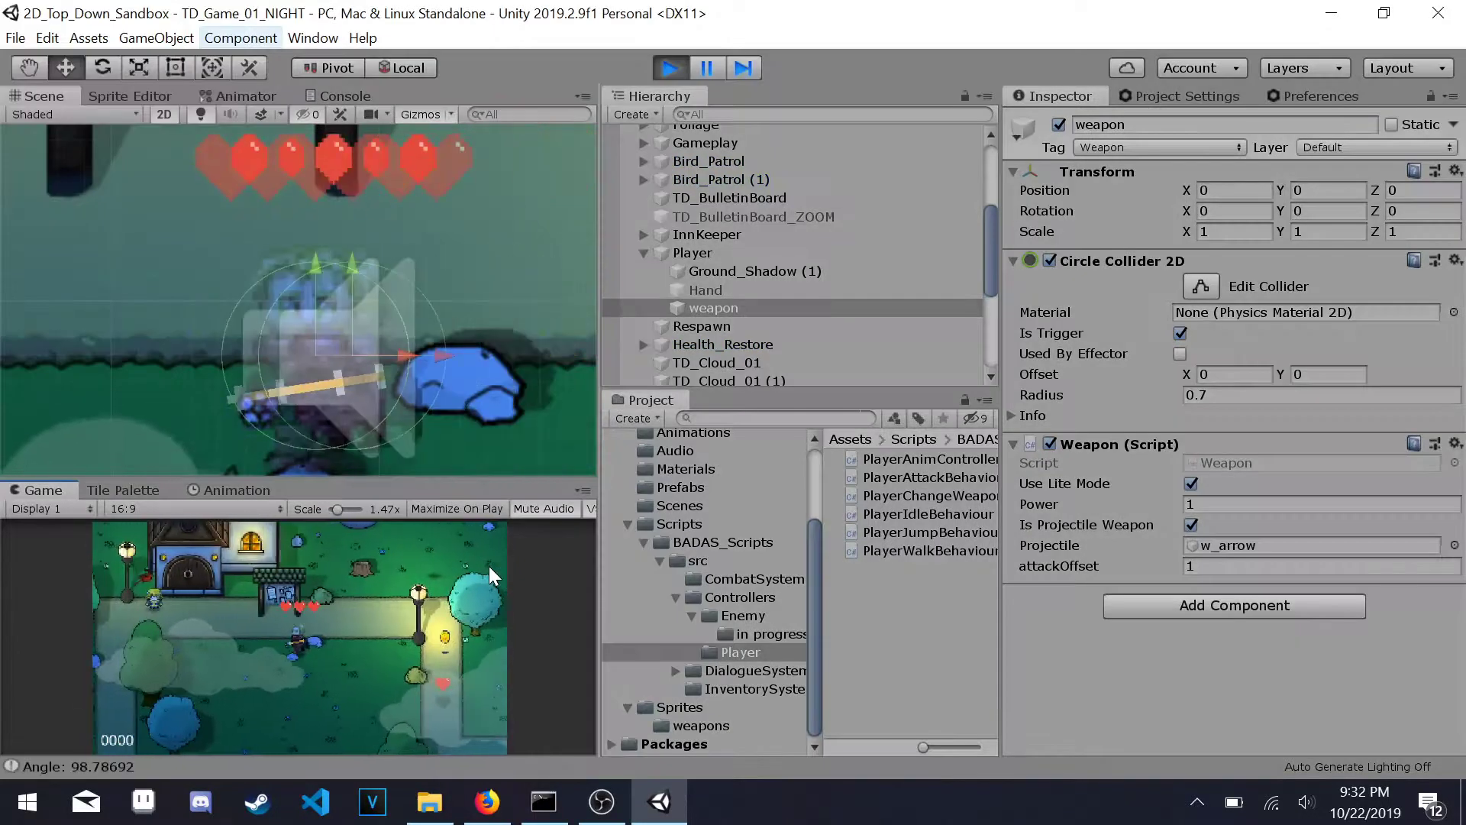
Step: Walk the player along the path toward the ghost in the running game and test-fire arrows in different directions
key(s)
key(d)
key(w)
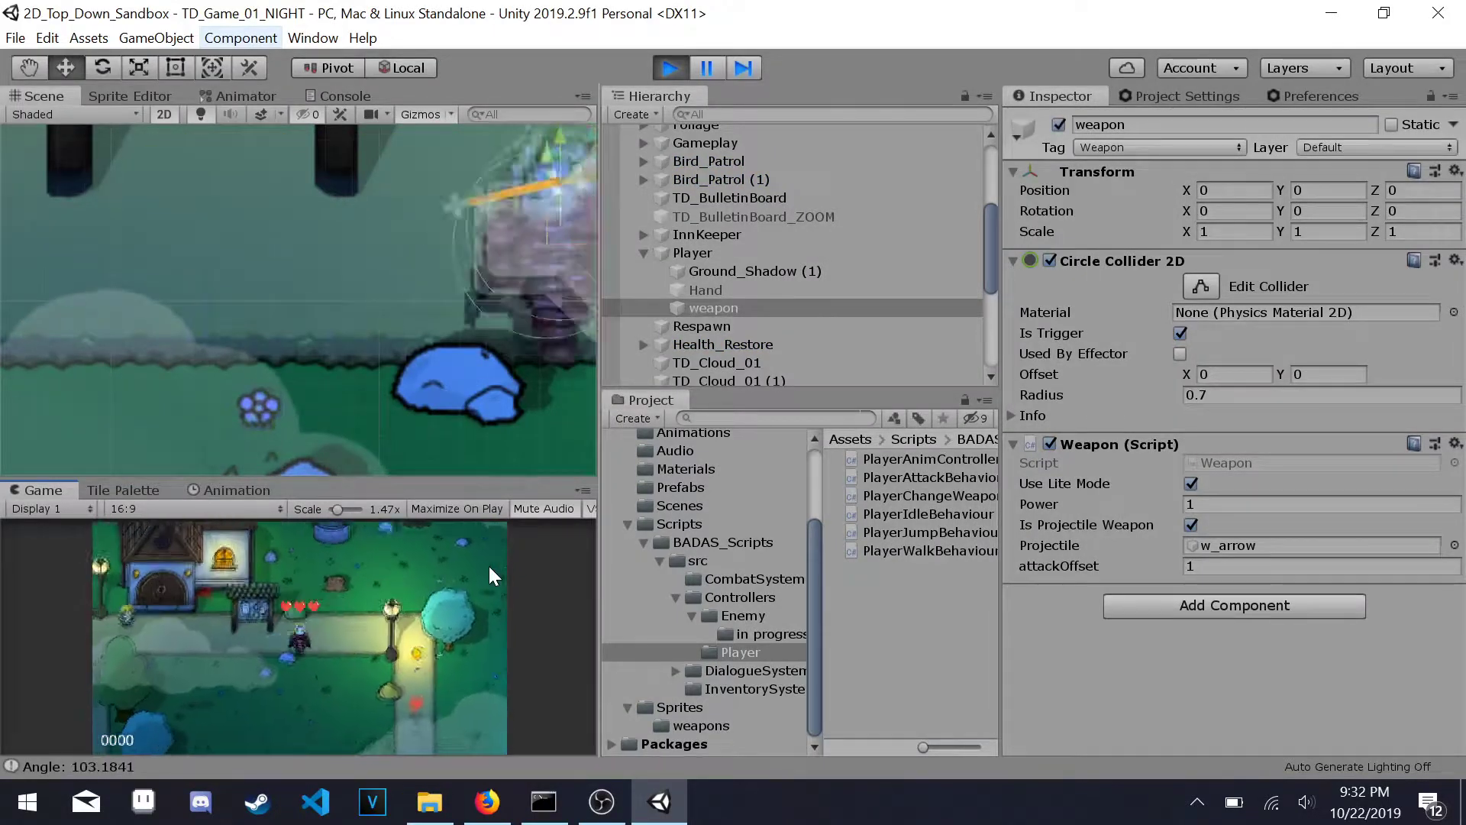
key(d)
key(s)
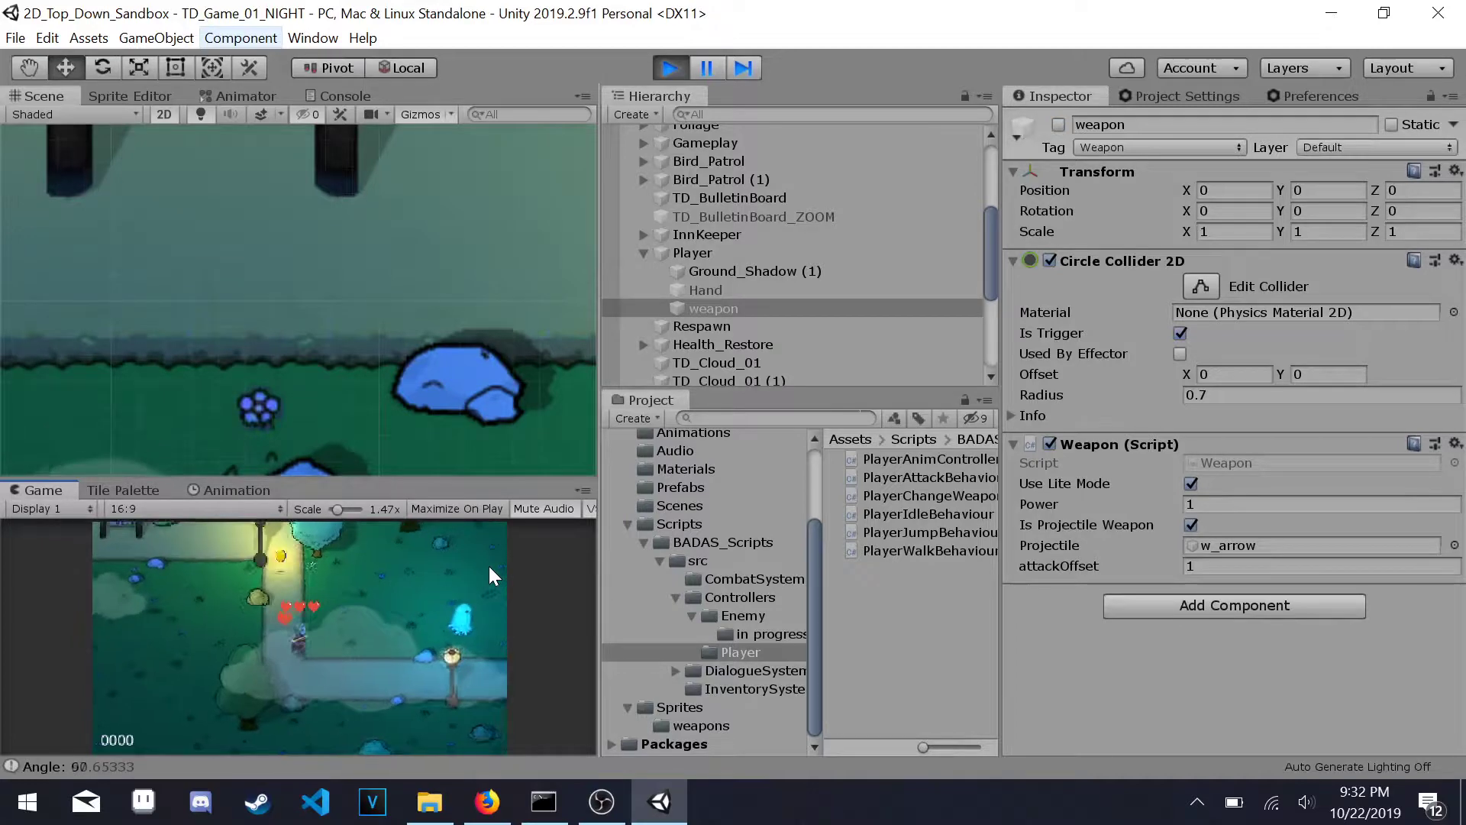
key(w)
key(d)
key(s)
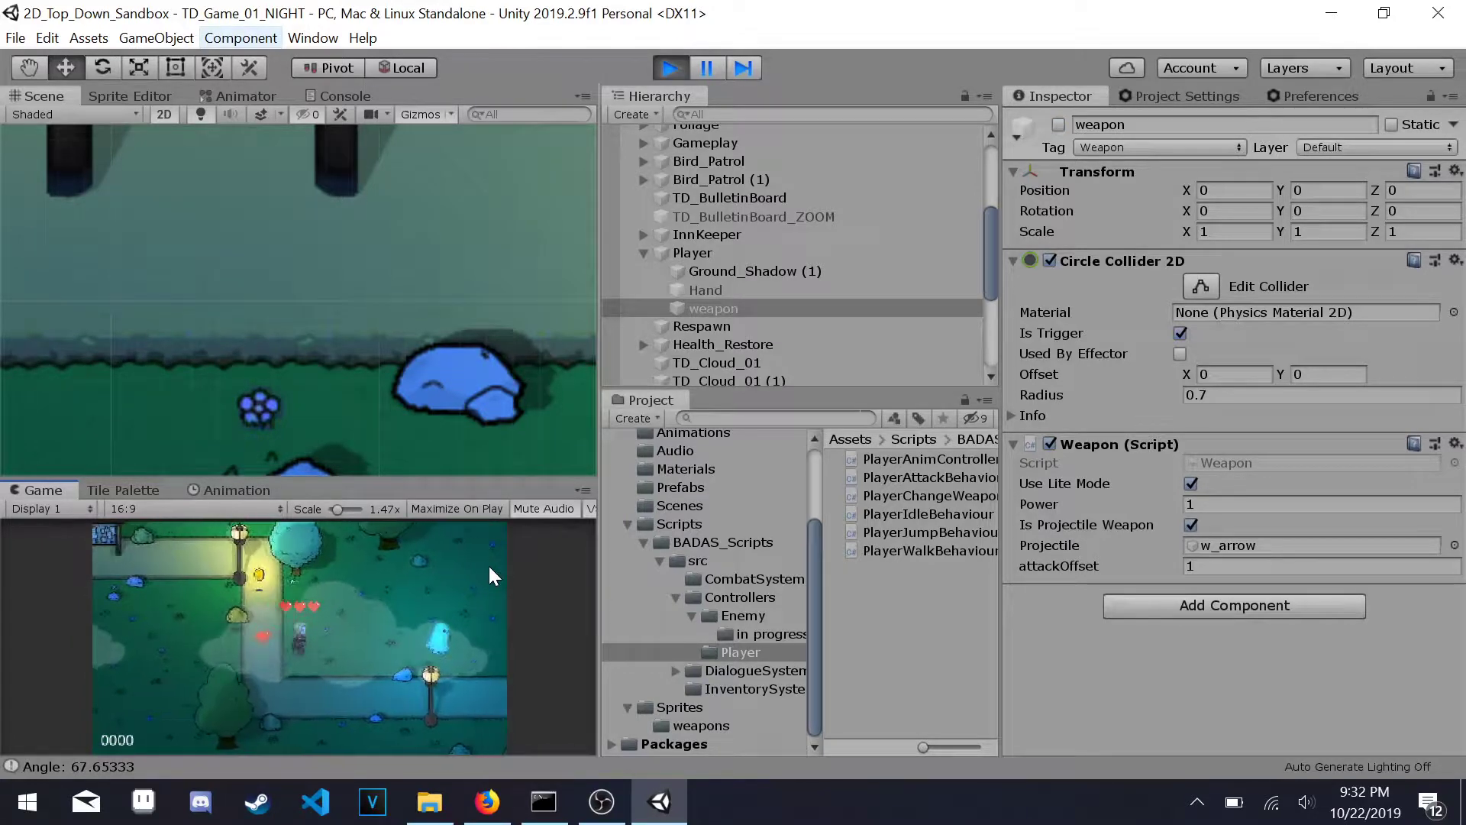
key(d)
key(w)
key(s)
key(space)
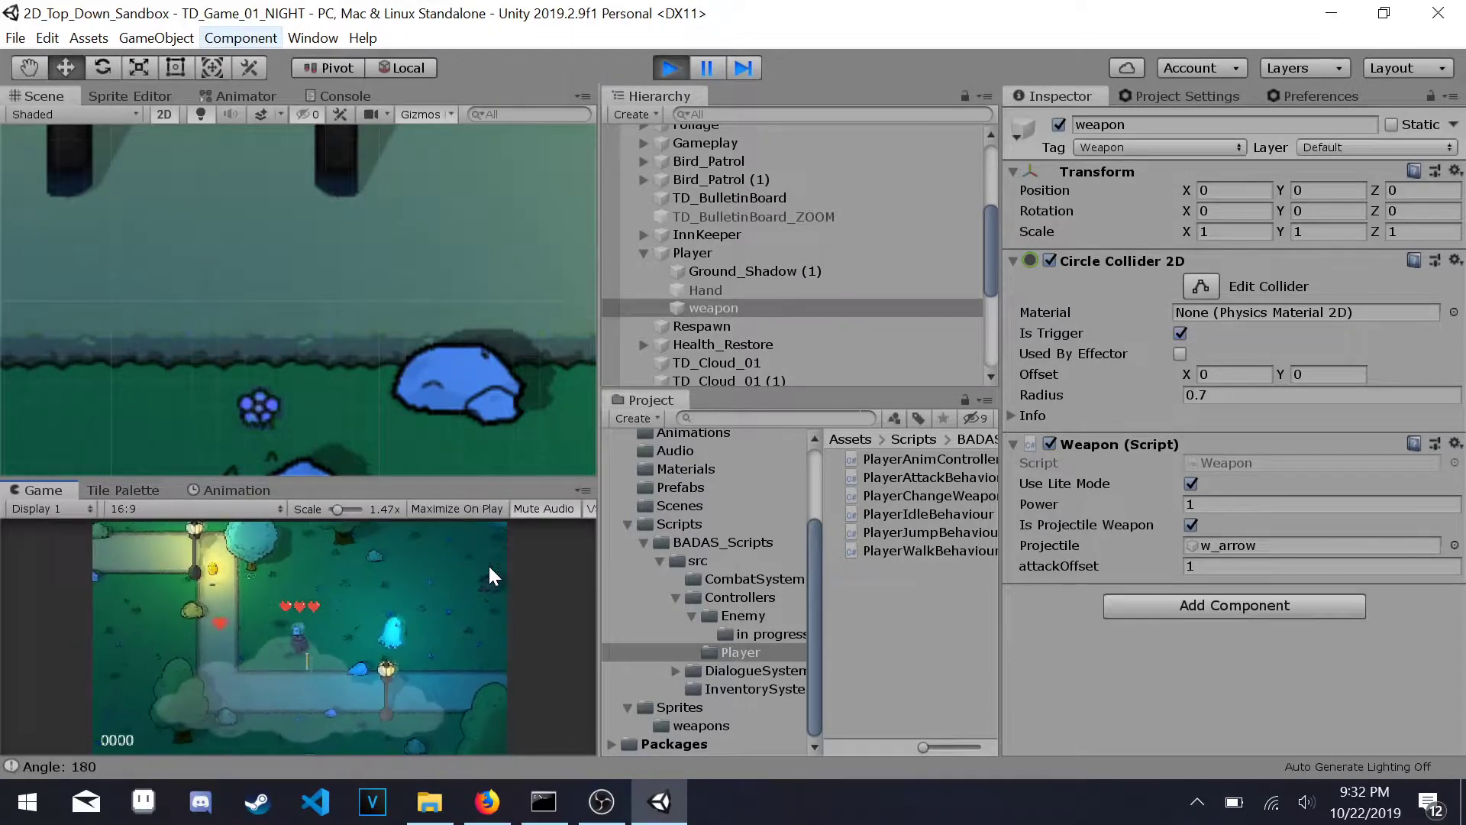
key(a)
Step: Set Power to 0 in the Weapon script of the Player's weapon and review w_arrow's Move Projectile settings
click(1253, 504)
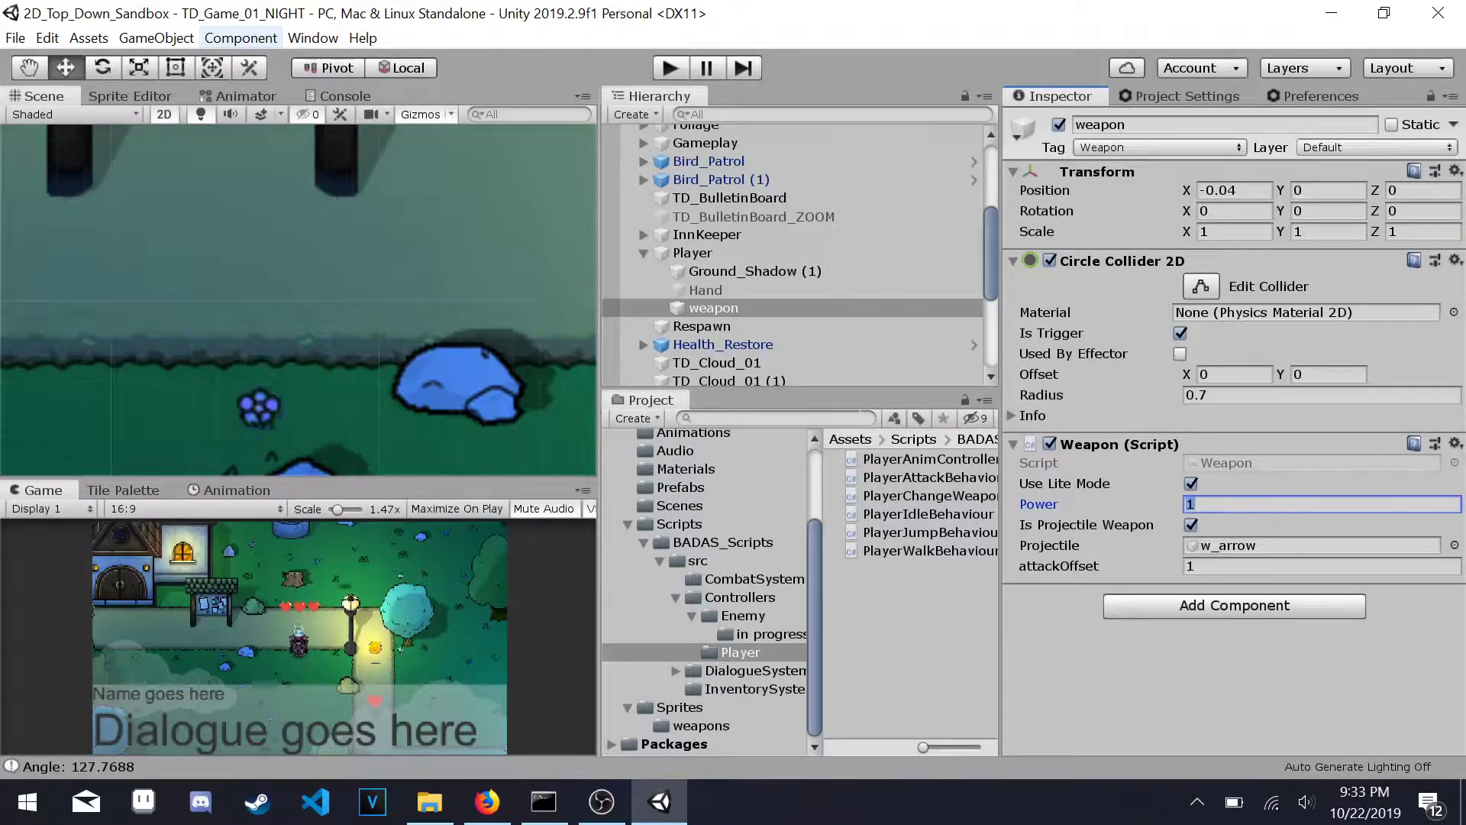
text(0)
scroll(746, 186, up, 3)
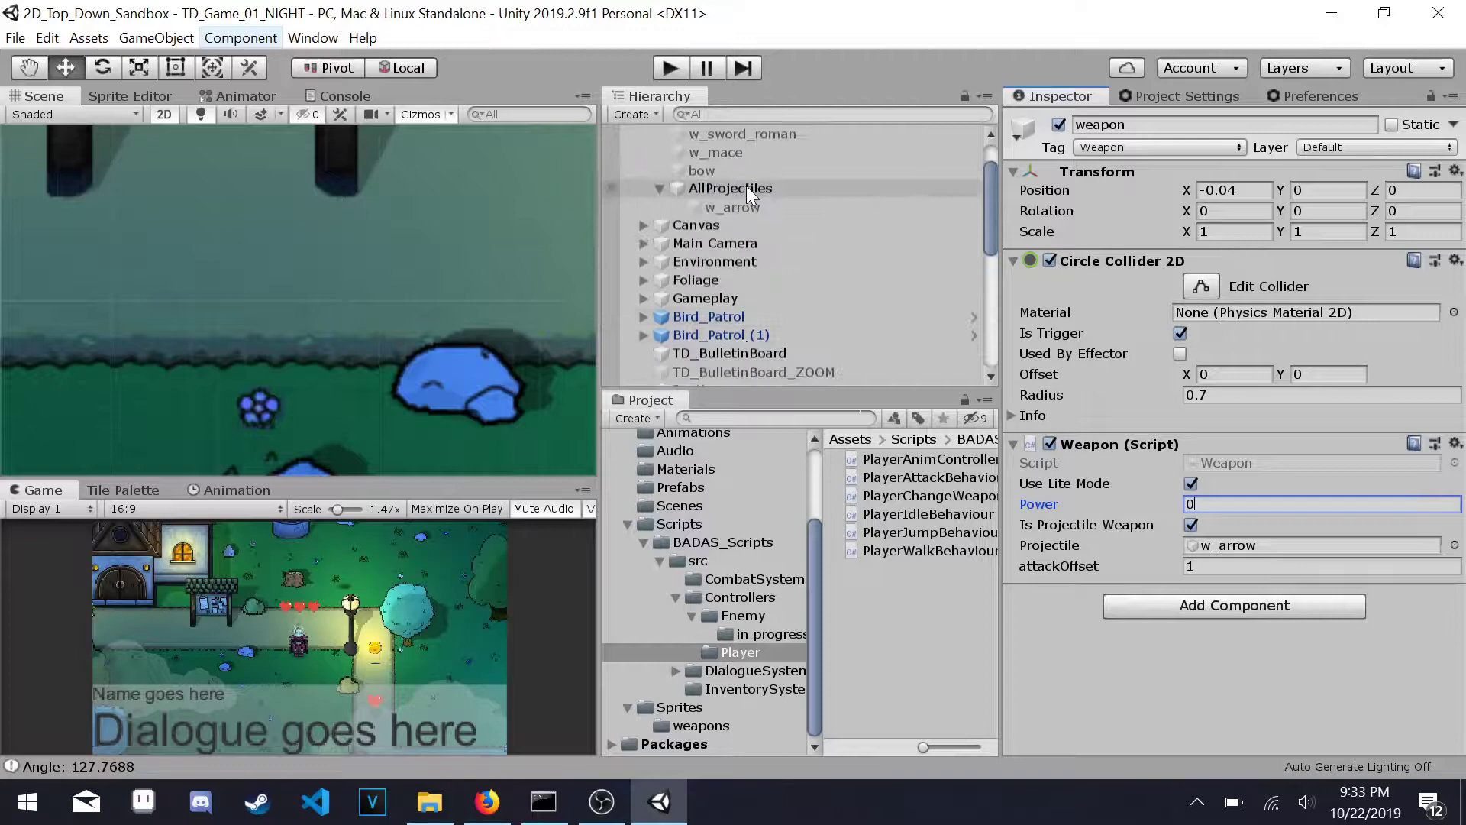
click(753, 208)
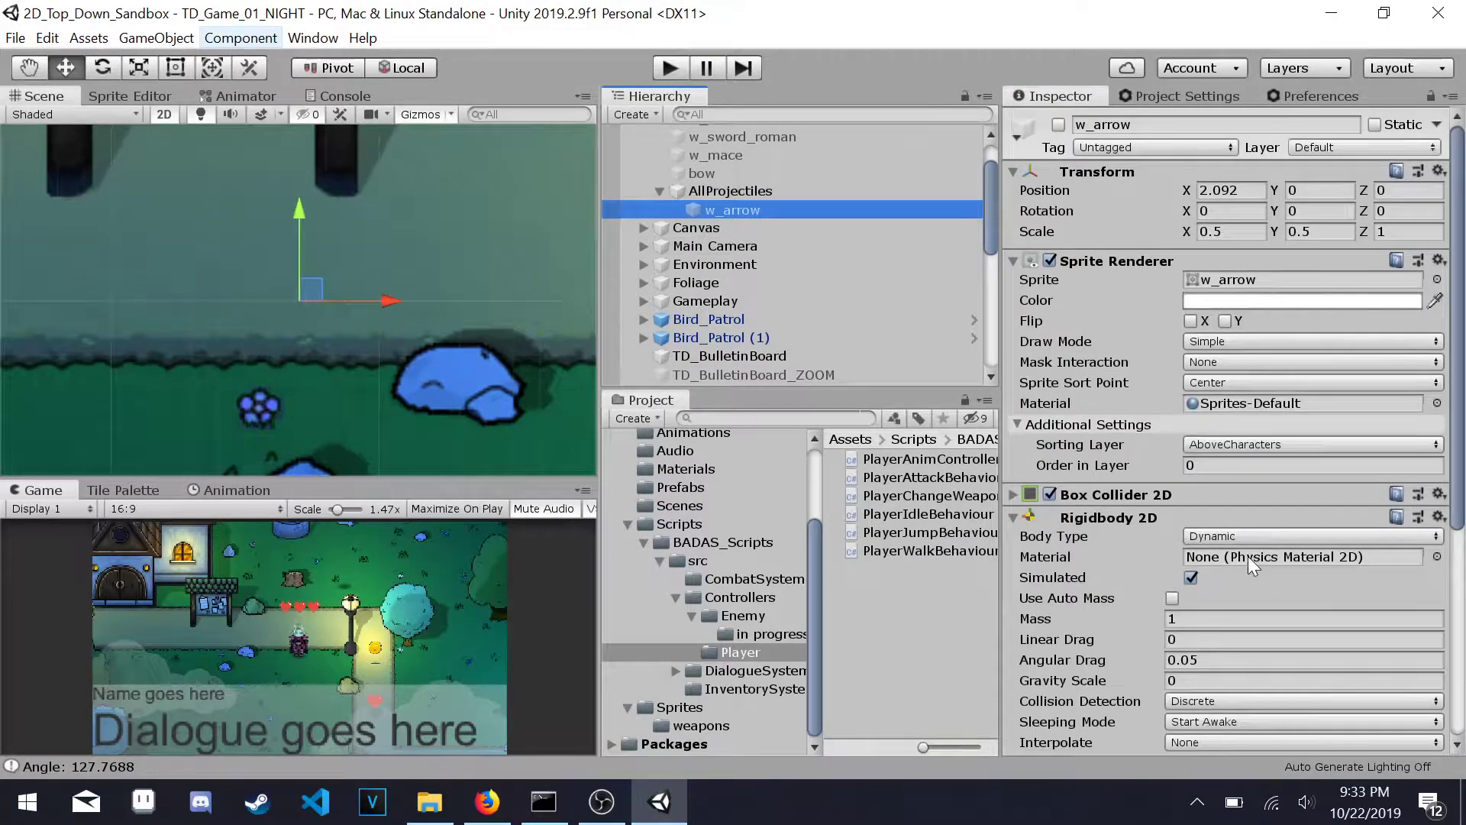
scroll(1253, 565, down, 5)
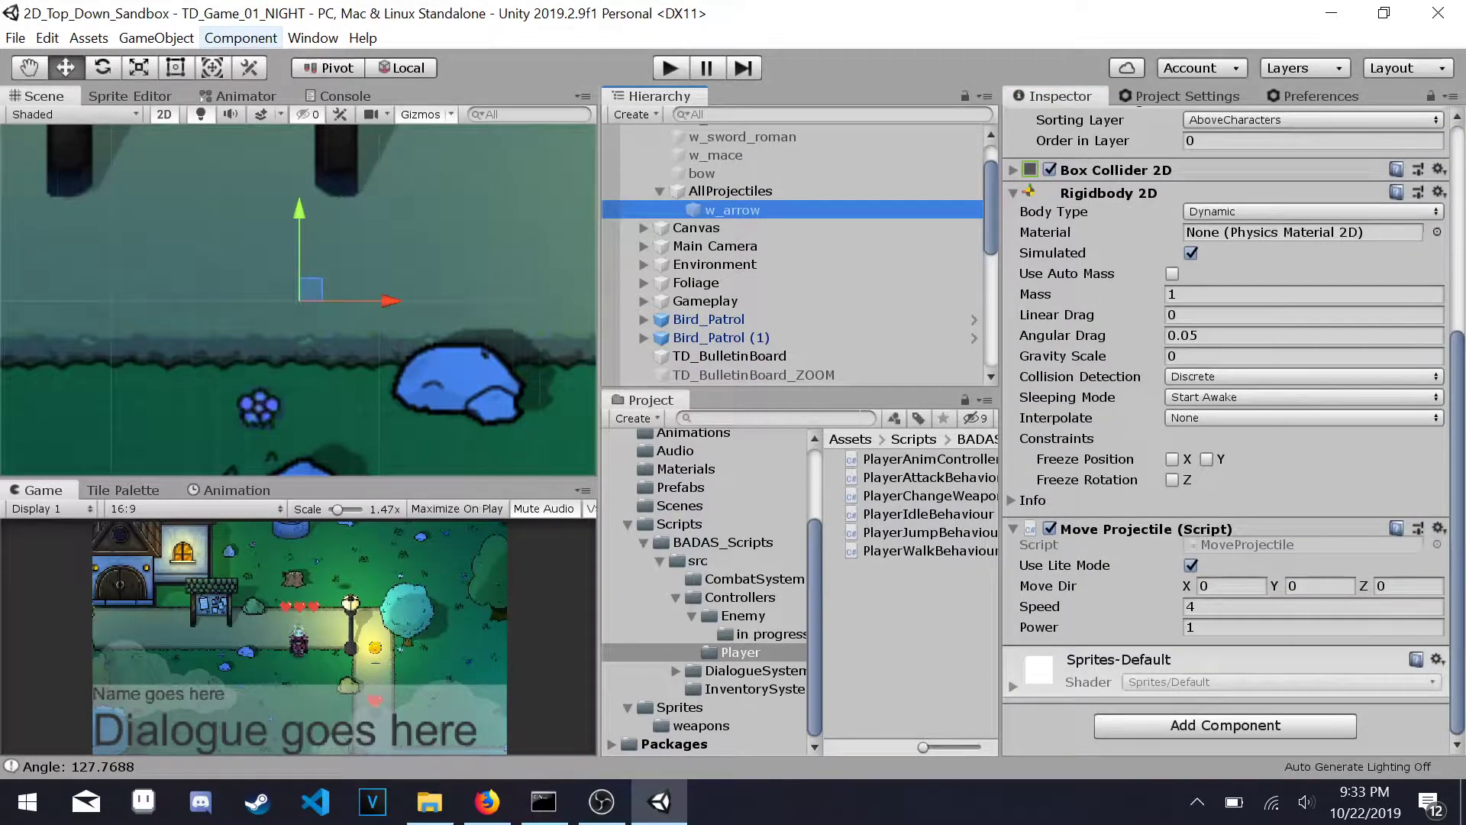
Step: Enable Use Mouse in the Player Attack Behavior of the player animator's Attacking state
click(236, 95)
click(419, 347)
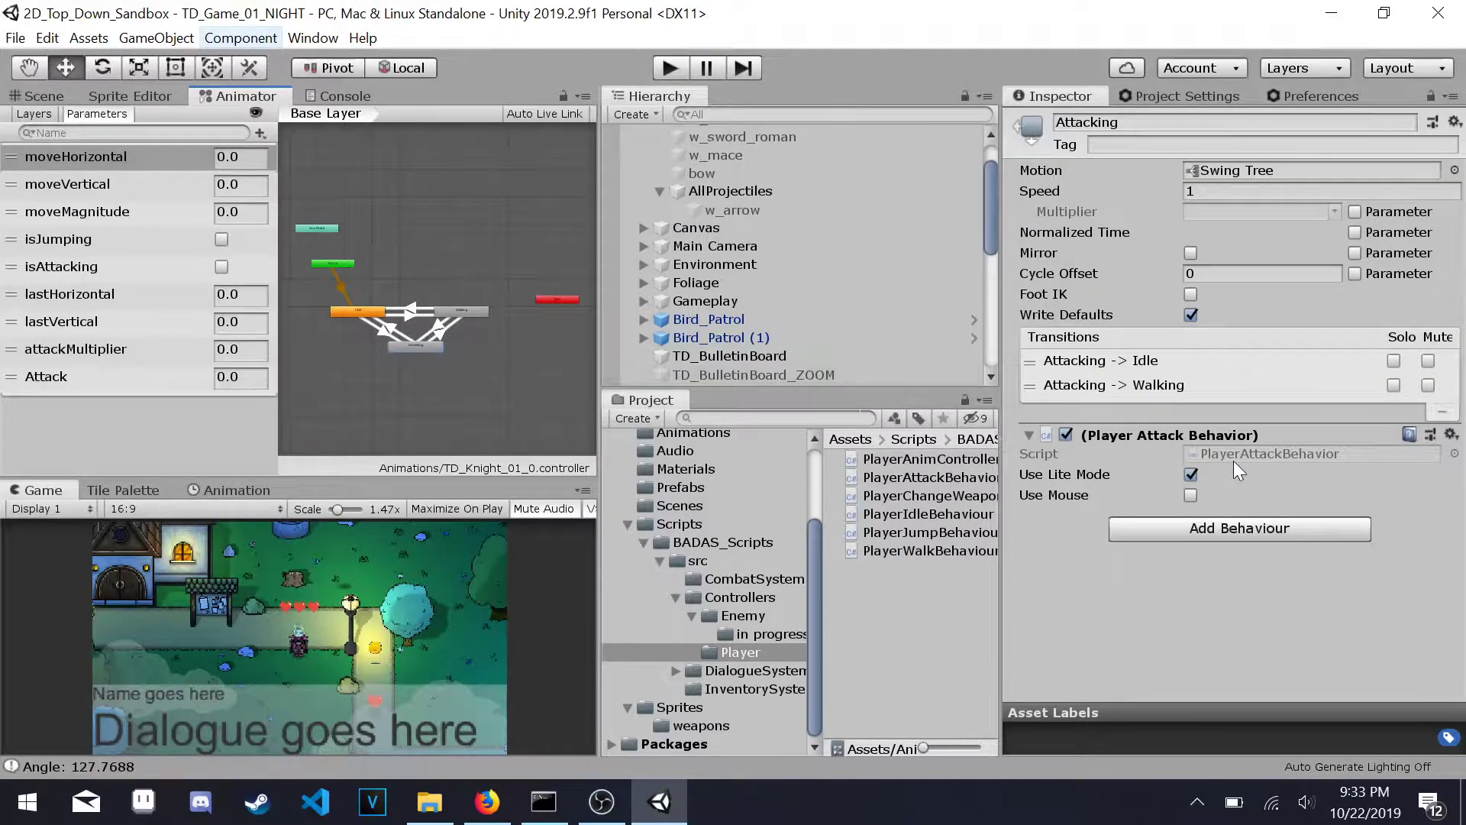
click(1190, 495)
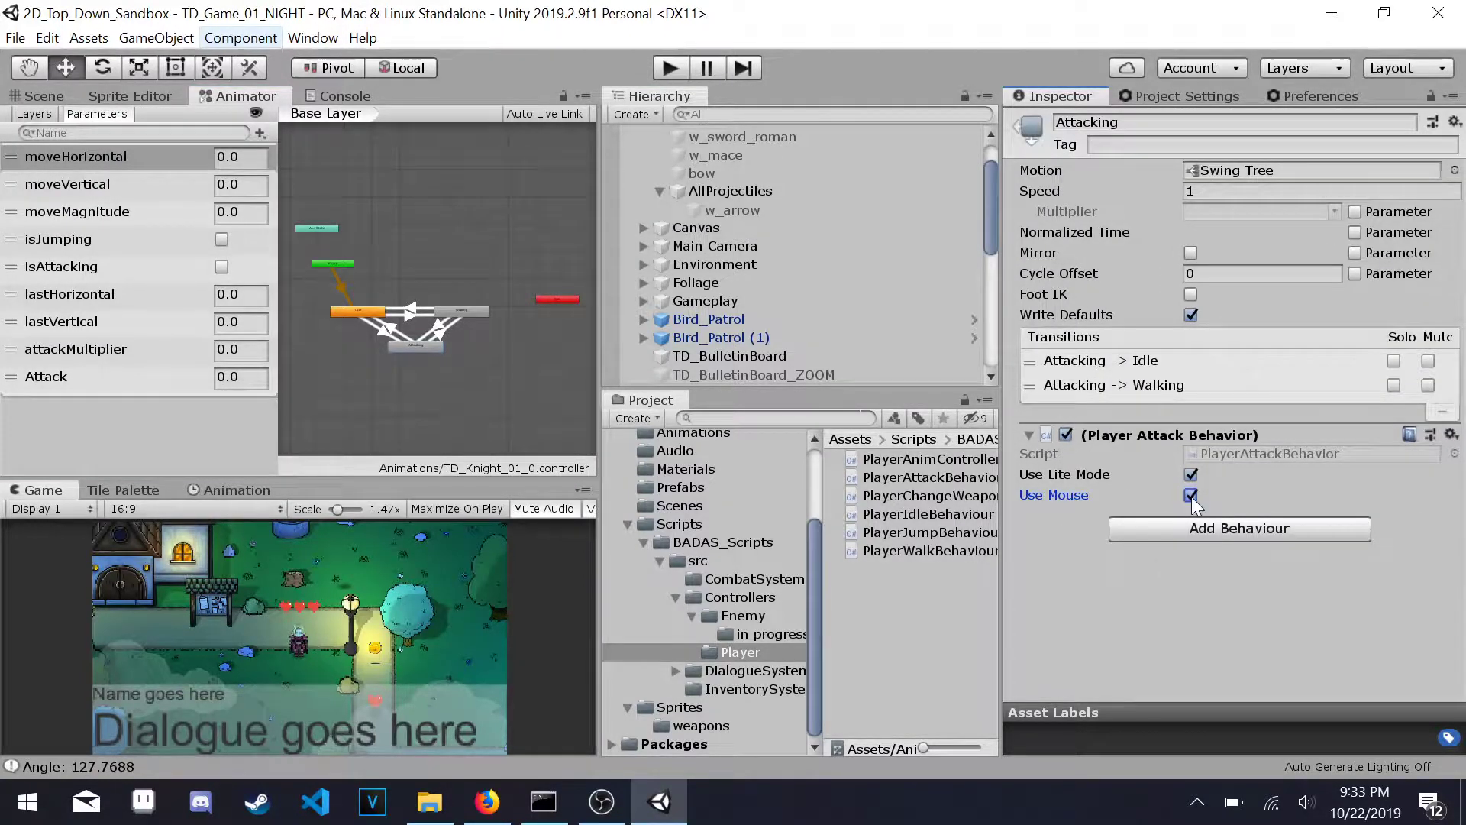
Step: Run the game in an enlarged Game view and test mouse-aimed arrows in several directions and at the ghost
click(669, 70)
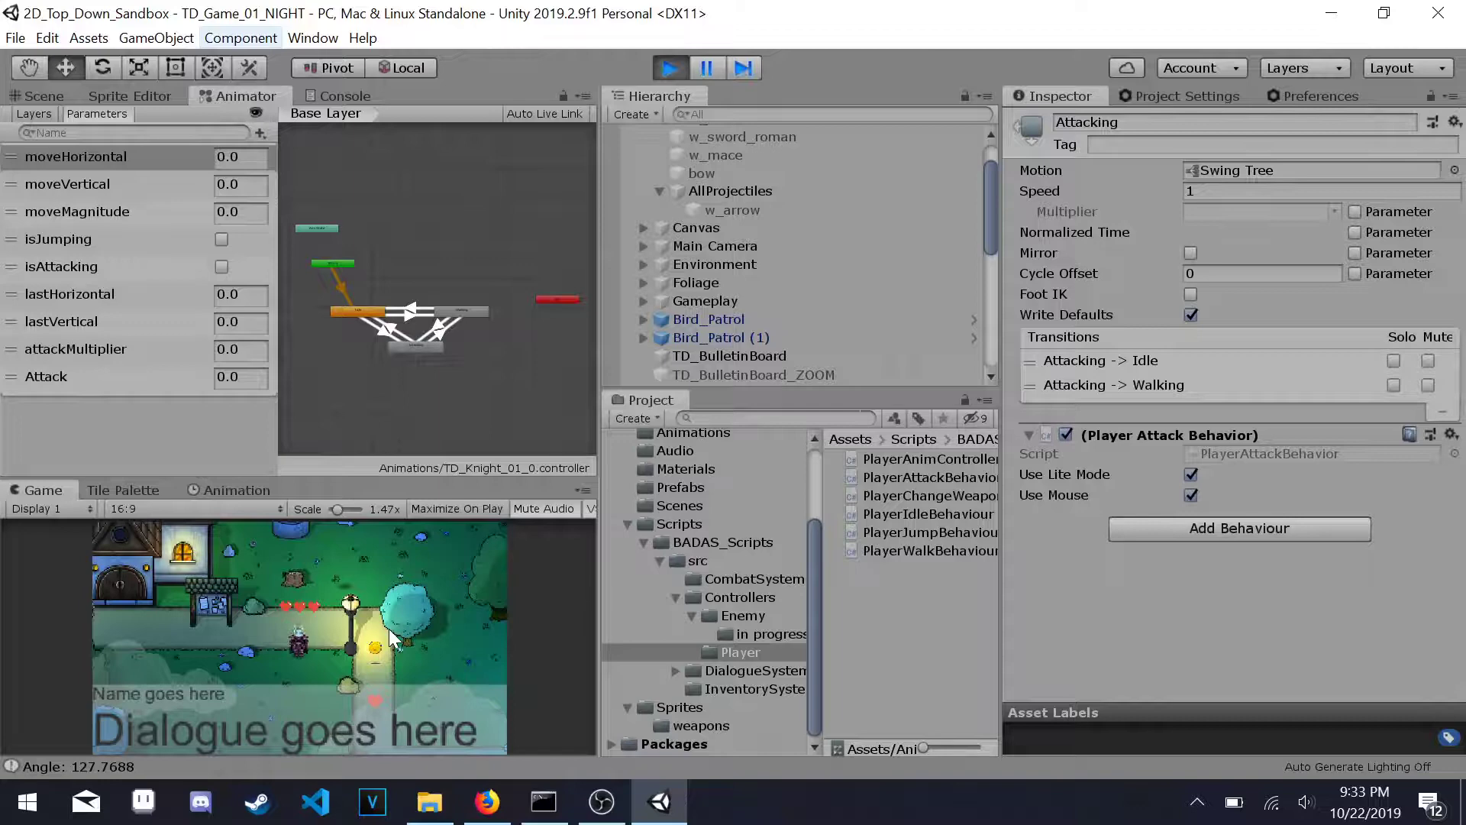
key(shift+space)
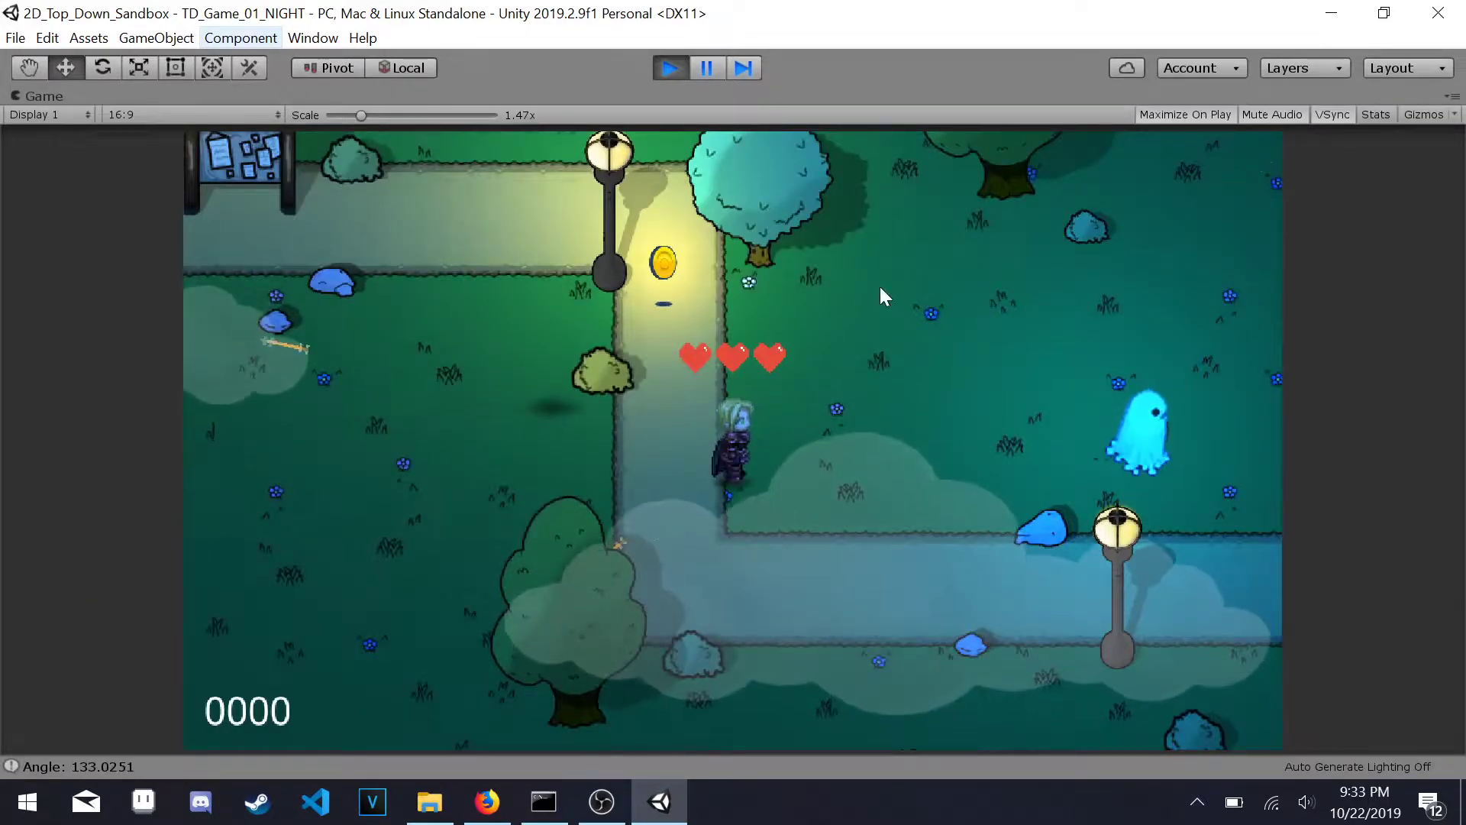
click(1104, 482)
click(570, 332)
key(d)
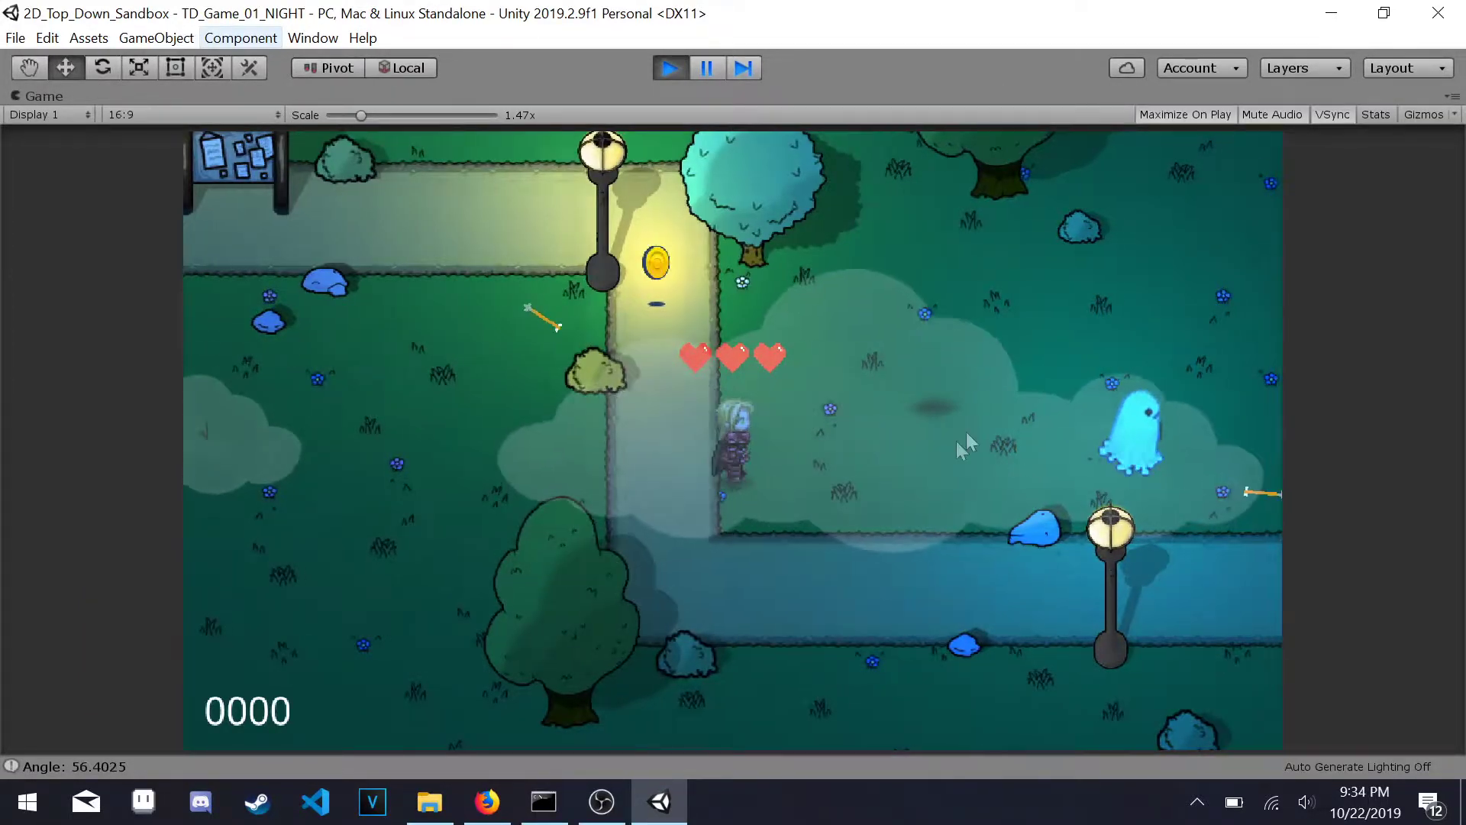
click(1036, 427)
click(1036, 428)
click(1035, 427)
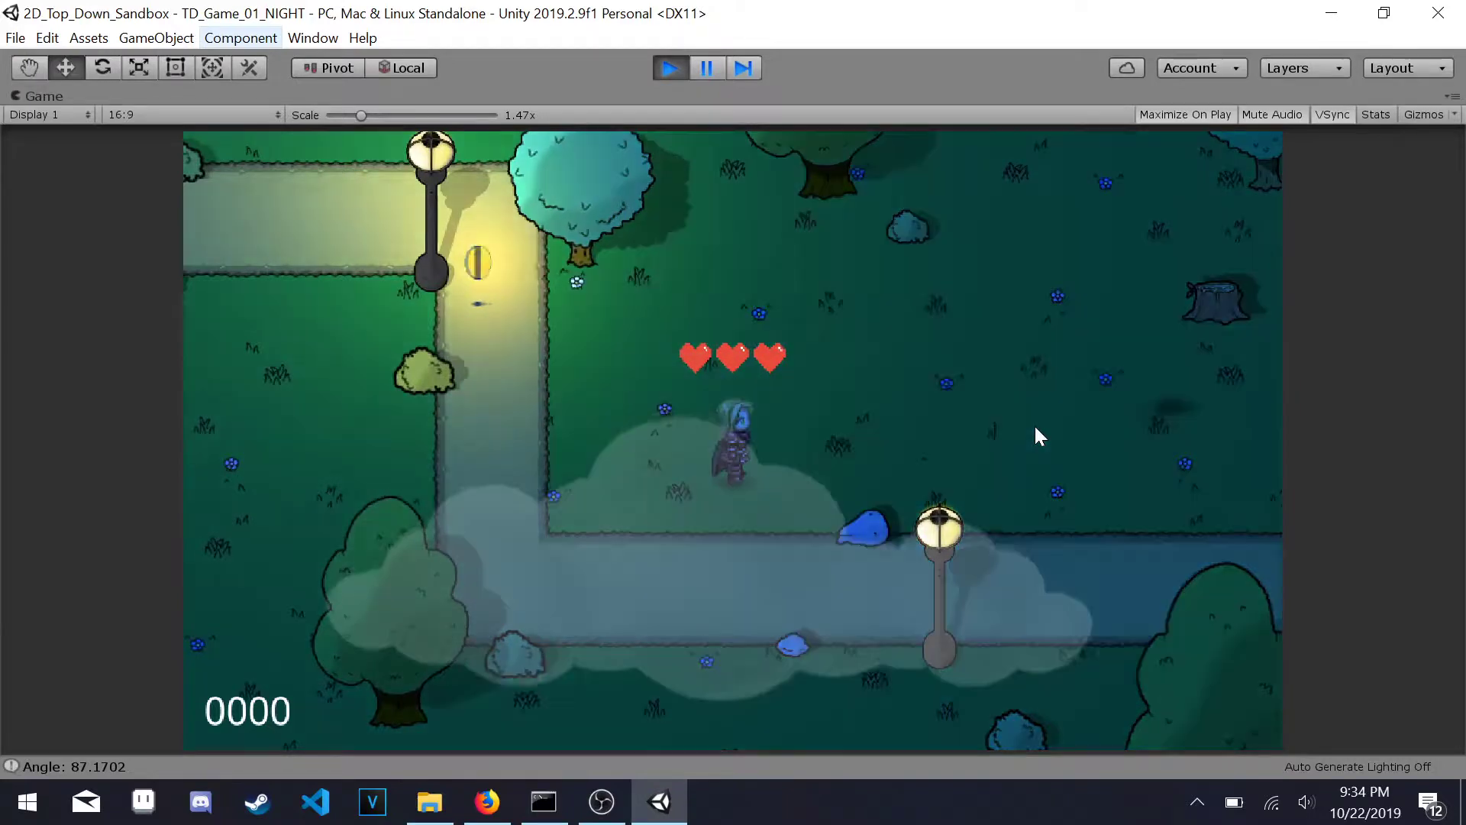
key(w)
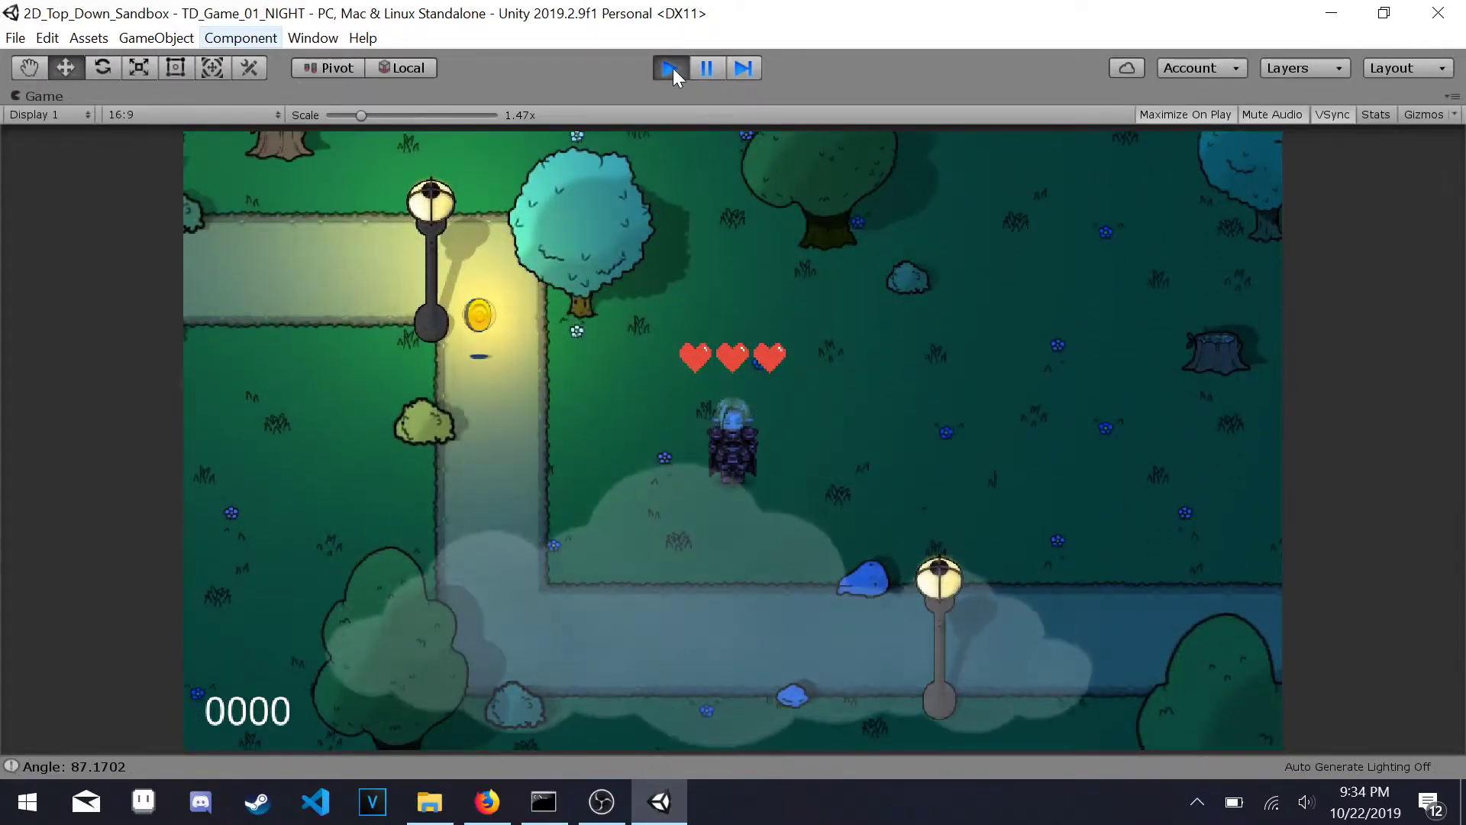